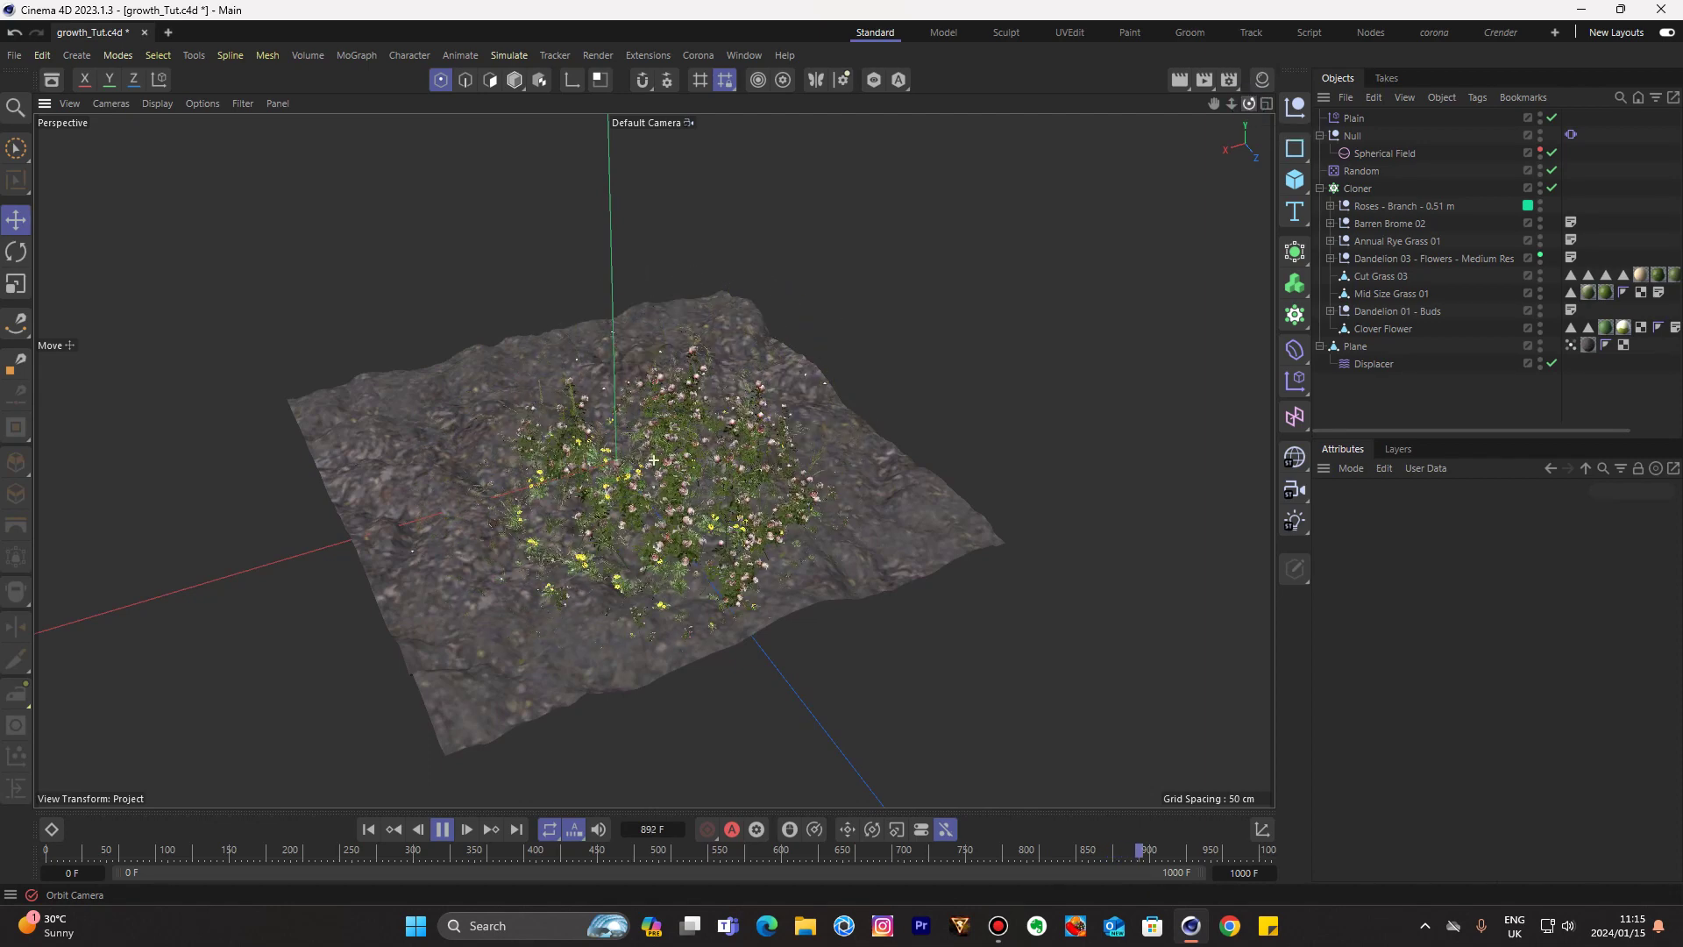
Orbit the view of the terrain and stop the animation playback
{"action": "left_click_drag", "start_coordinate": [1248, 102], "coordinate": [1234, 113]}
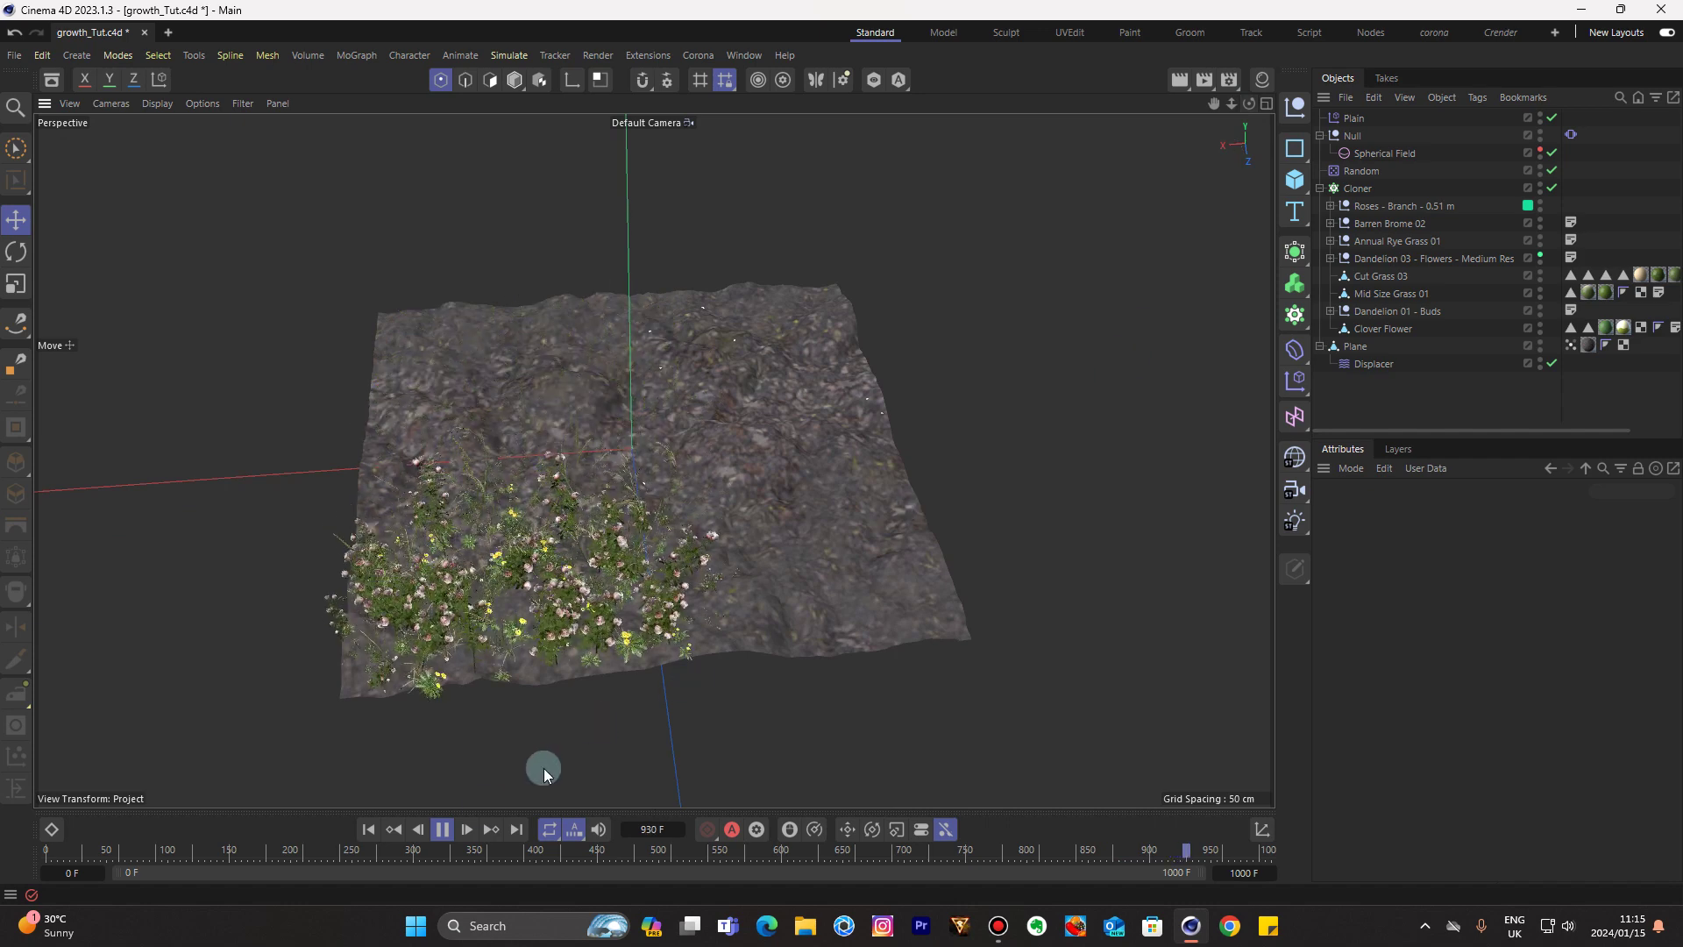
{"action": "left_click", "coordinate": [444, 831]}
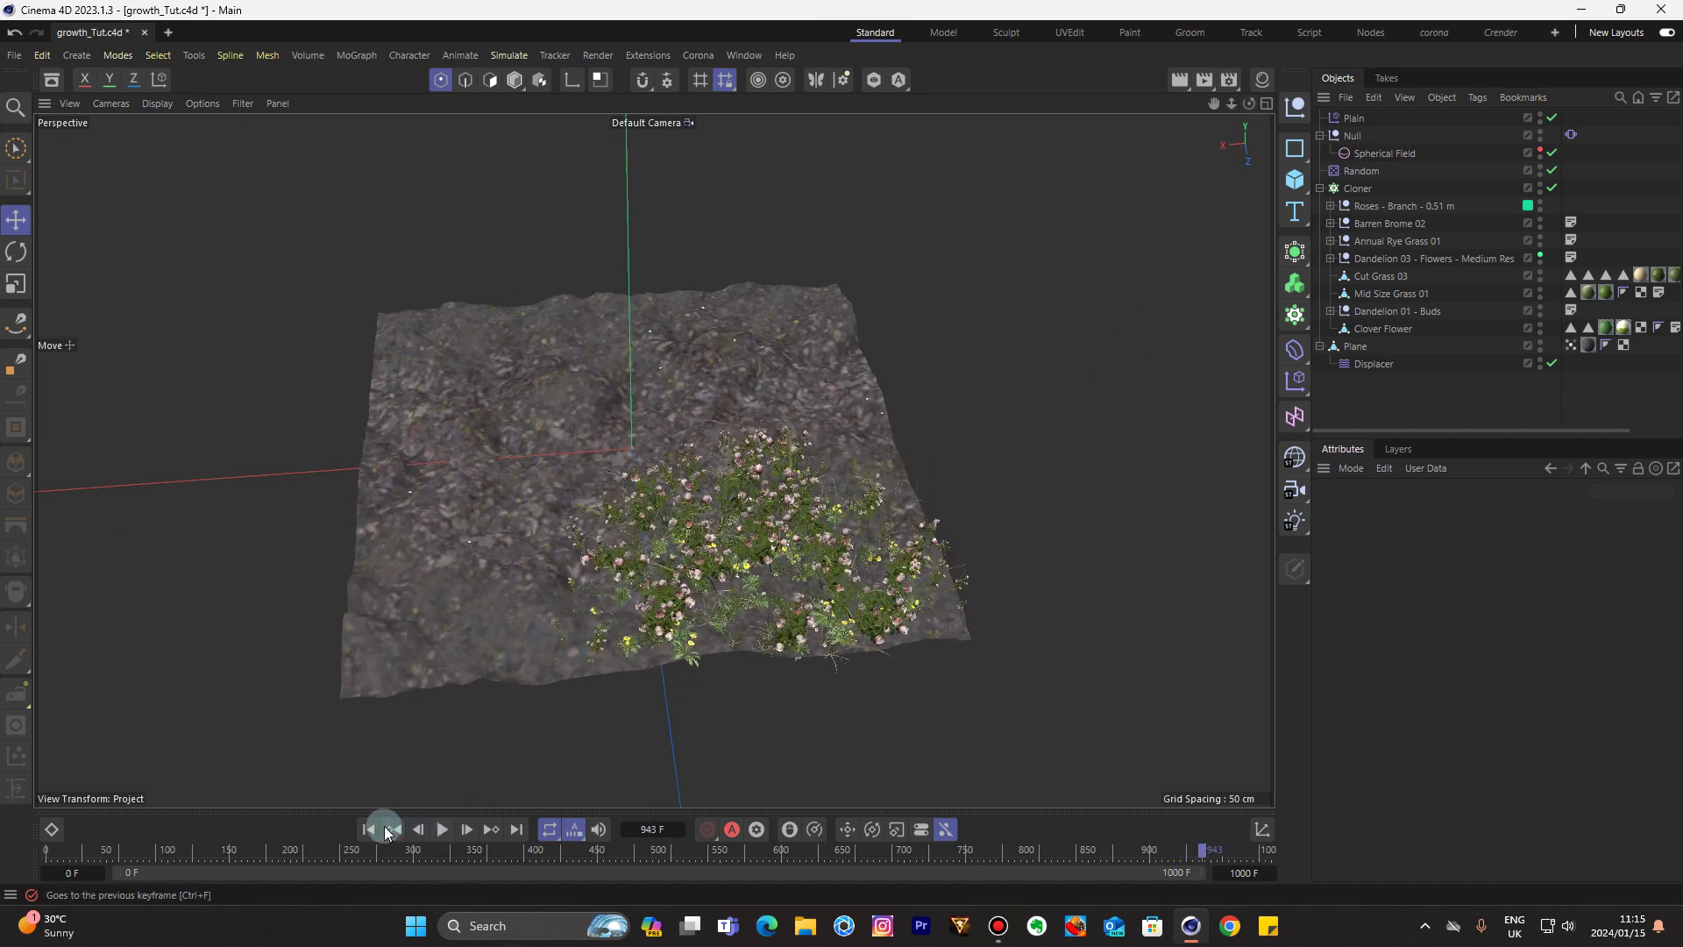
{"action": "left_click", "coordinate": [1063, 466]}
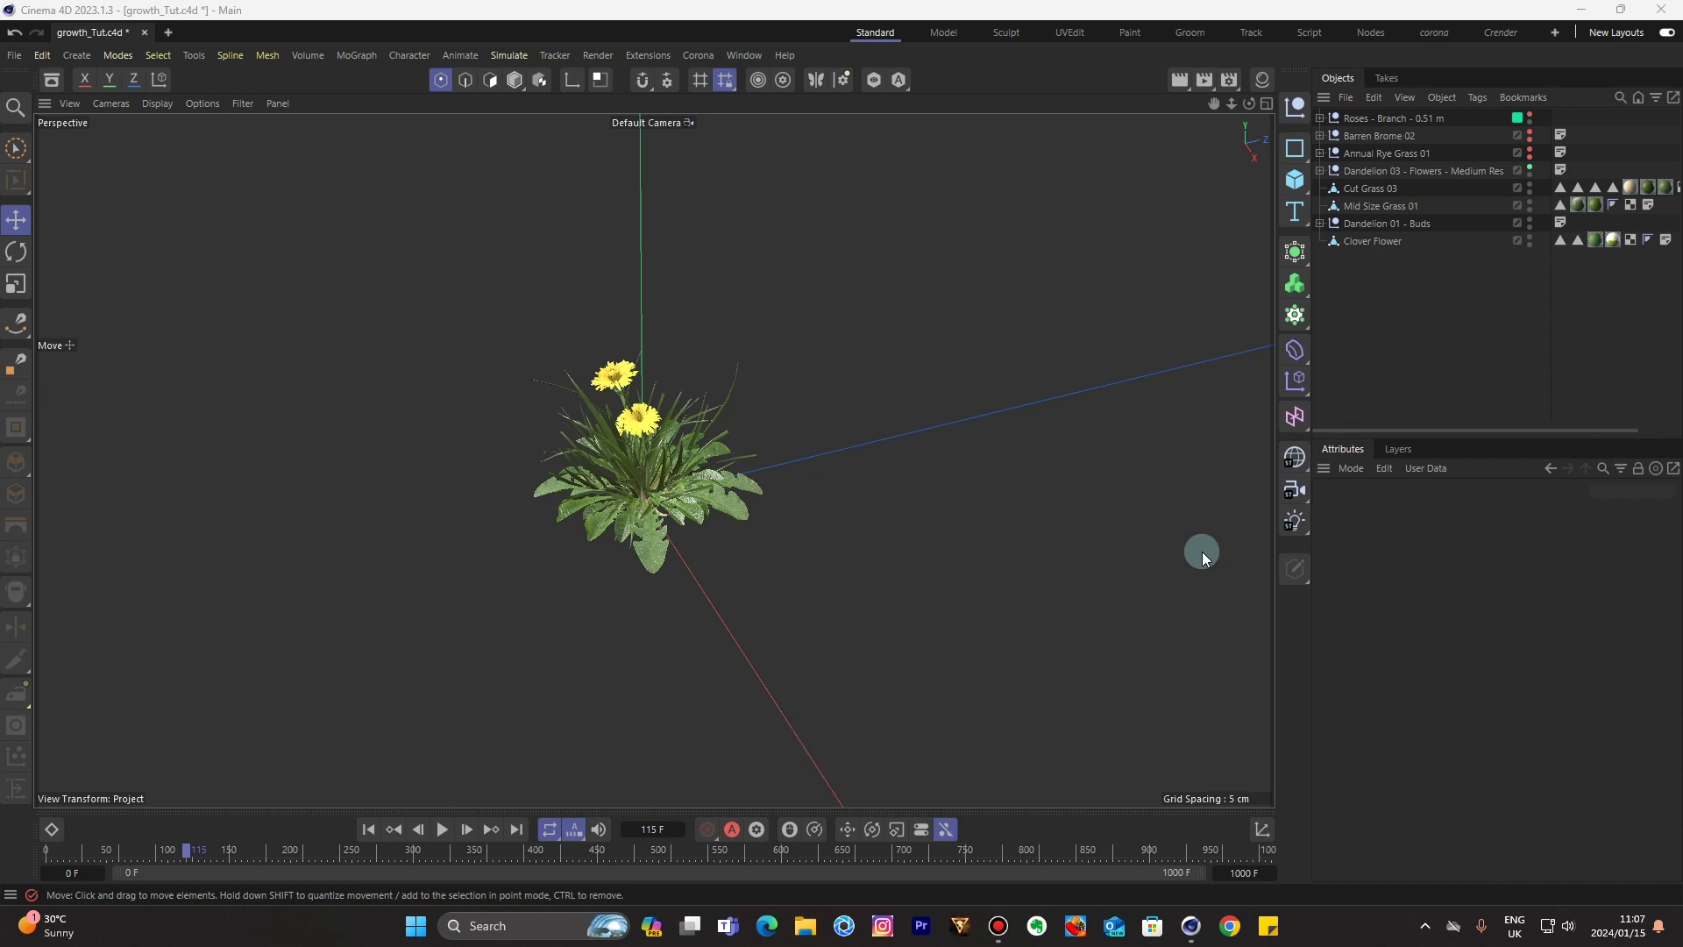
Select Annual Rye Grass 01 and Mid Size Grass 01 in Model mode, then clear the selection
{"action": "left_click", "coordinate": [1380, 158]}
{"action": "left_click", "coordinate": [1389, 205], "text": "ctrl"}
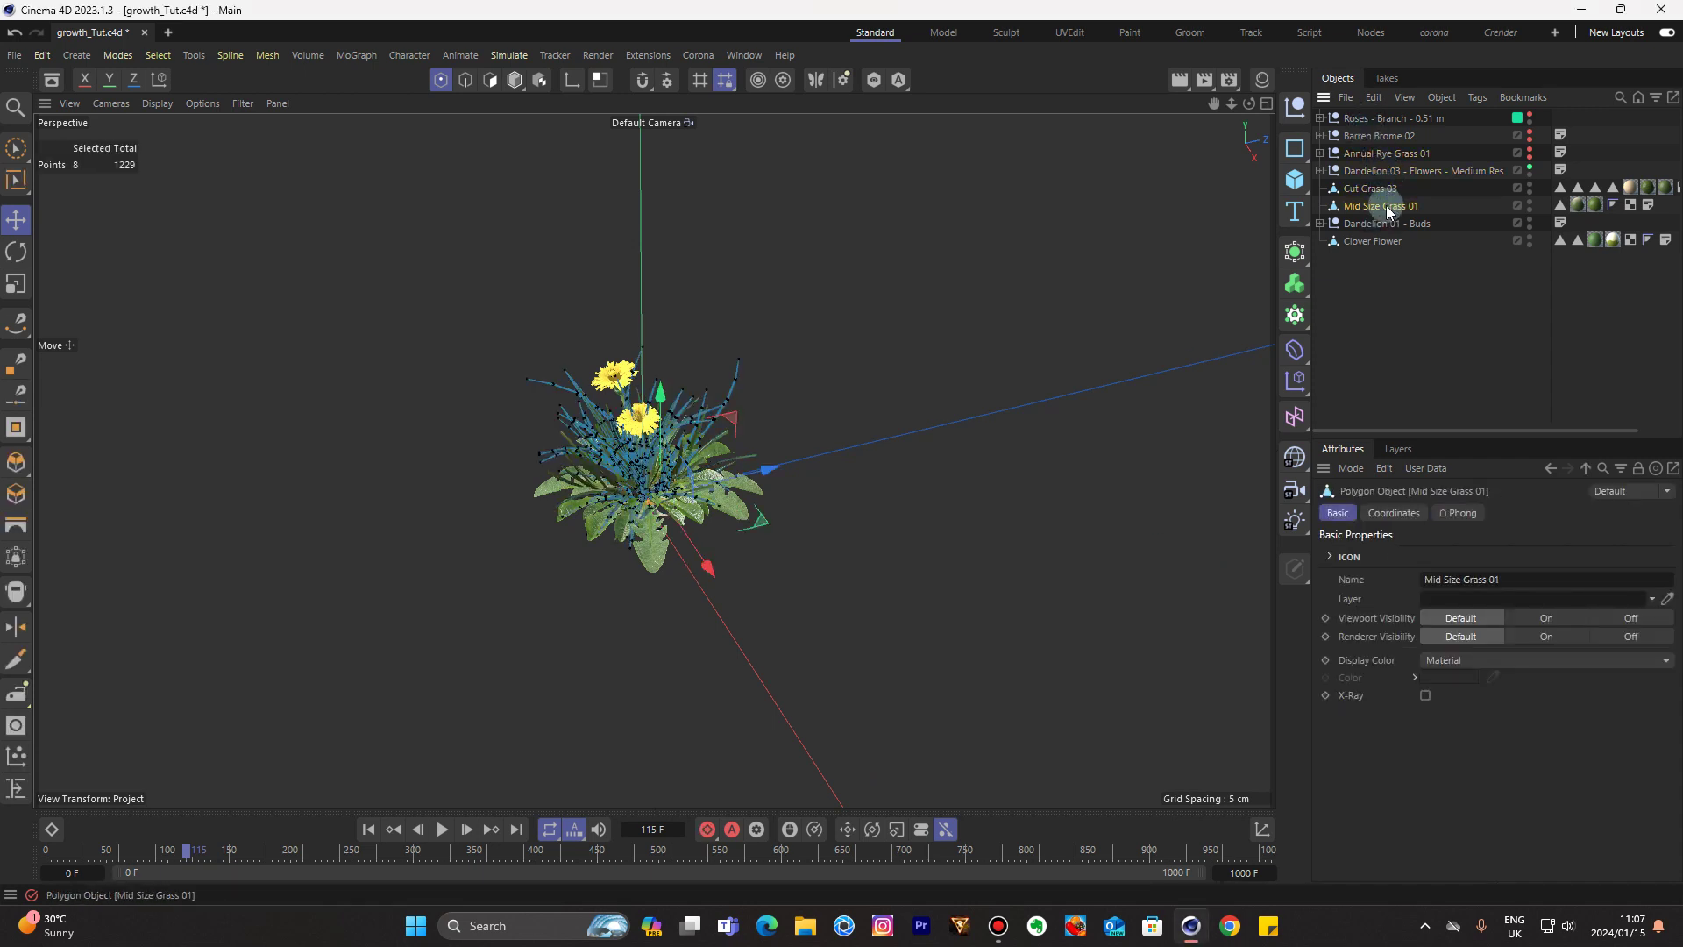
{"action": "left_click", "coordinate": [516, 82]}
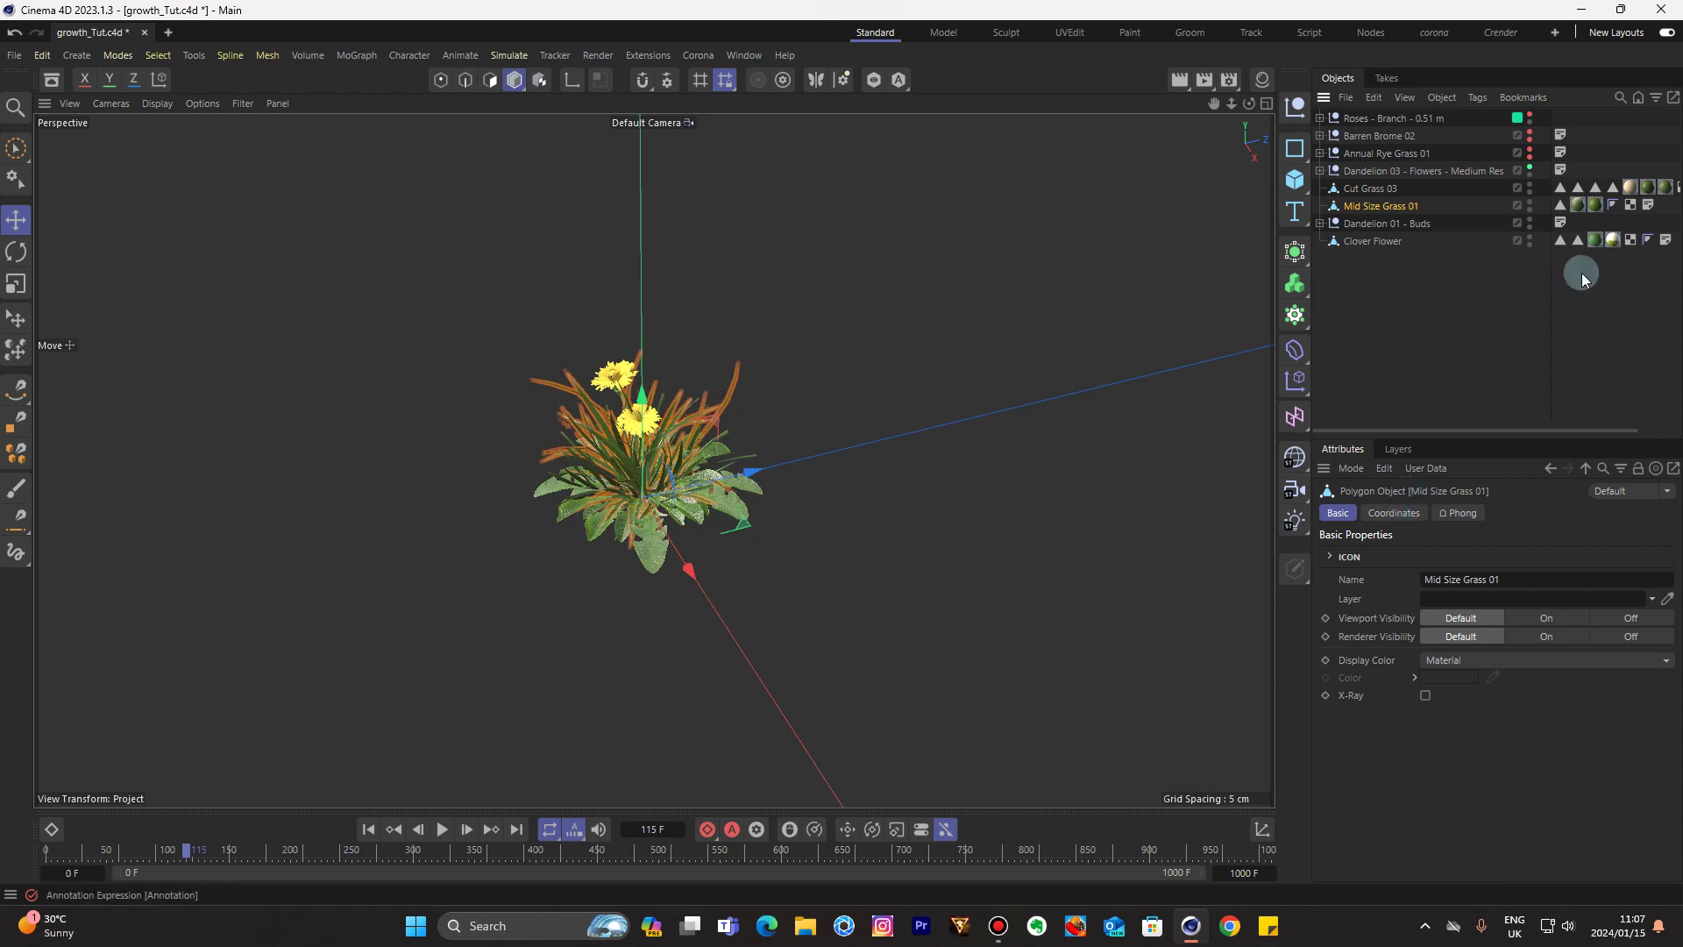
{"action": "left_click", "coordinate": [55, 83]}
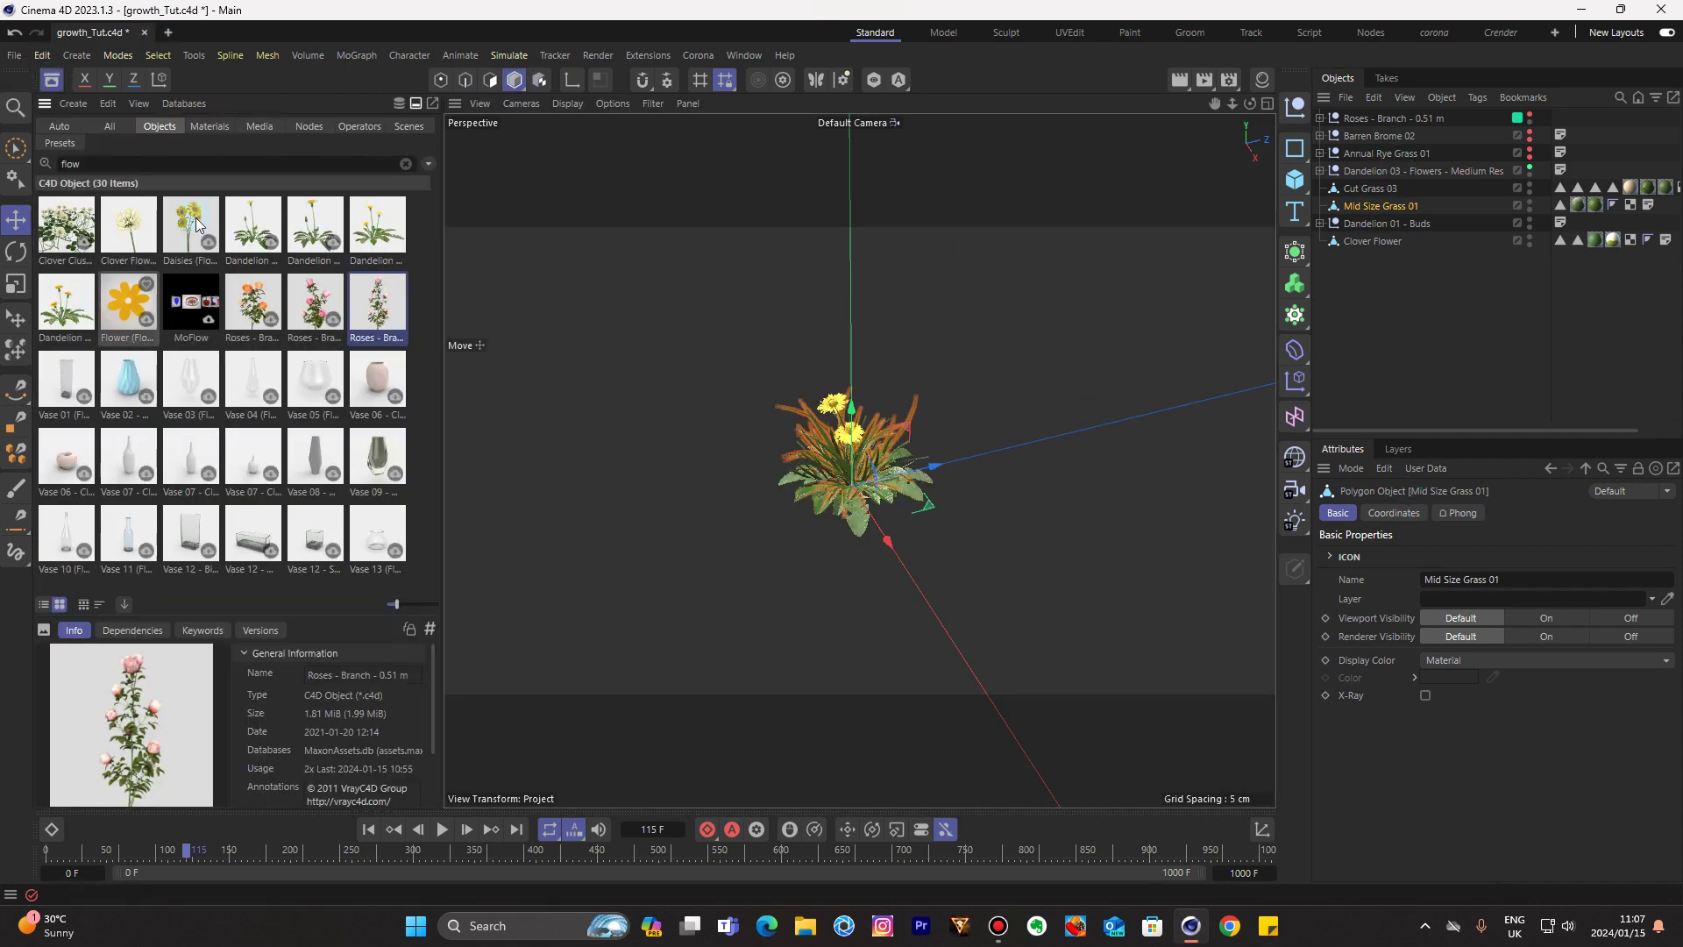
{"action": "left_click", "coordinate": [52, 80]}
{"action": "left_click", "coordinate": [773, 377]}
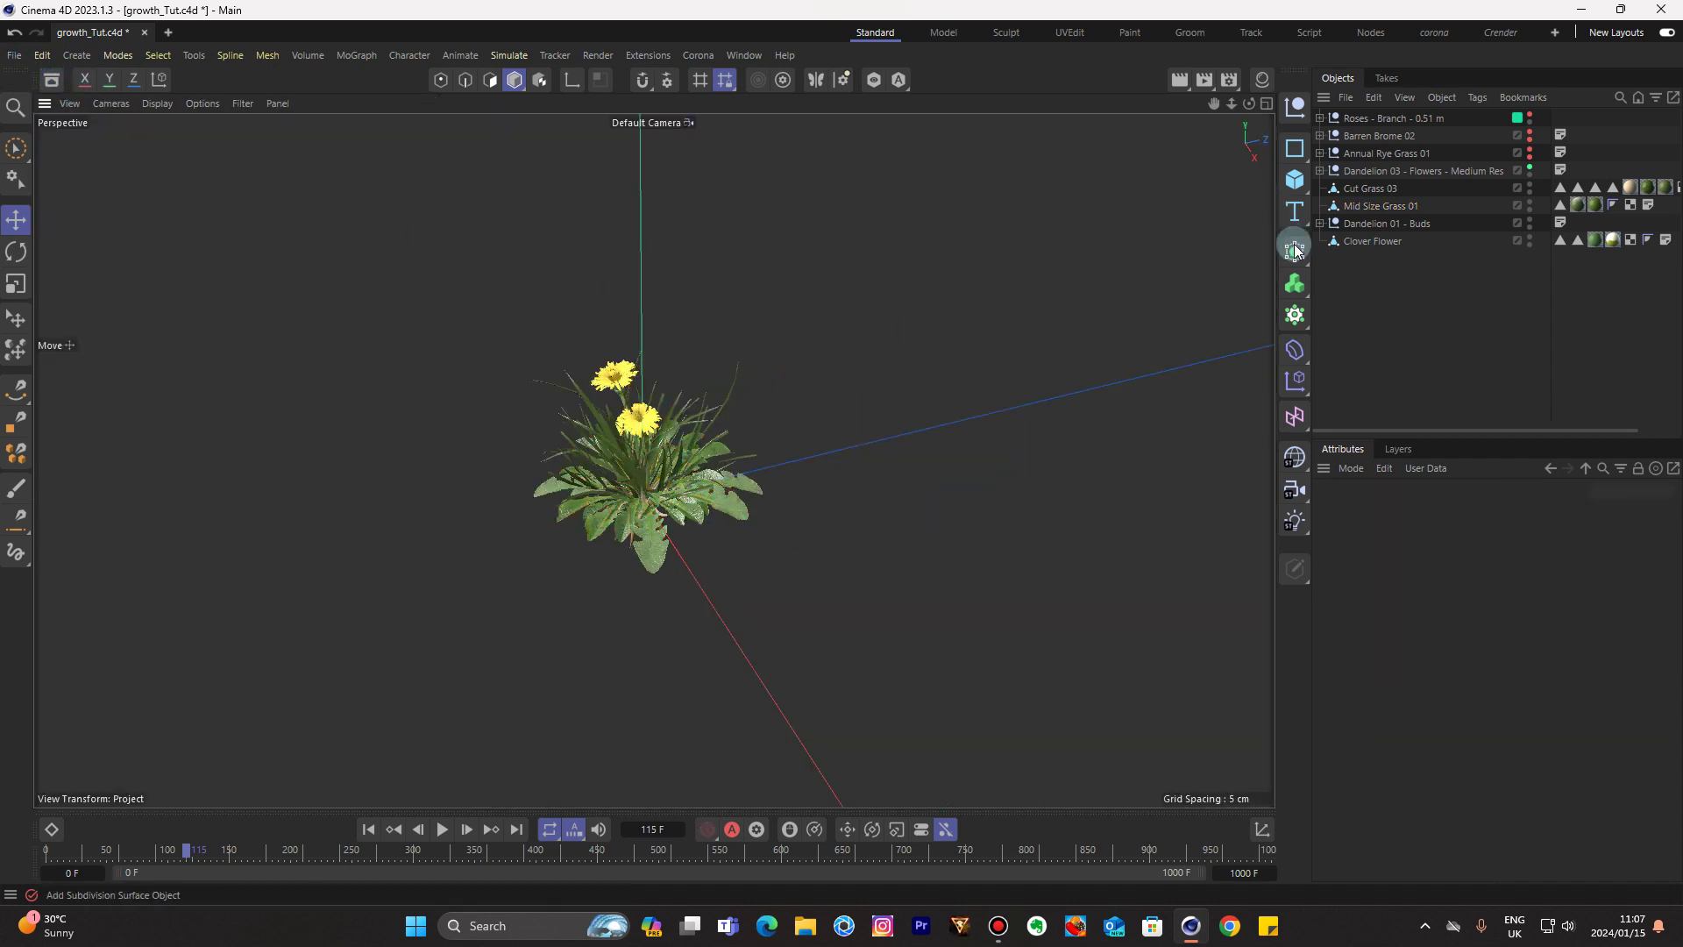
Add a 250 × 250 cm Plane with 100 width and 100 height segments
{"action": "left_click", "coordinate": [1296, 179]}
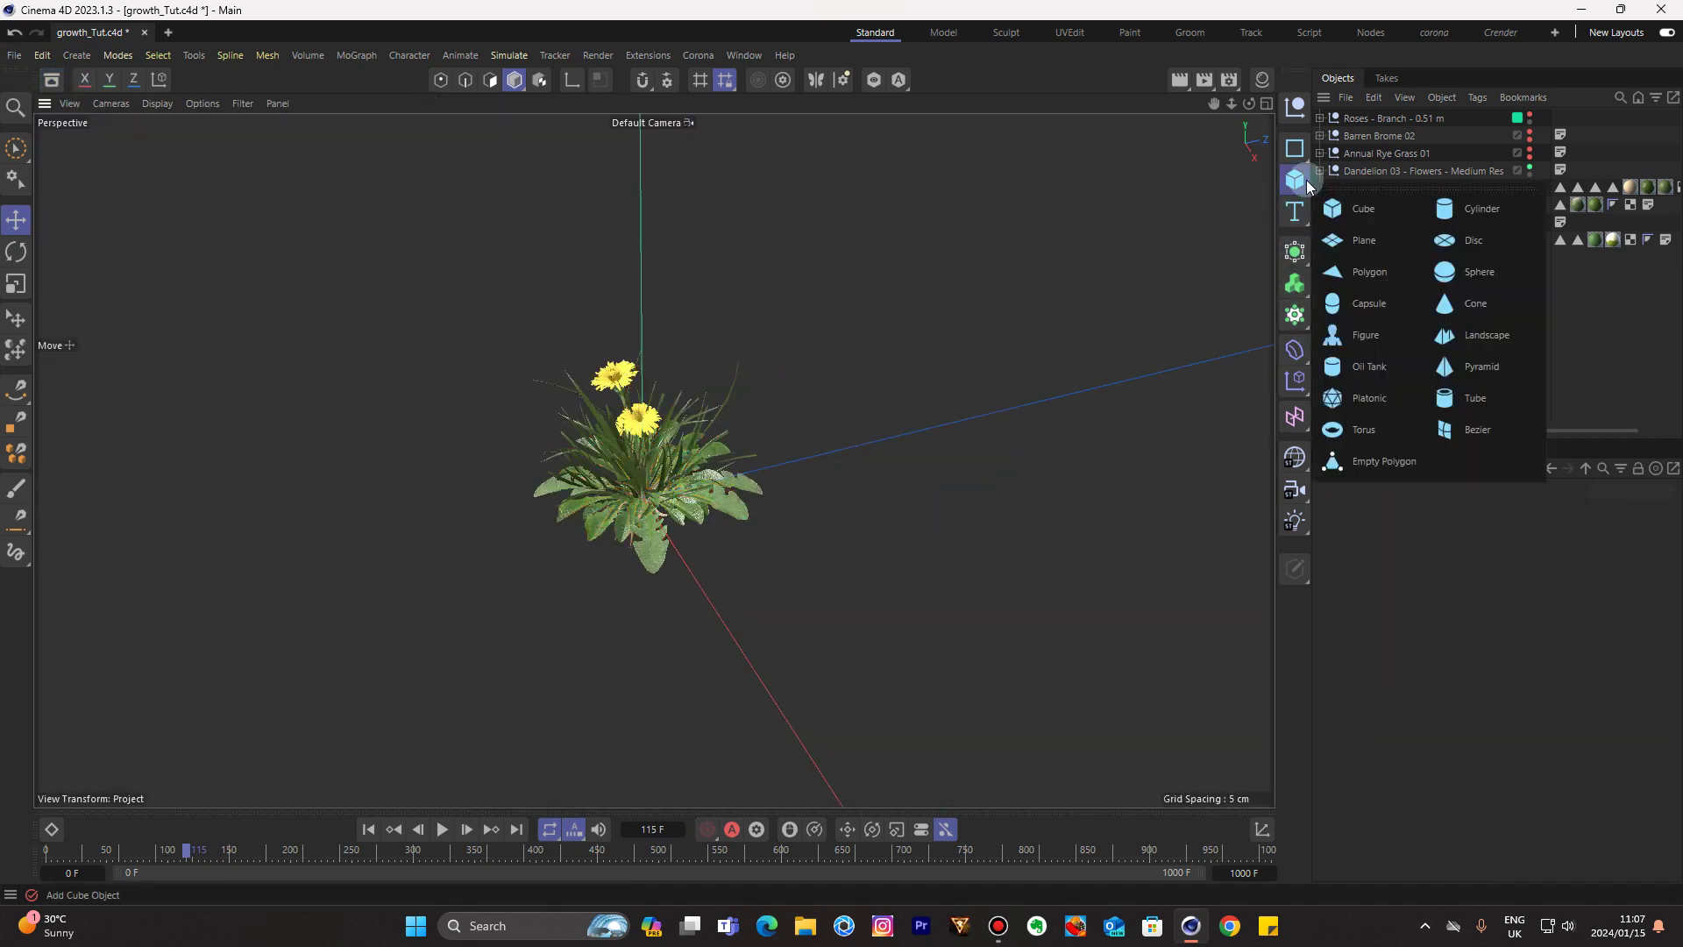
{"action": "left_click", "coordinate": [1376, 240]}
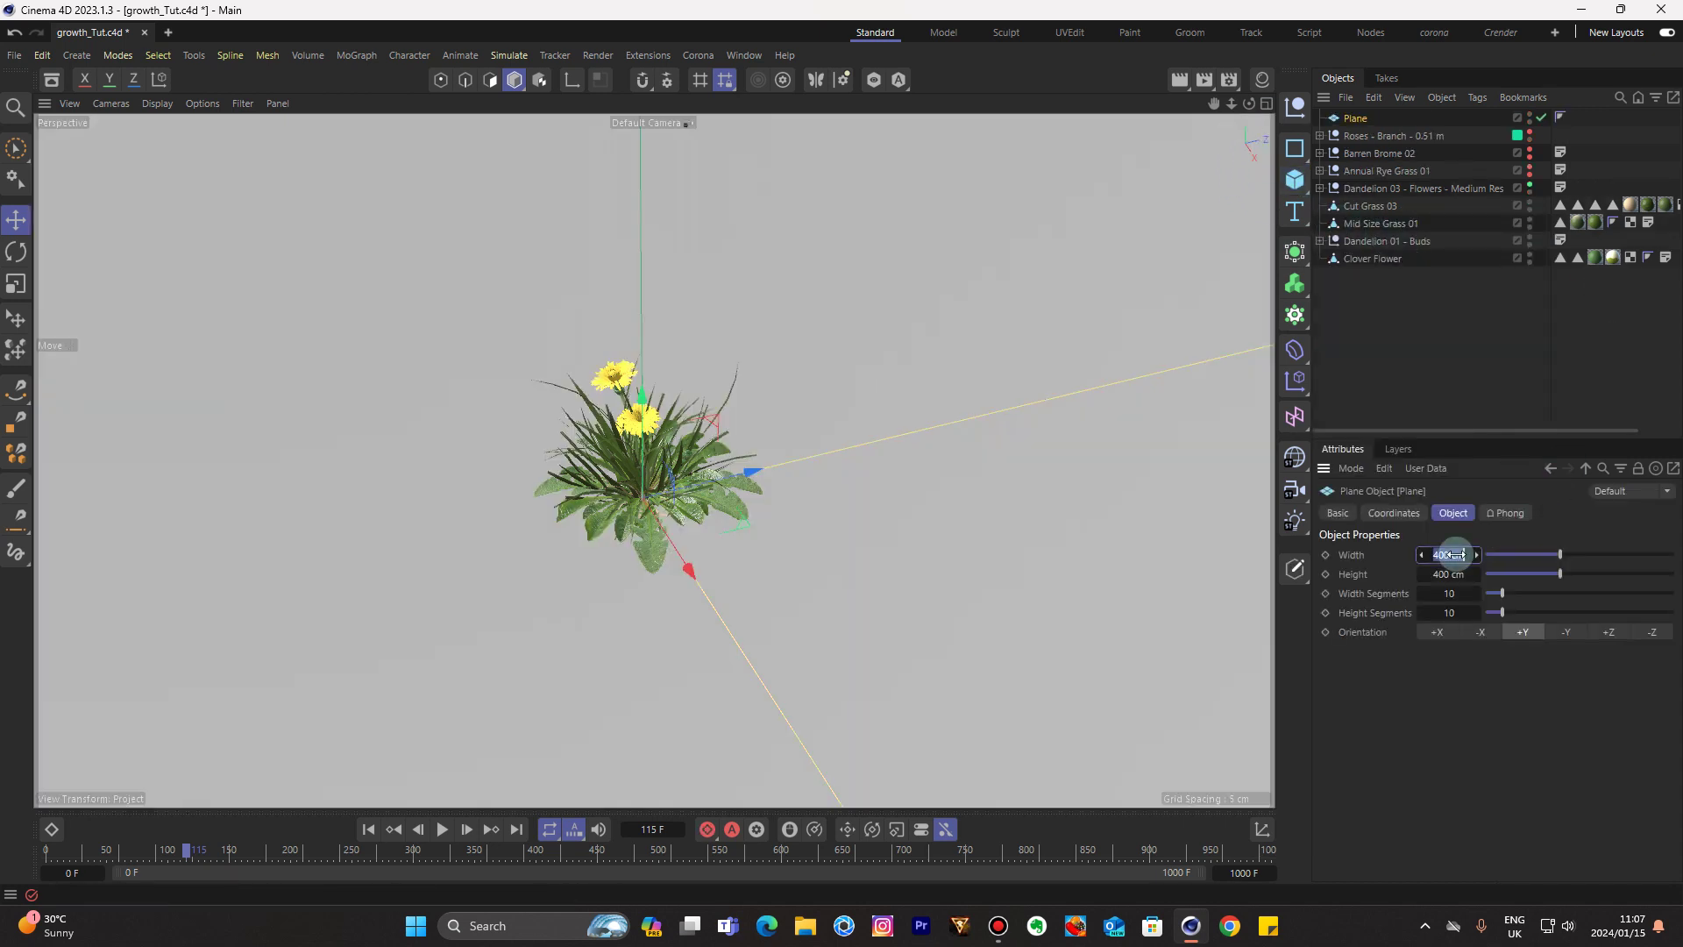
{"action": "type", "text": "50"}
{"action": "key", "text": "Tab"}
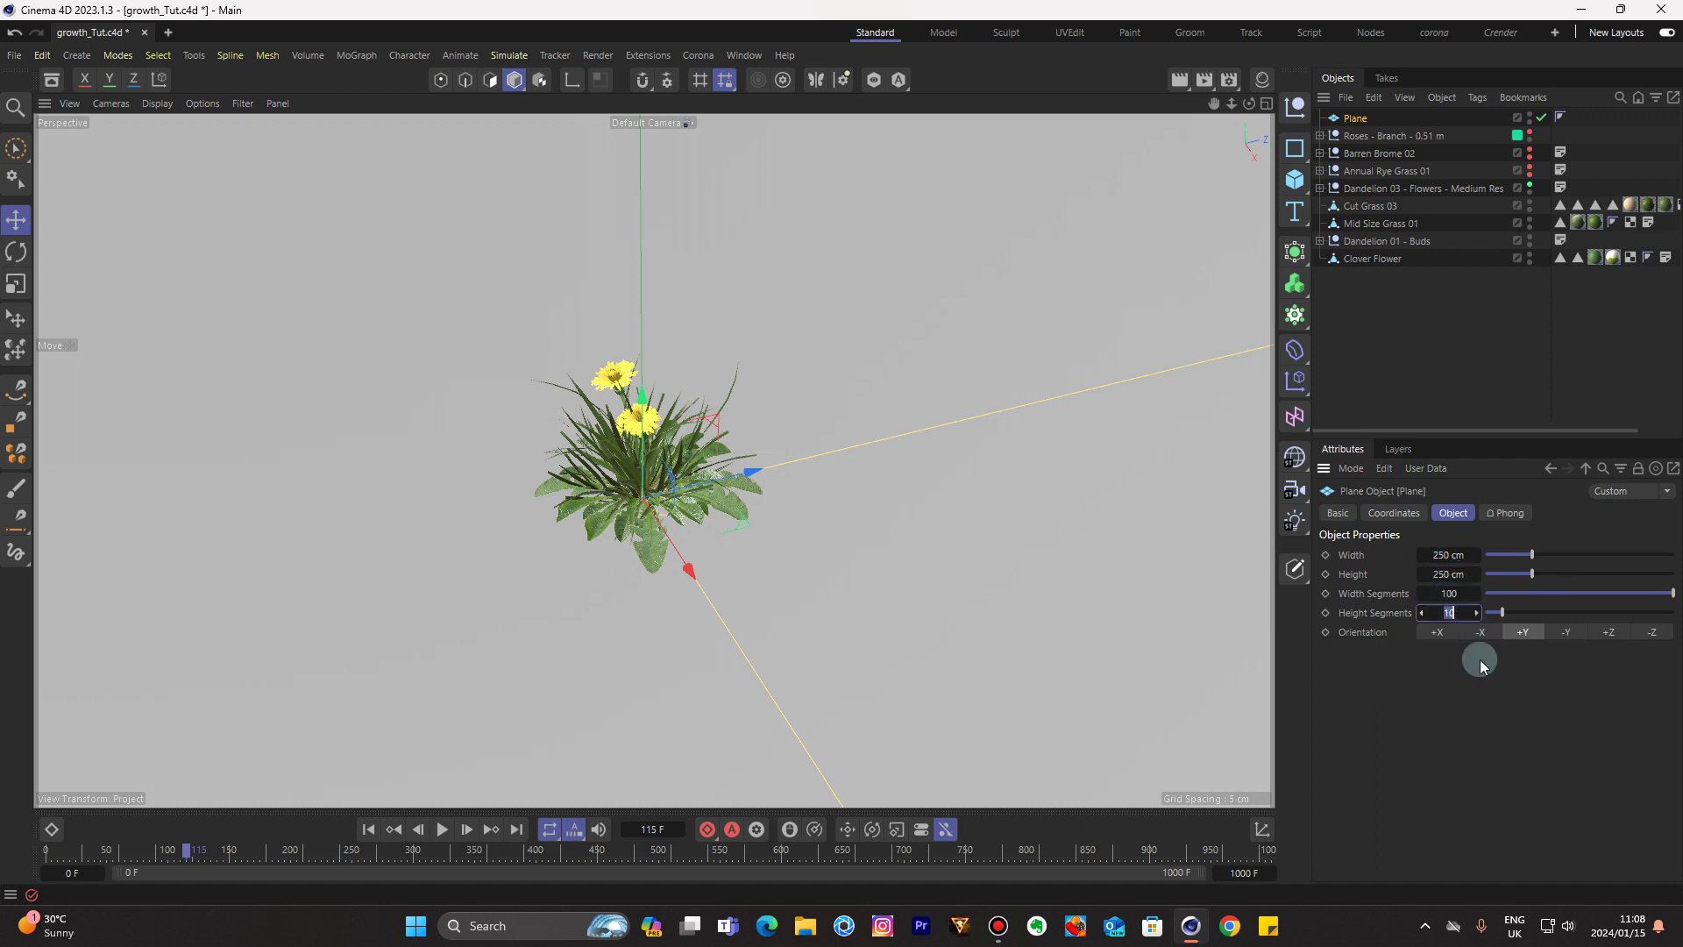
{"action": "type", "text": "100"}
{"action": "key", "text": "Return"}
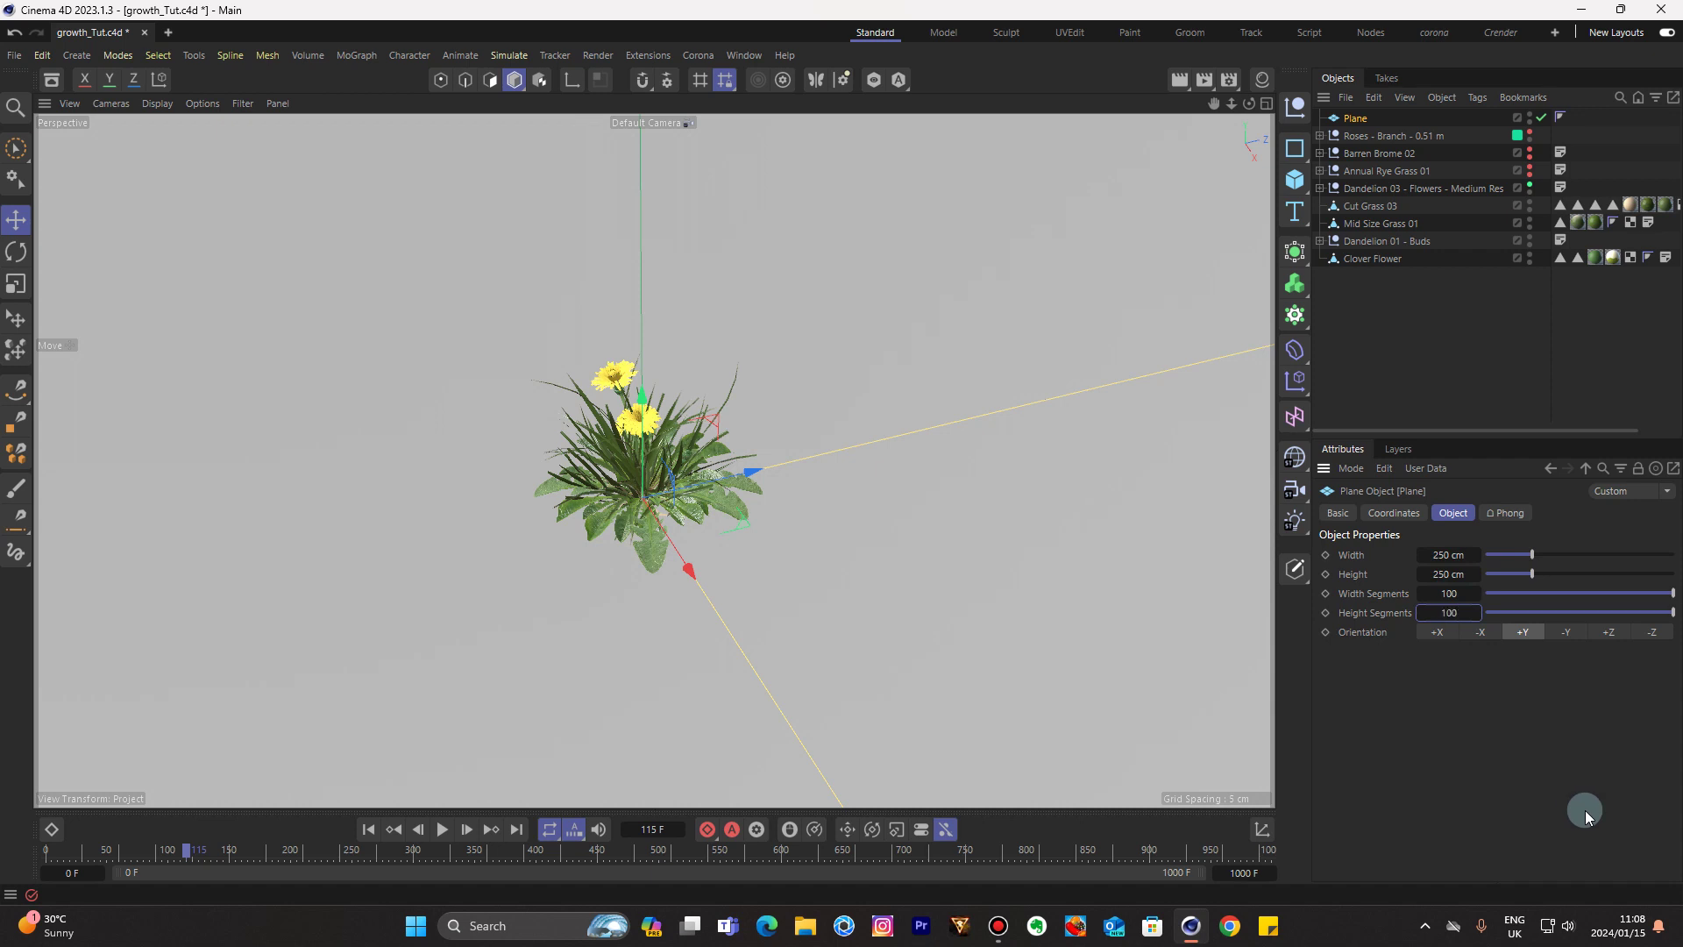
{"action": "mouse_move", "coordinate": [1232, 103]}
{"action": "left_mouse_down"}
{"action": "mouse_move", "coordinate": [1202, 114]}
{"action": "mouse_move", "coordinate": [1215, 93]}
{"action": "mouse_move", "coordinate": [1226, 115]}
{"action": "mouse_move", "coordinate": [1250, 102]}
{"action": "left_mouse_up"}
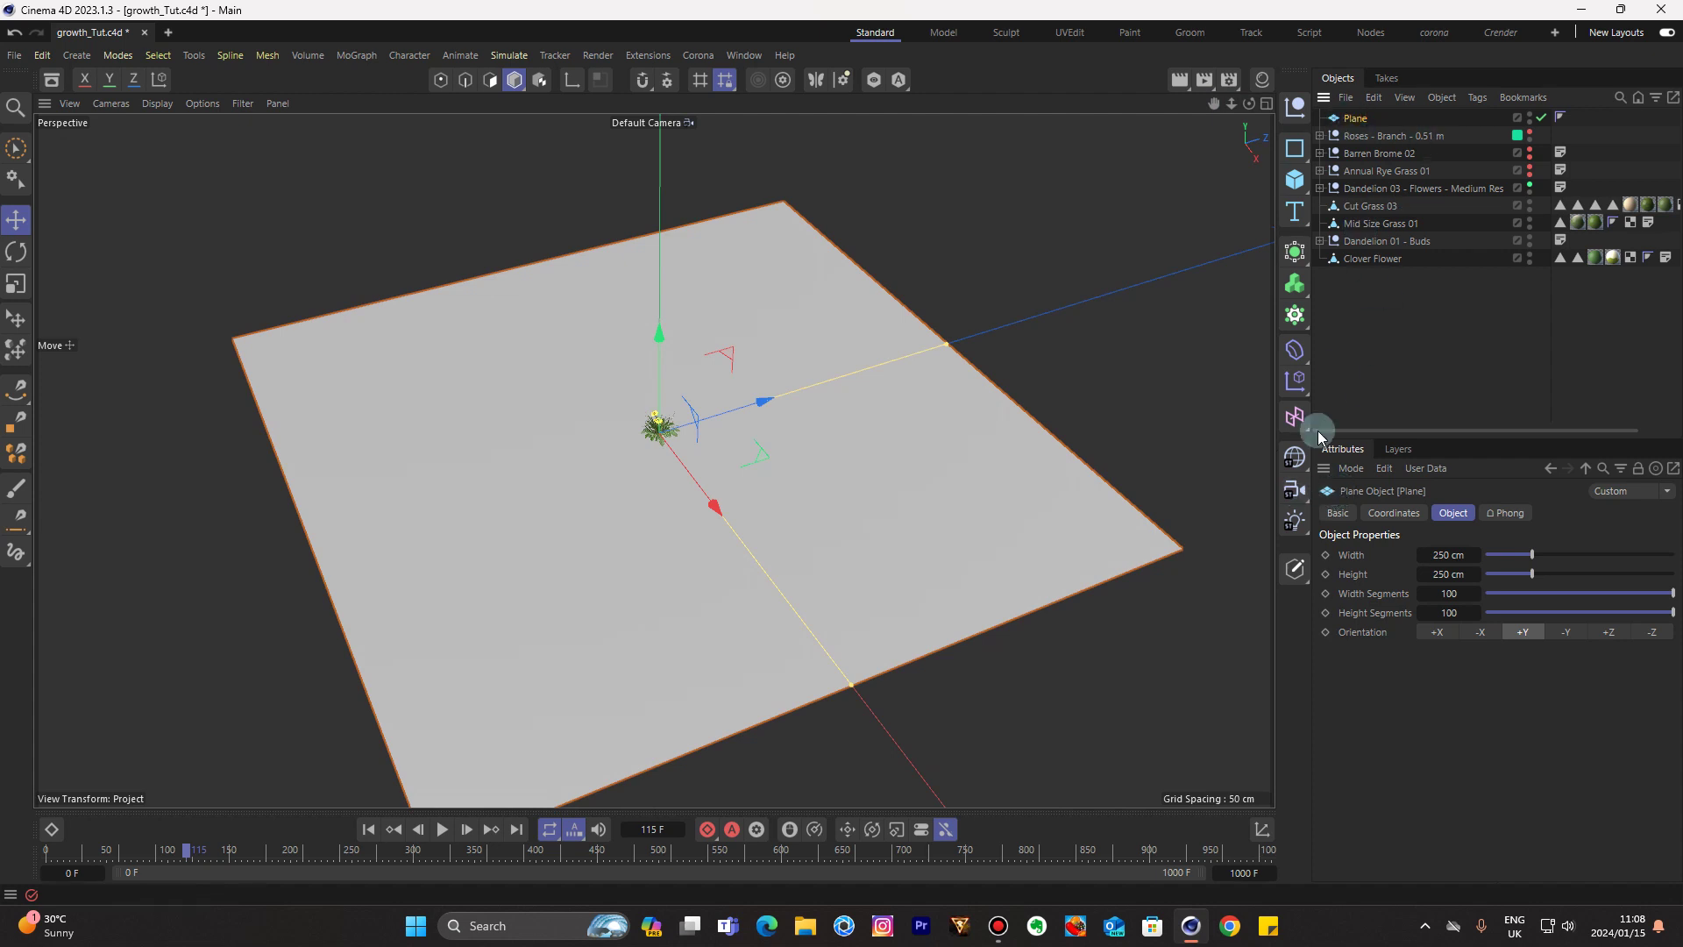
Add a Displacer deformer to the Plane using a Noise shader
{"action": "left_click", "coordinate": [1307, 358]}
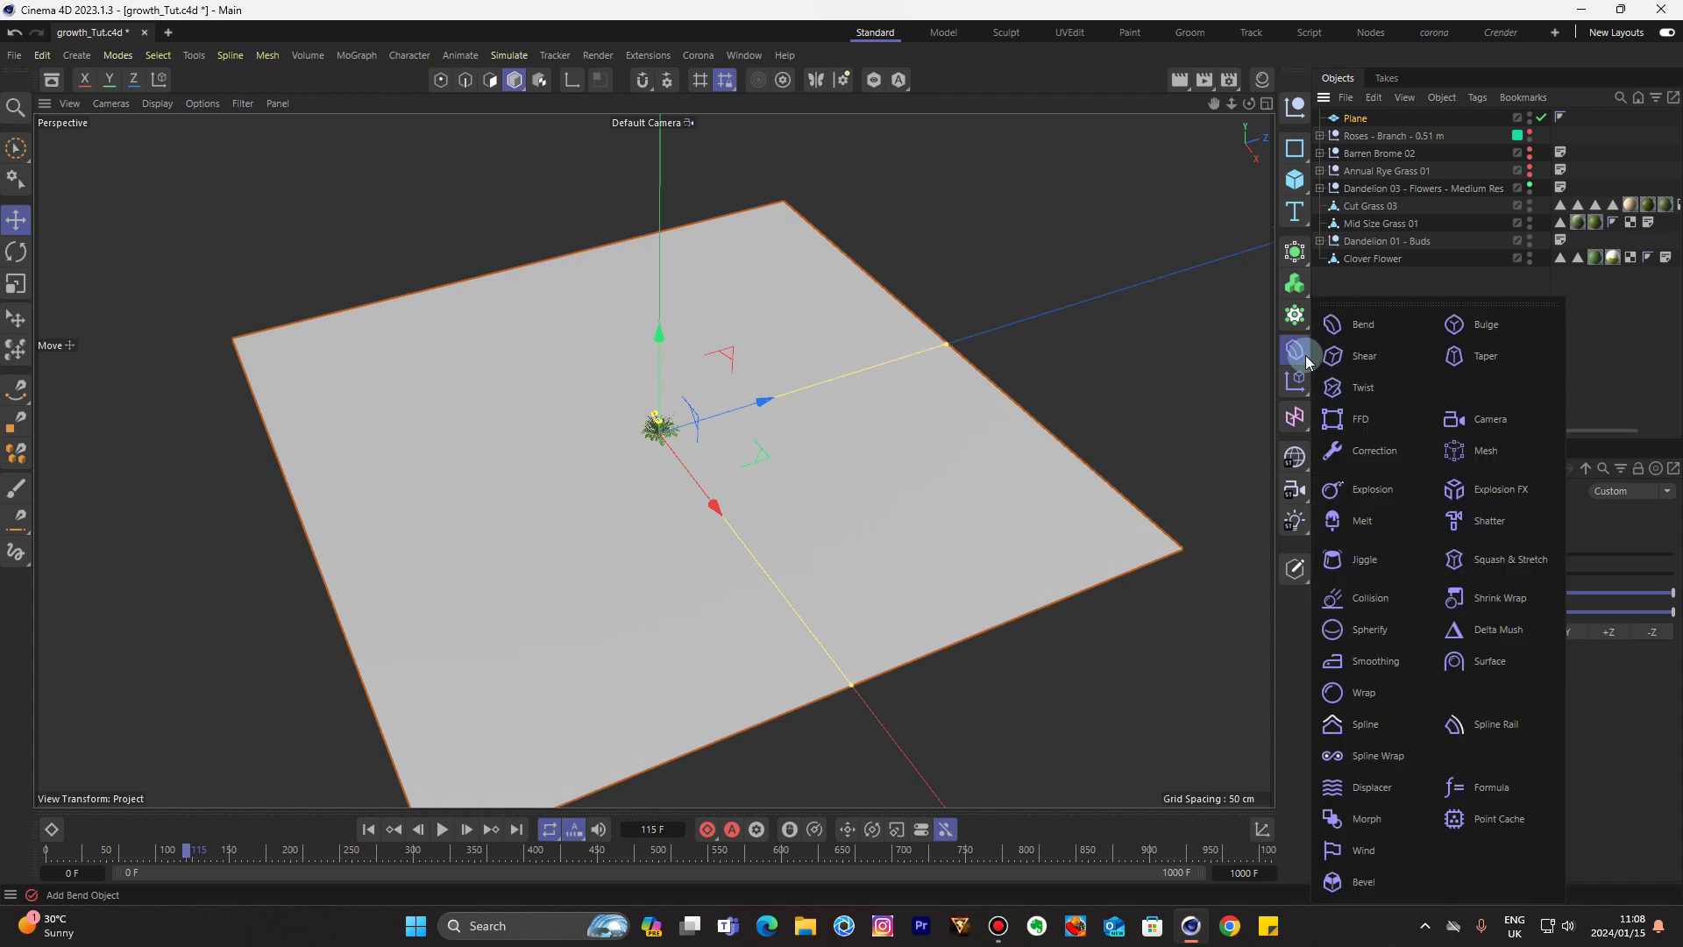
{"action": "left_click", "coordinate": [1364, 789]}
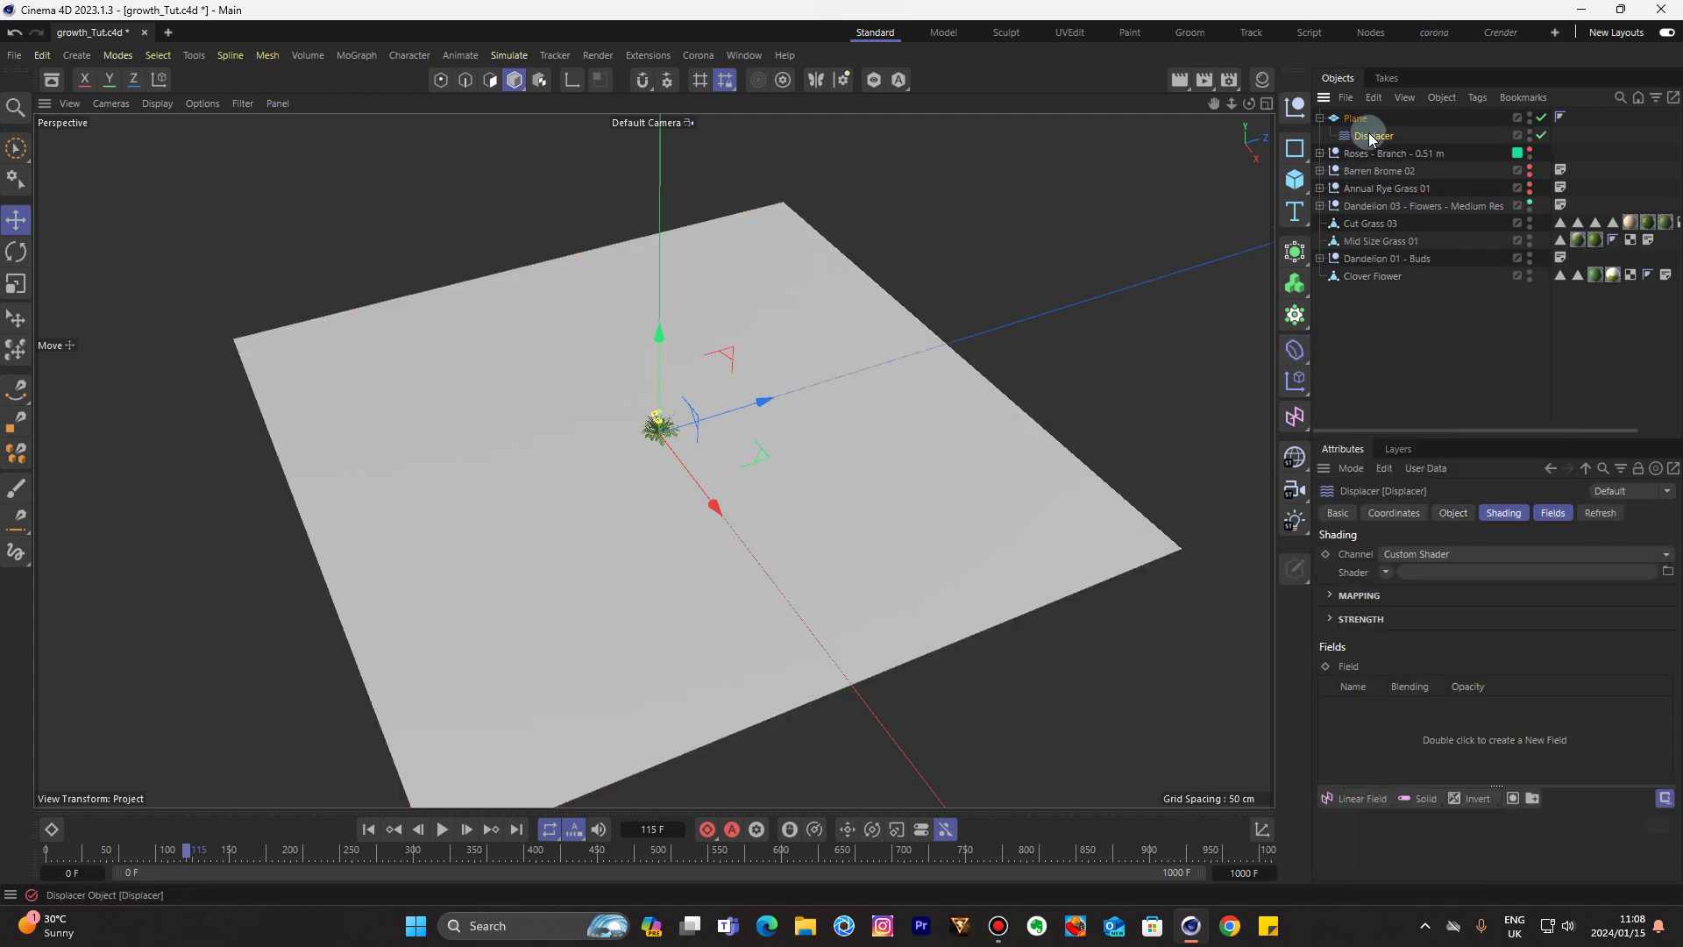
{"action": "left_click", "coordinate": [1497, 510]}
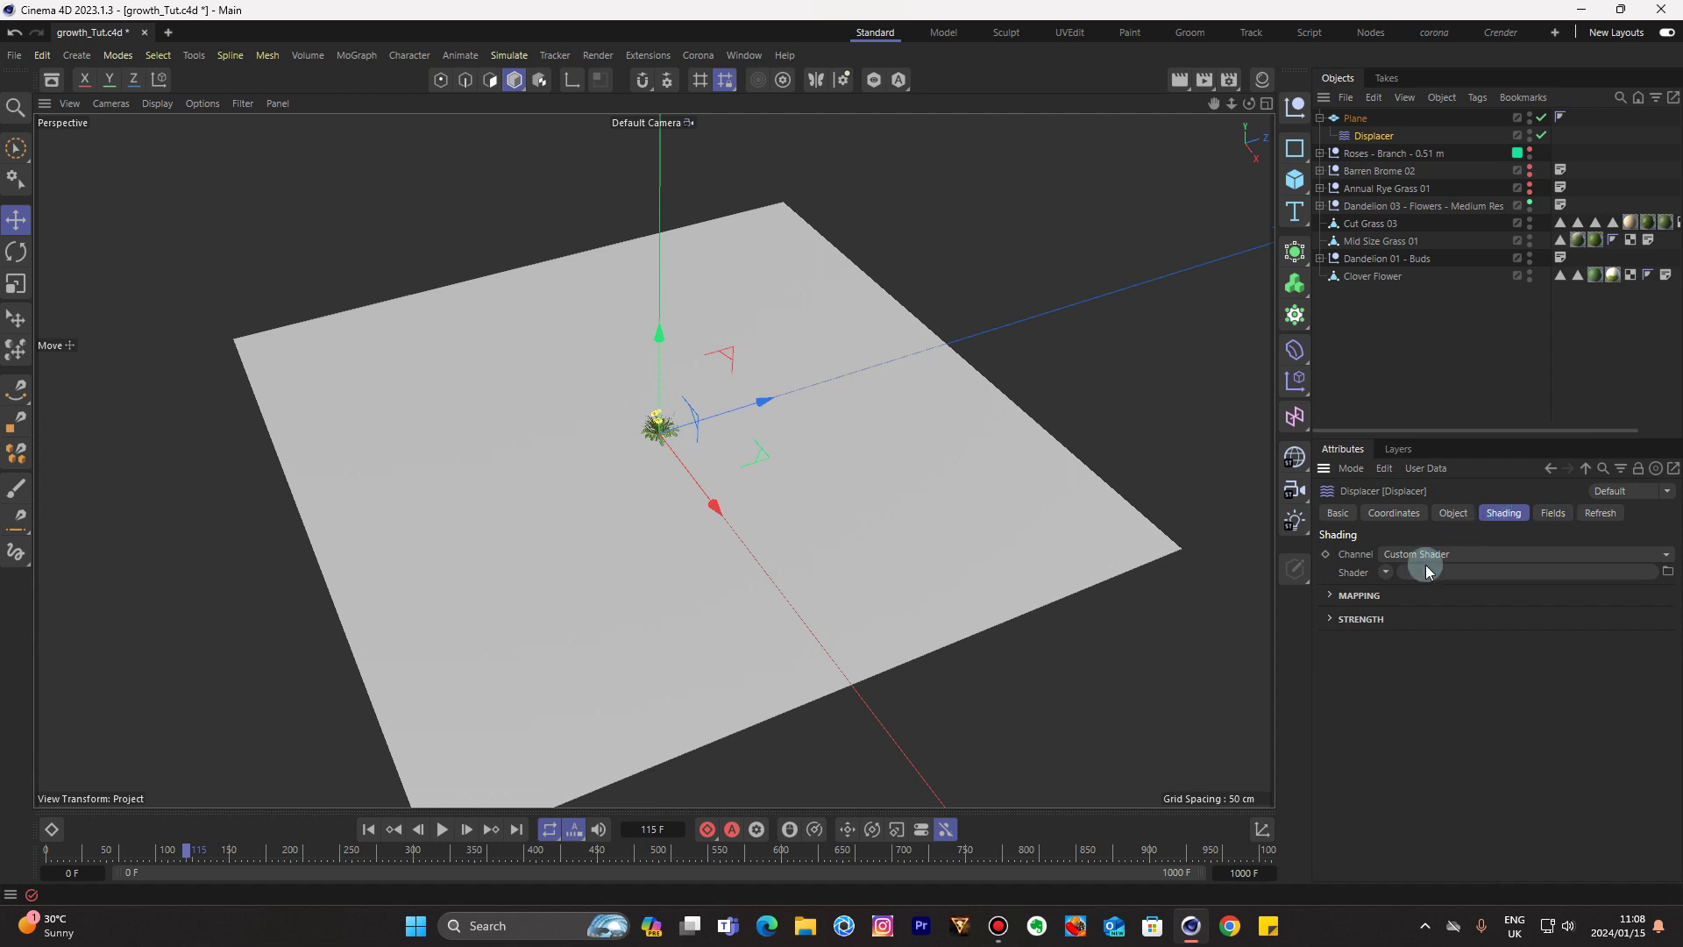
{"action": "left_click", "coordinate": [1386, 572]}
{"action": "left_click", "coordinate": [1398, 267]}
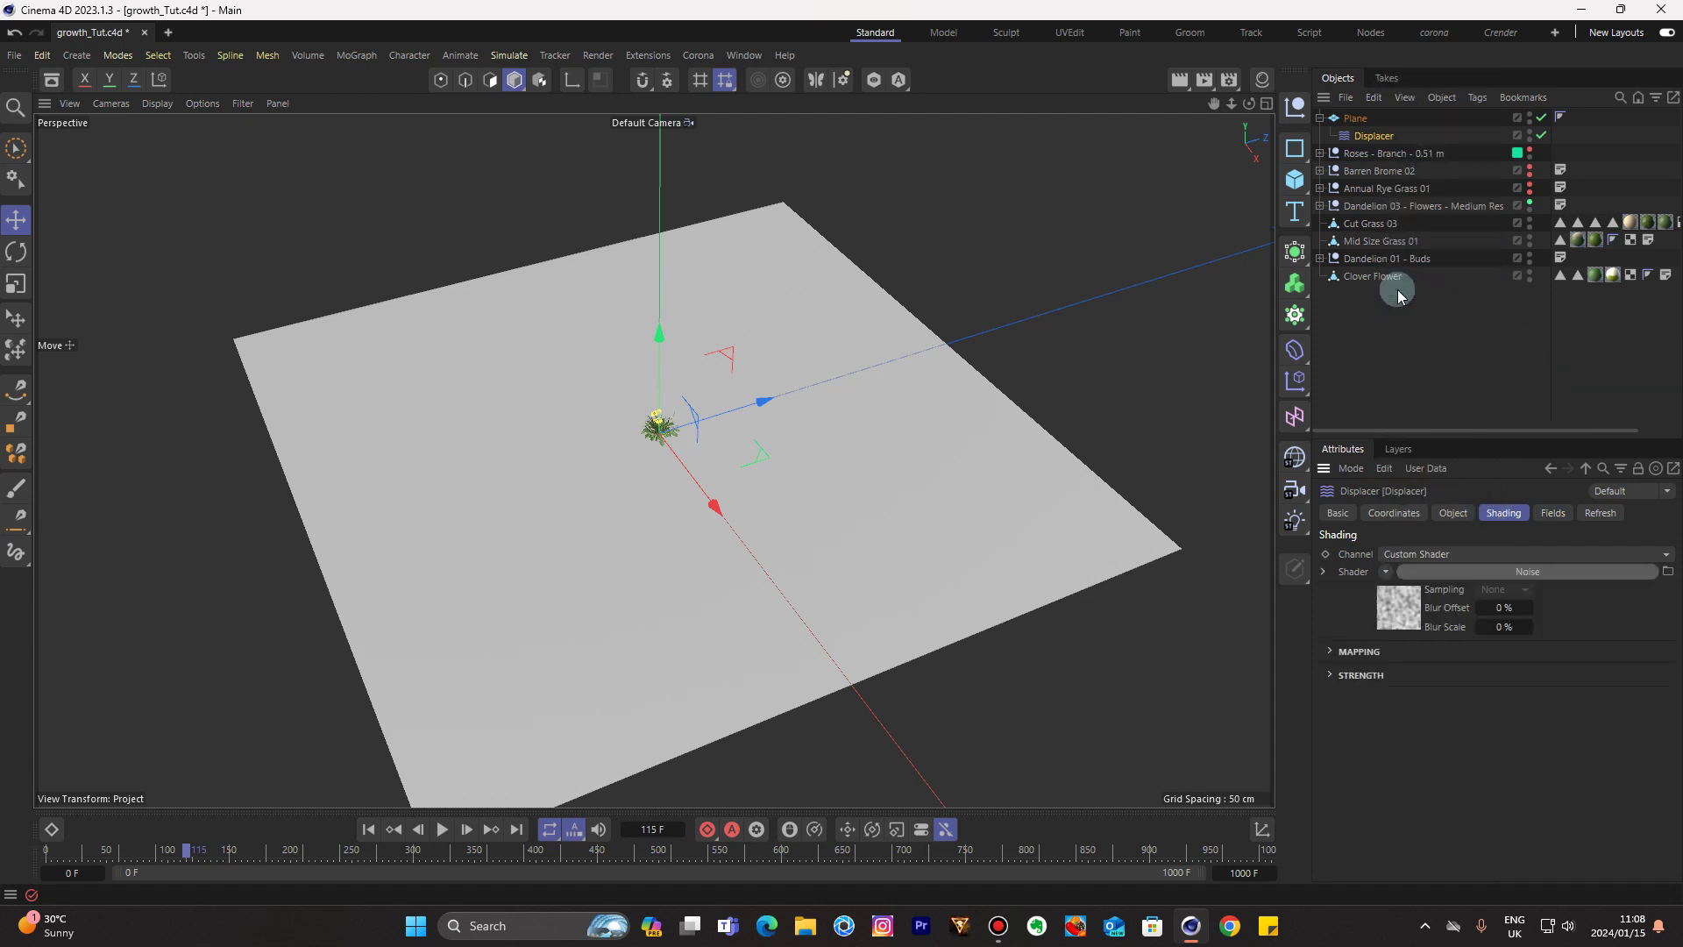
Set the Noise type to Naki with a 400% global scale for broad hills
{"action": "left_click", "coordinate": [1508, 572]}
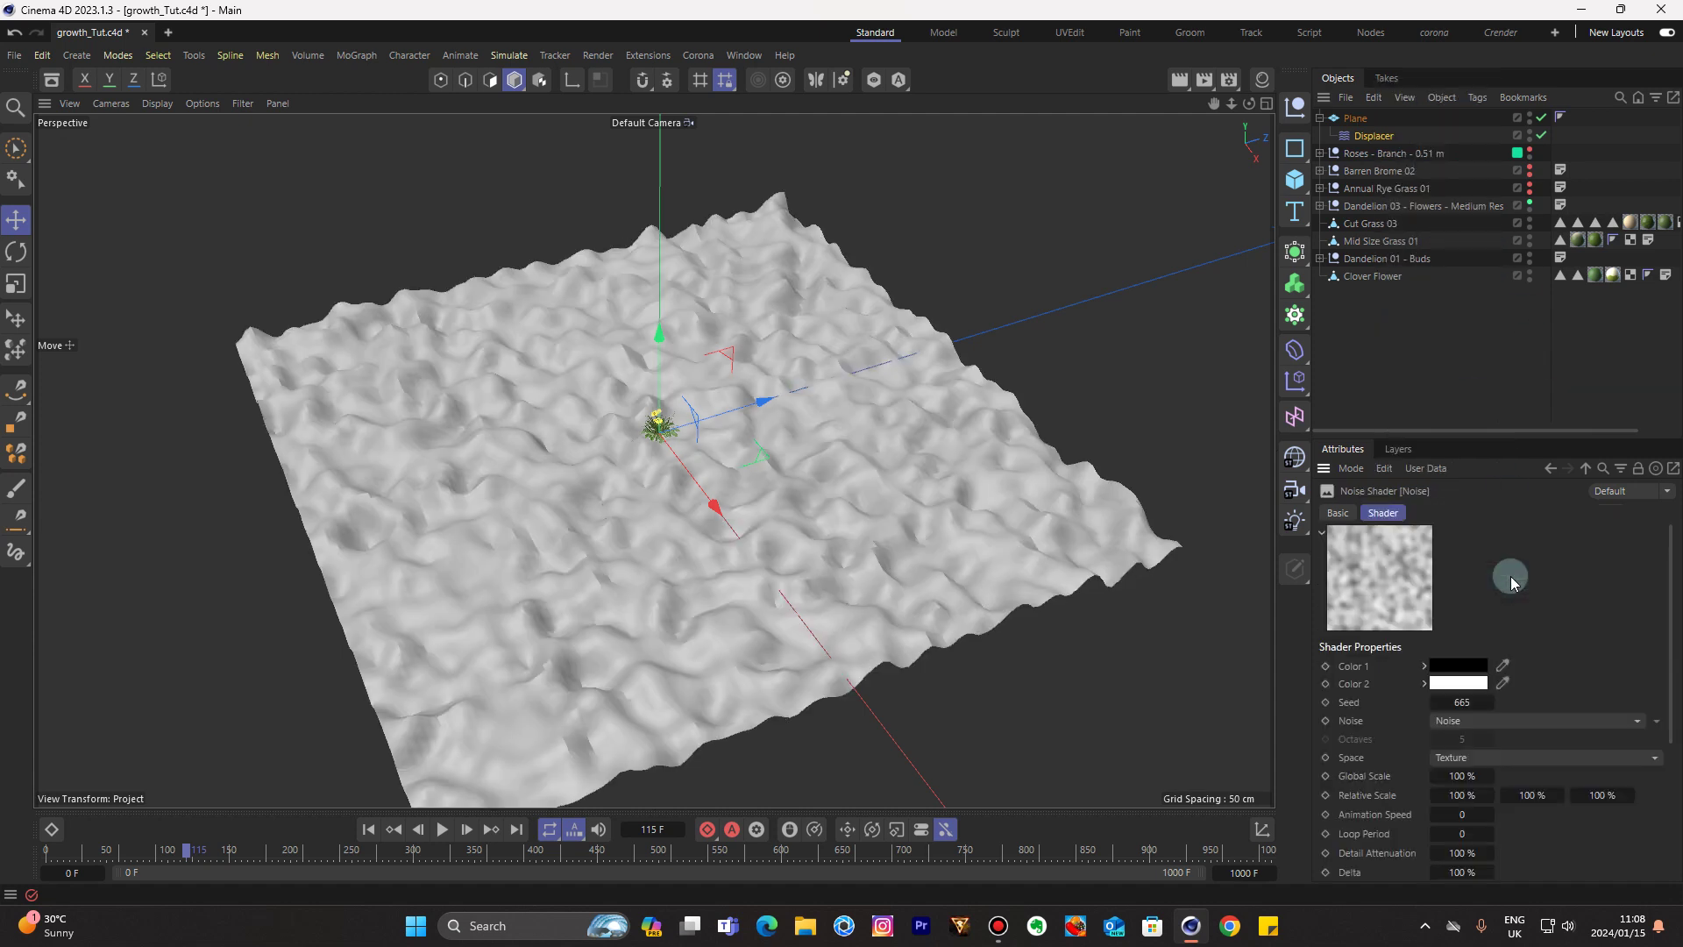
{"action": "left_click", "coordinate": [1477, 720]}
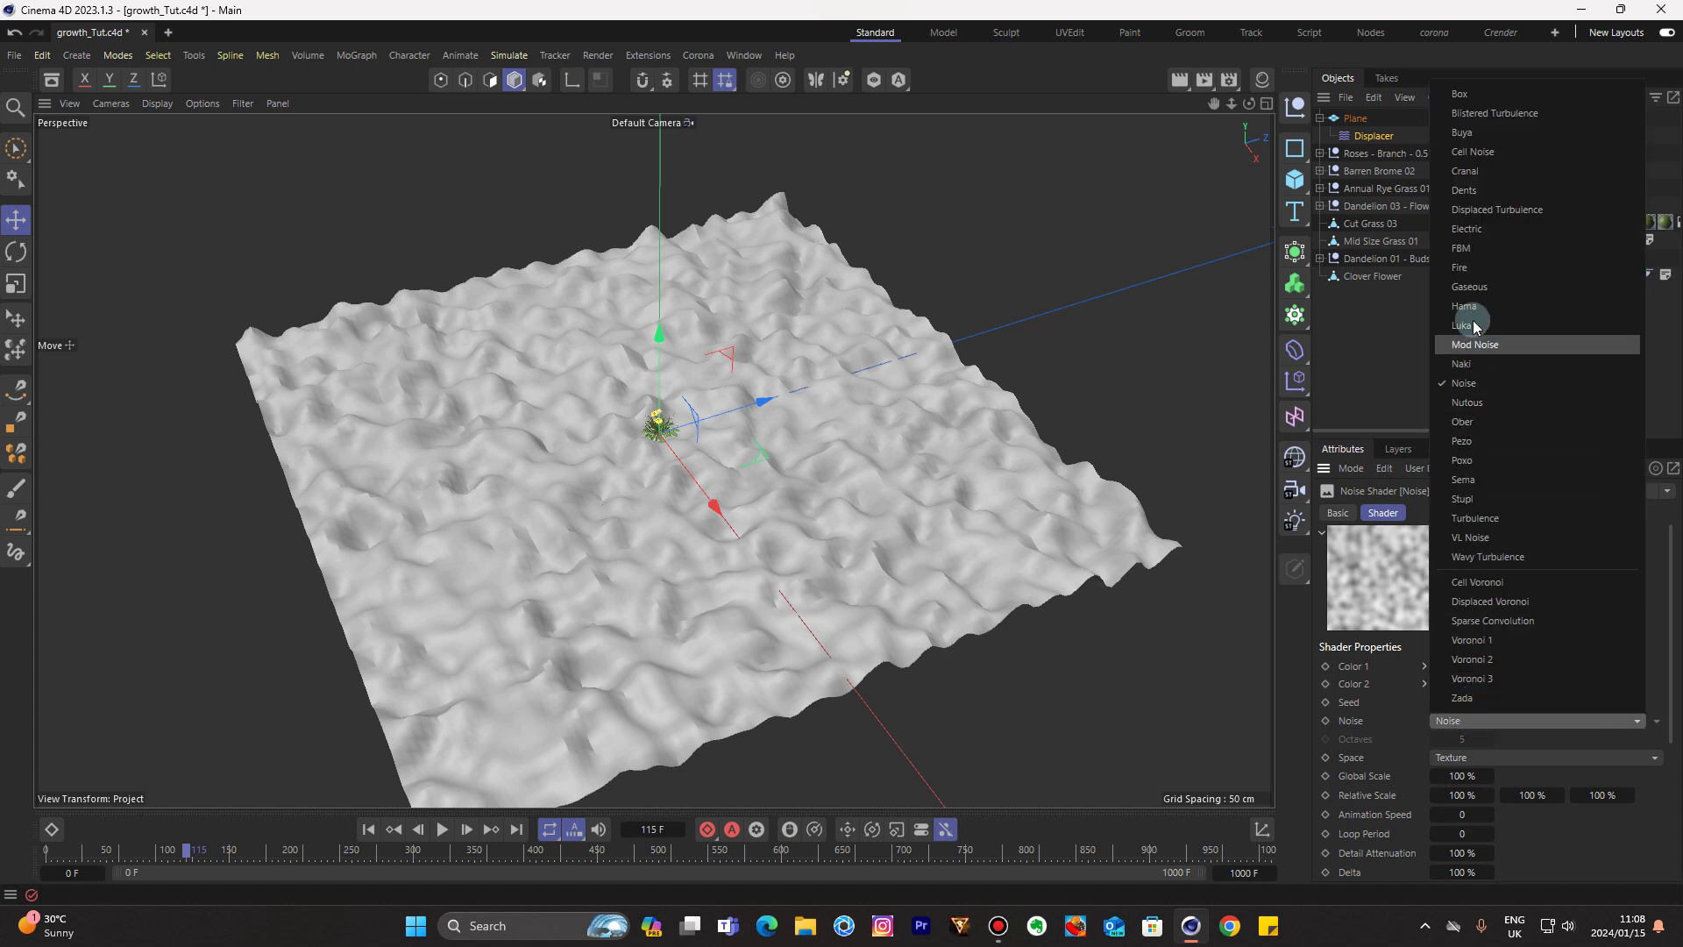
{"action": "left_click", "coordinate": [1468, 357]}
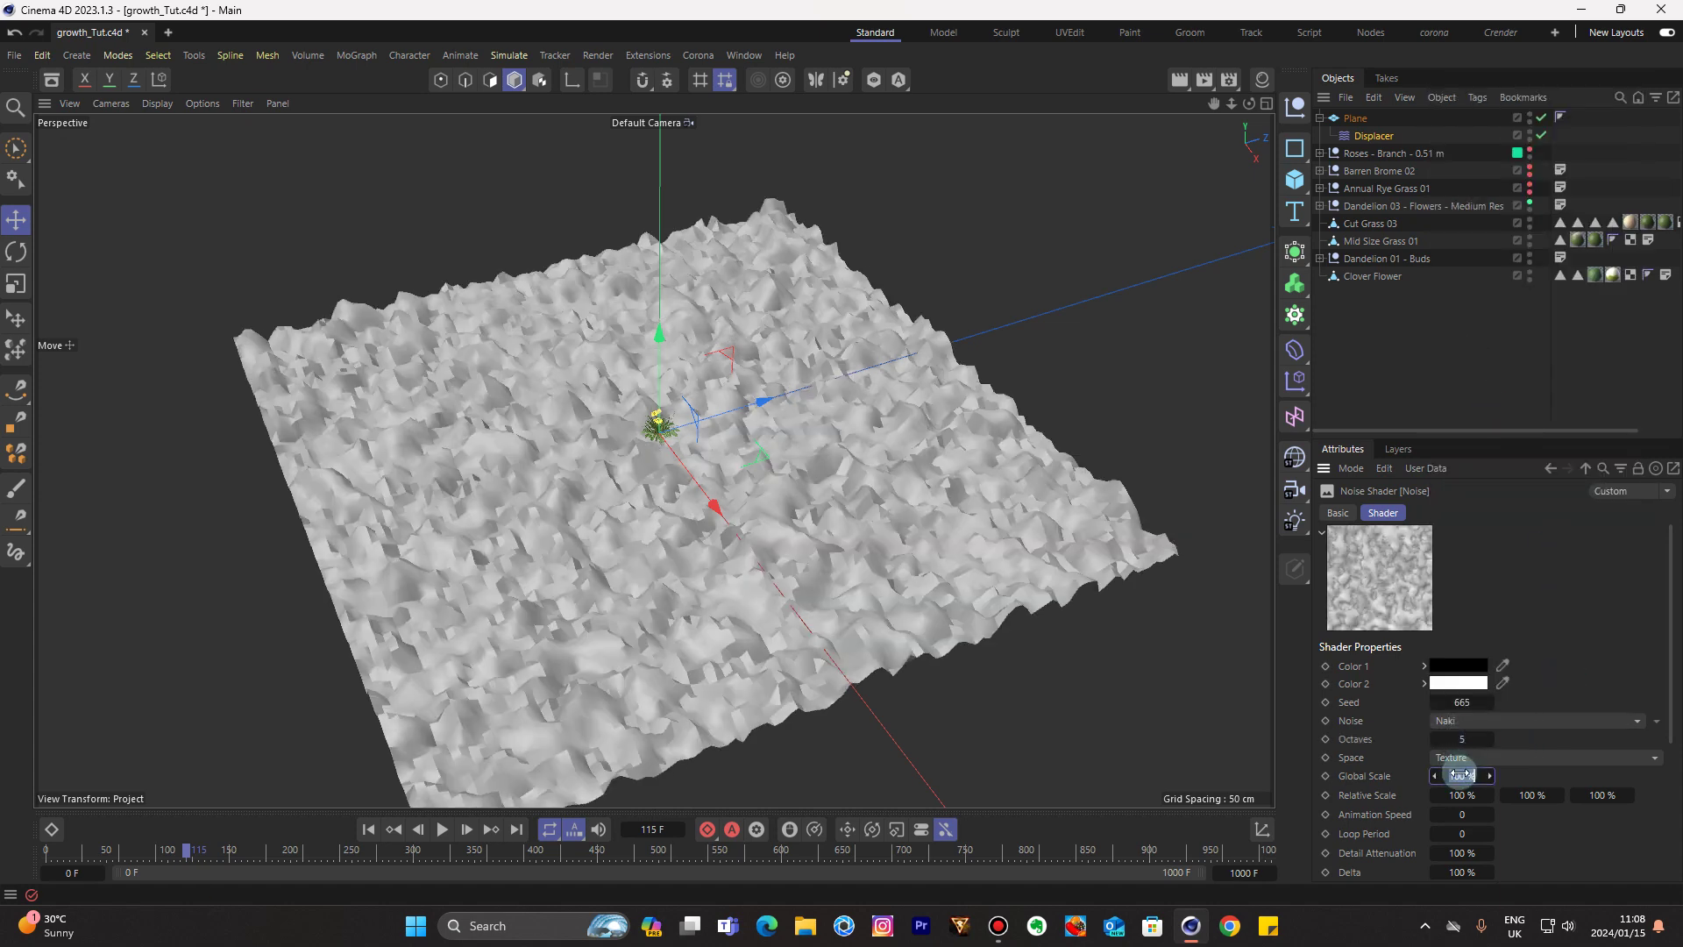
{"action": "left_click_drag", "start_coordinate": [1460, 774], "coordinate": [1462, 774]}
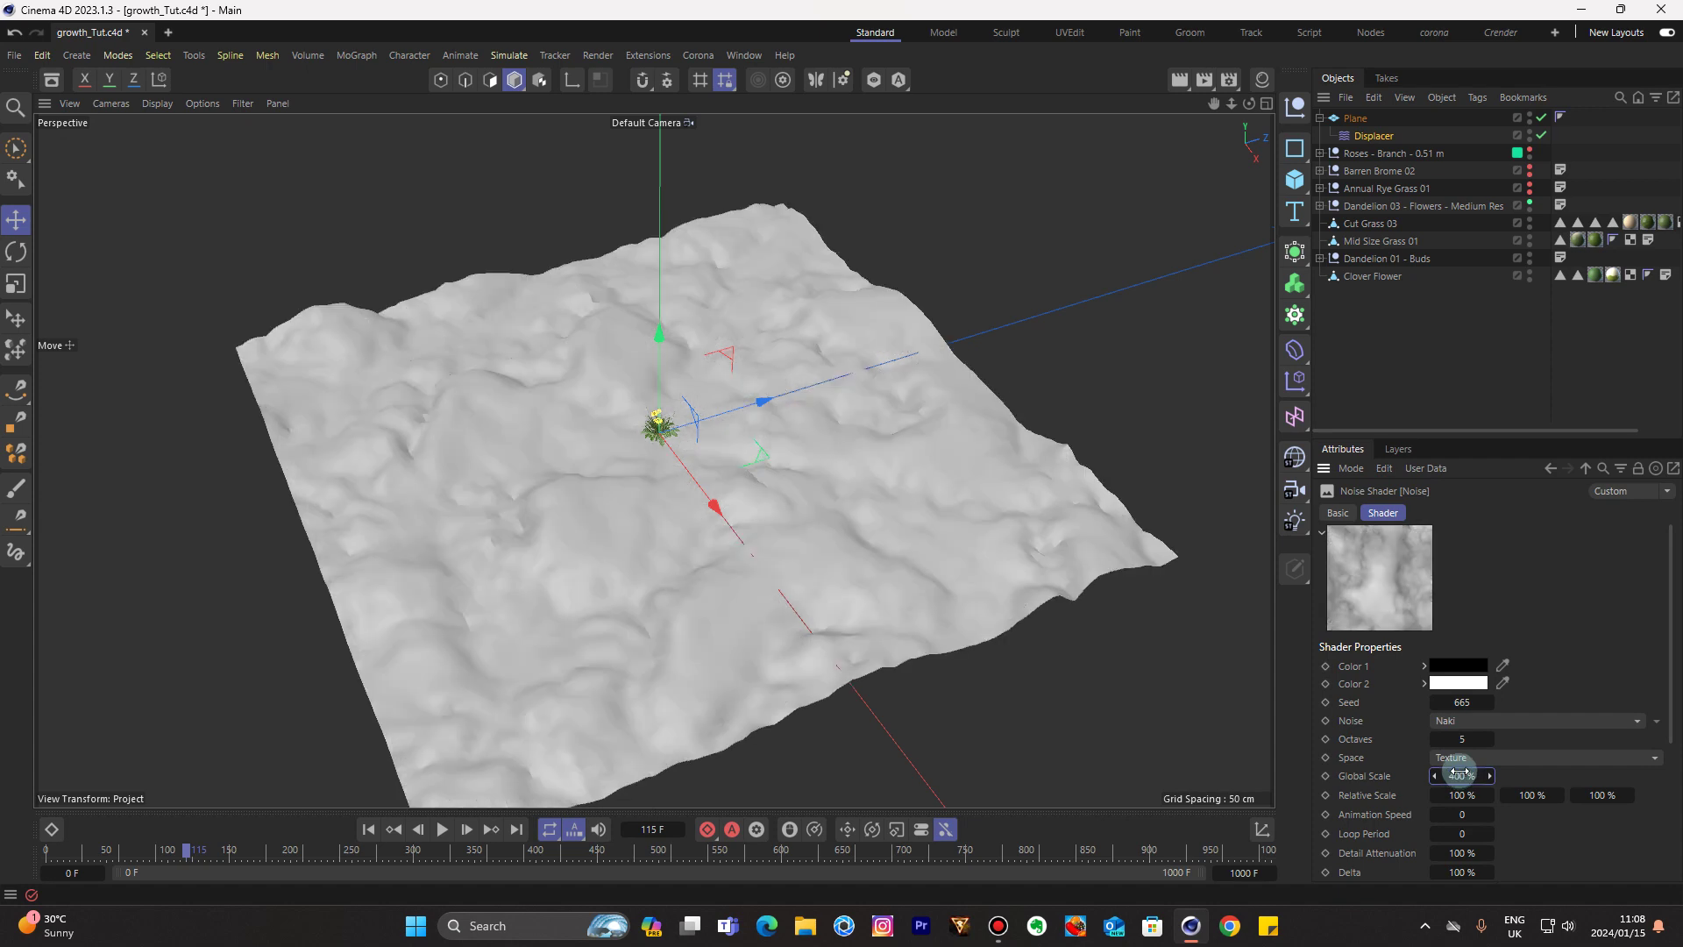
{"action": "left_click_drag", "start_coordinate": [1676, 559], "coordinate": [1674, 589]}
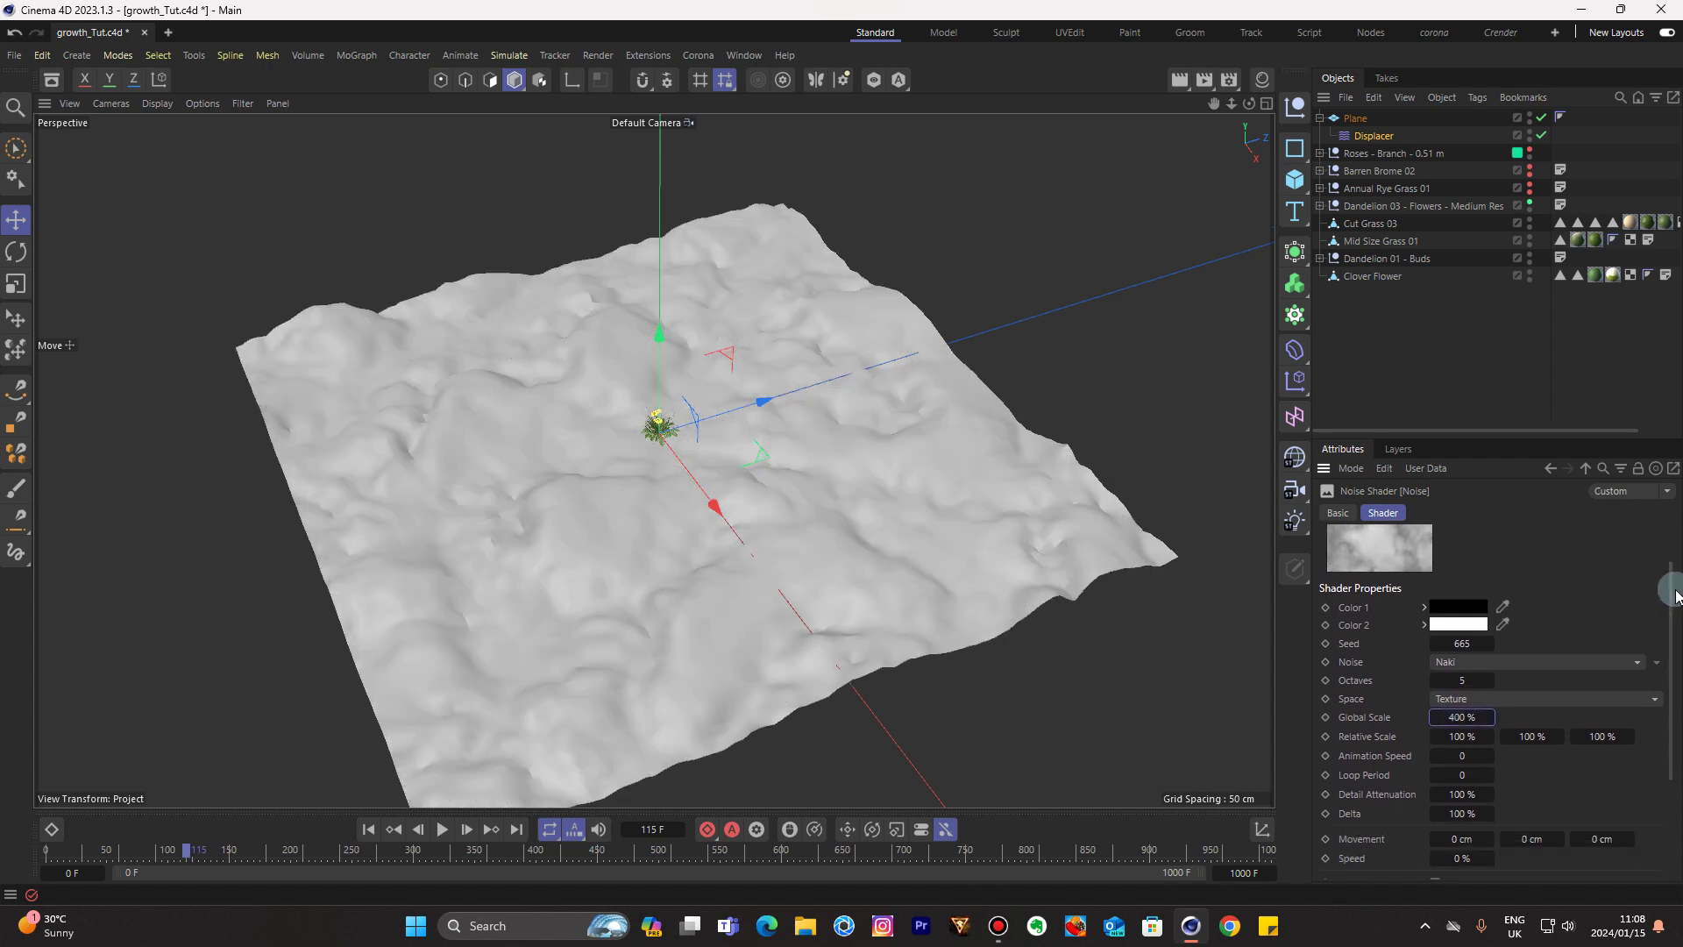
{"action": "mouse_move", "coordinate": [1249, 104]}
{"action": "left_mouse_down"}
{"action": "mouse_move", "coordinate": [1243, 122]}
{"action": "mouse_move", "coordinate": [1241, 88]}
{"action": "mouse_move", "coordinate": [1245, 123]}
{"action": "mouse_move", "coordinate": [1245, 105]}
{"action": "left_mouse_up"}
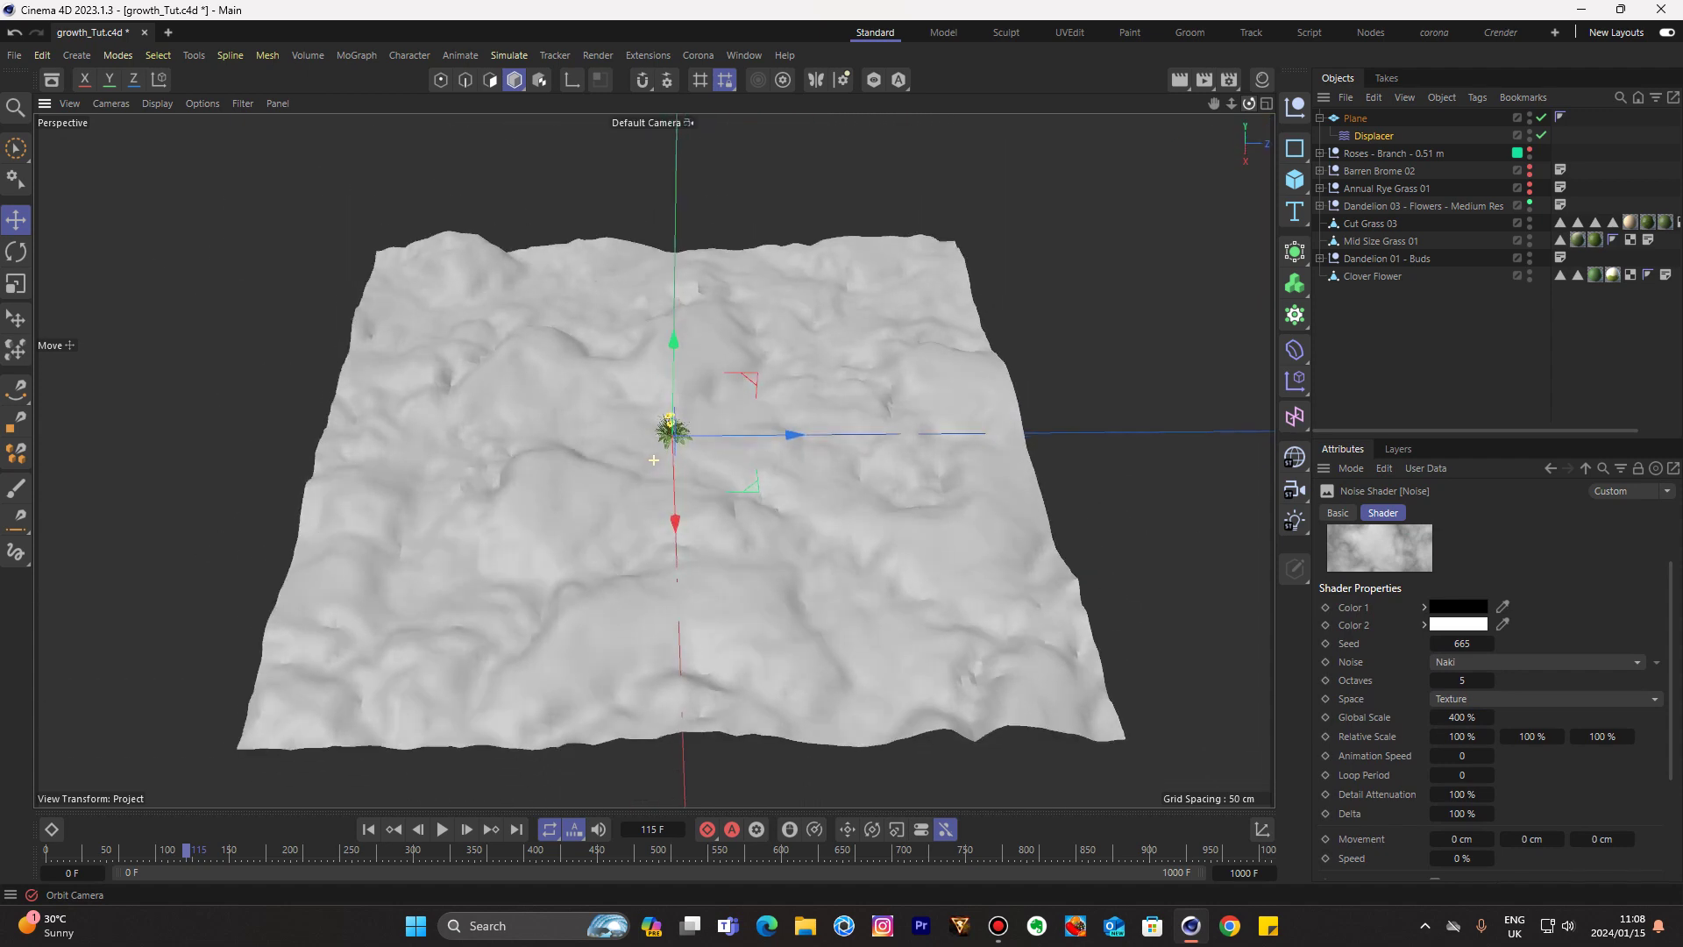
Search the Asset Browser's materials for 'gro' to find Forest Ground 01
{"action": "left_click", "coordinate": [1262, 79]}
{"action": "left_click", "coordinate": [1057, 180]}
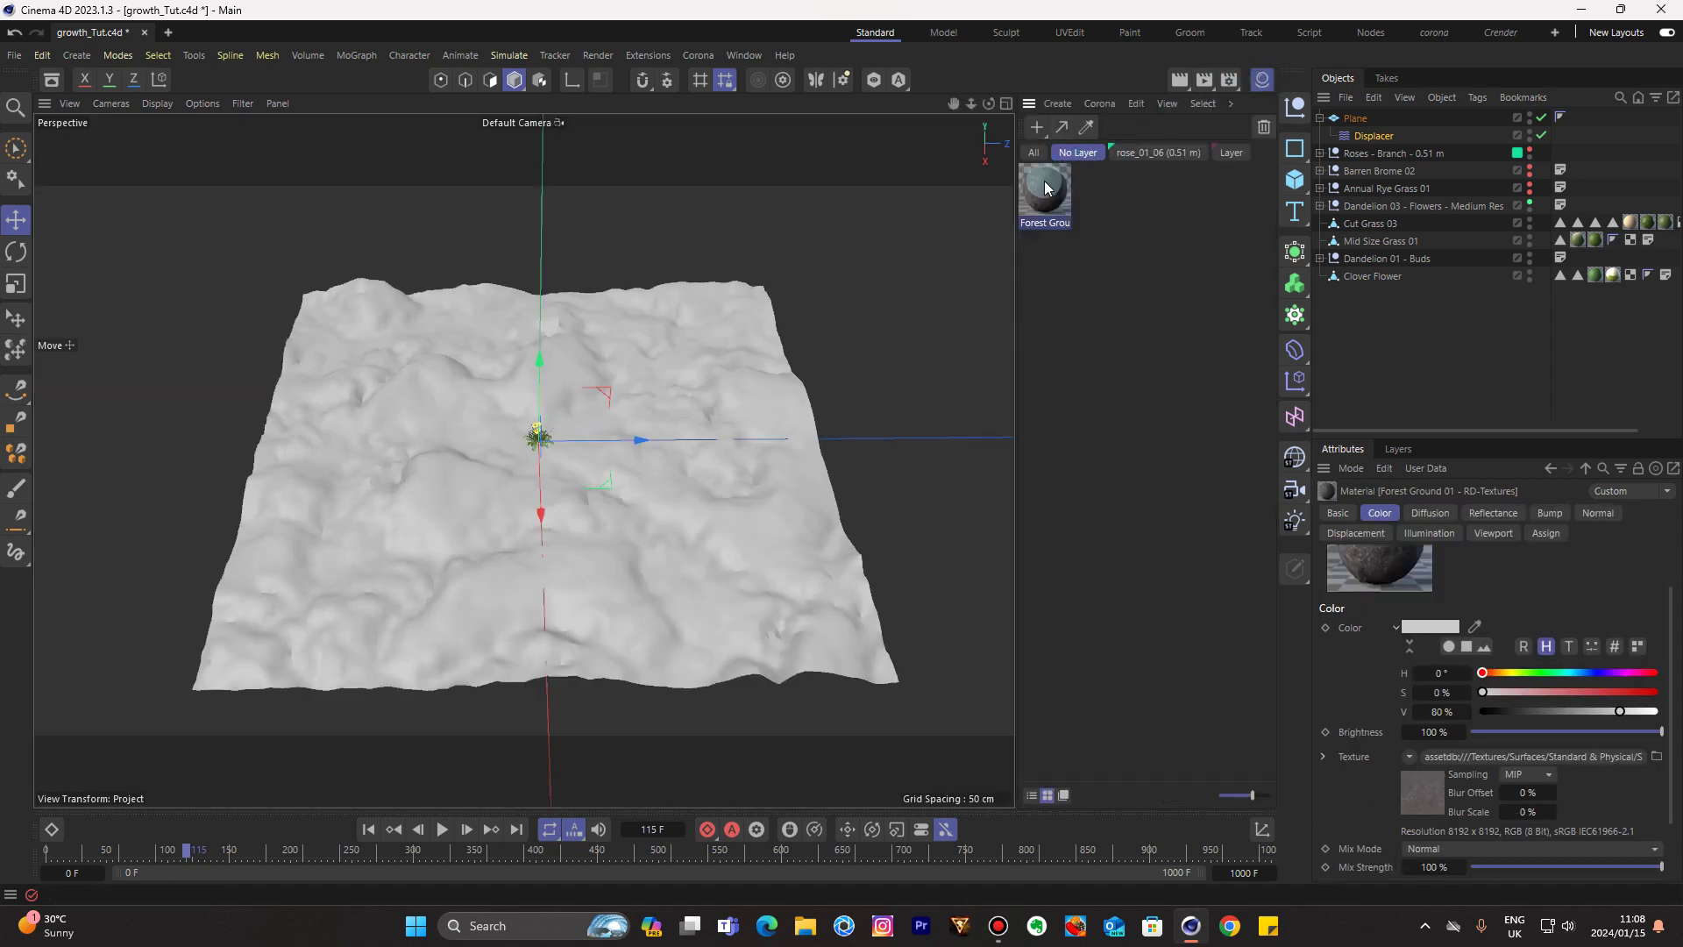
{"action": "left_click", "coordinate": [52, 79]}
{"action": "left_click", "coordinate": [52, 80]}
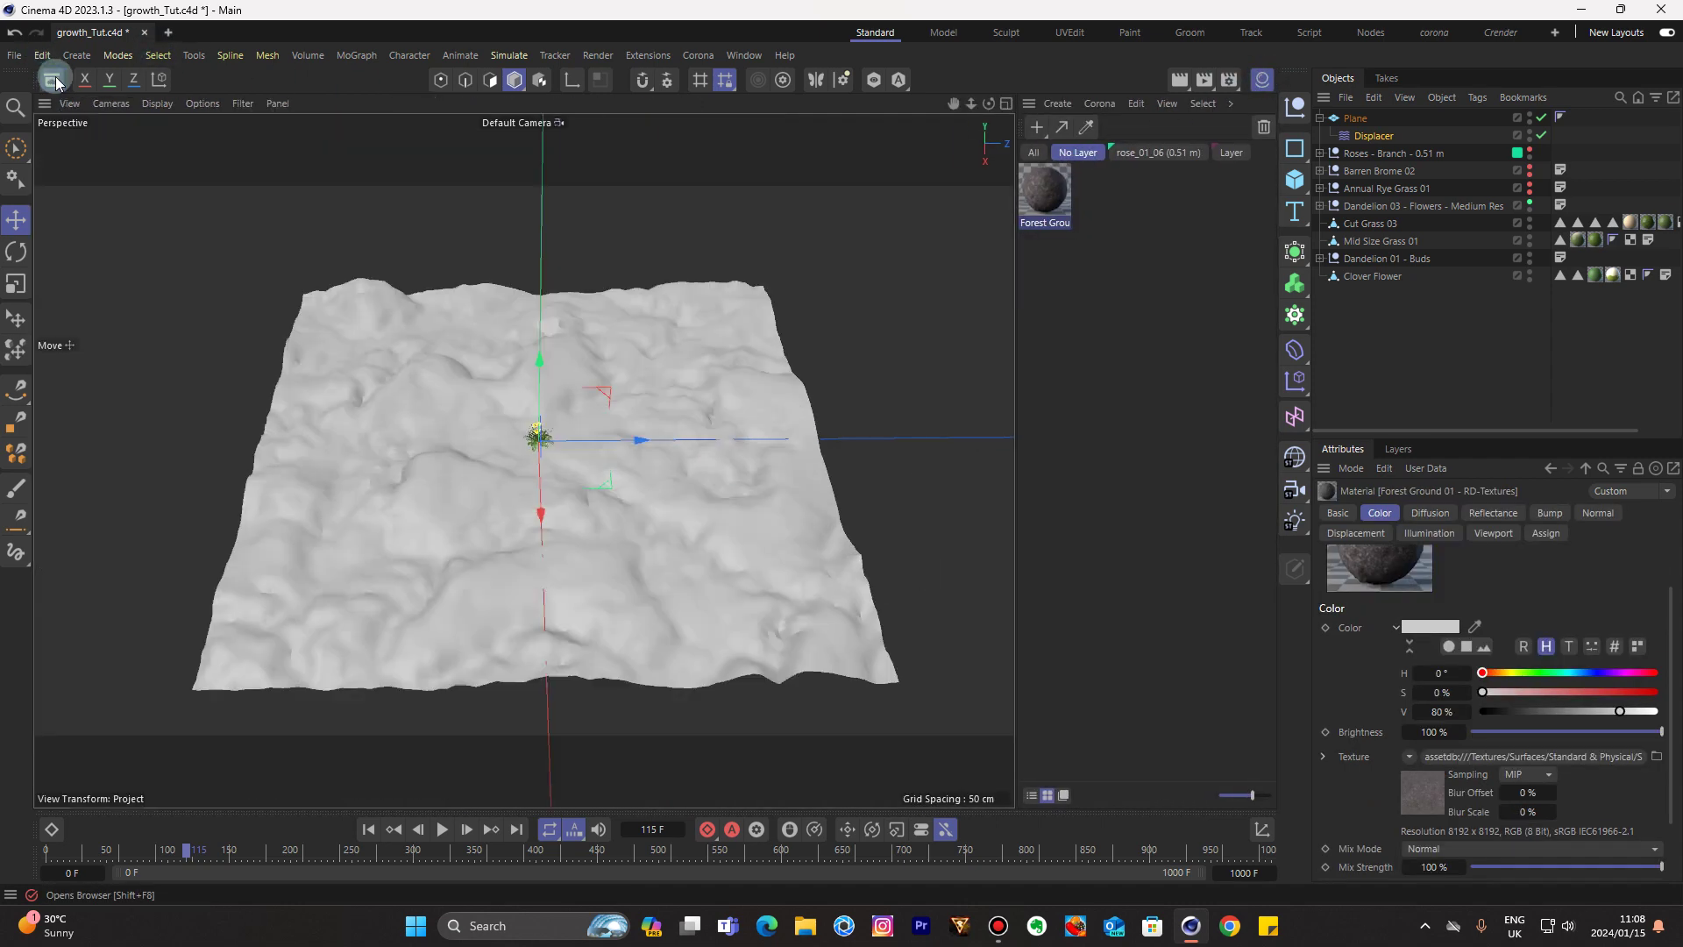
{"action": "left_click", "coordinate": [51, 79]}
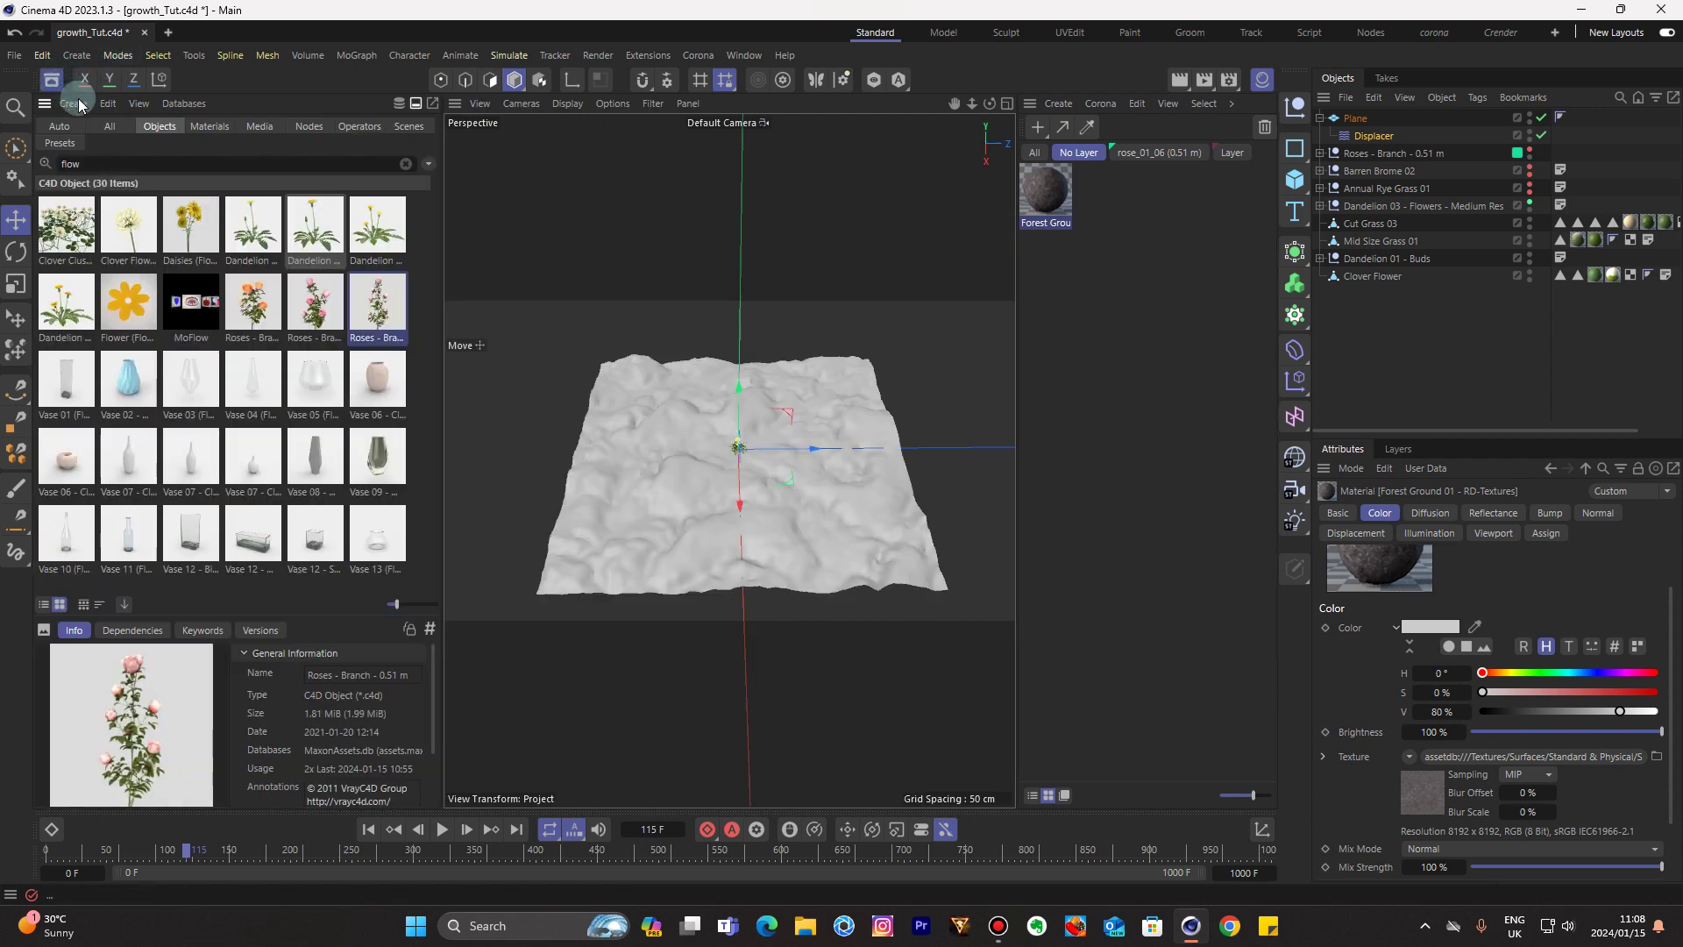
{"action": "left_click", "coordinate": [208, 126]}
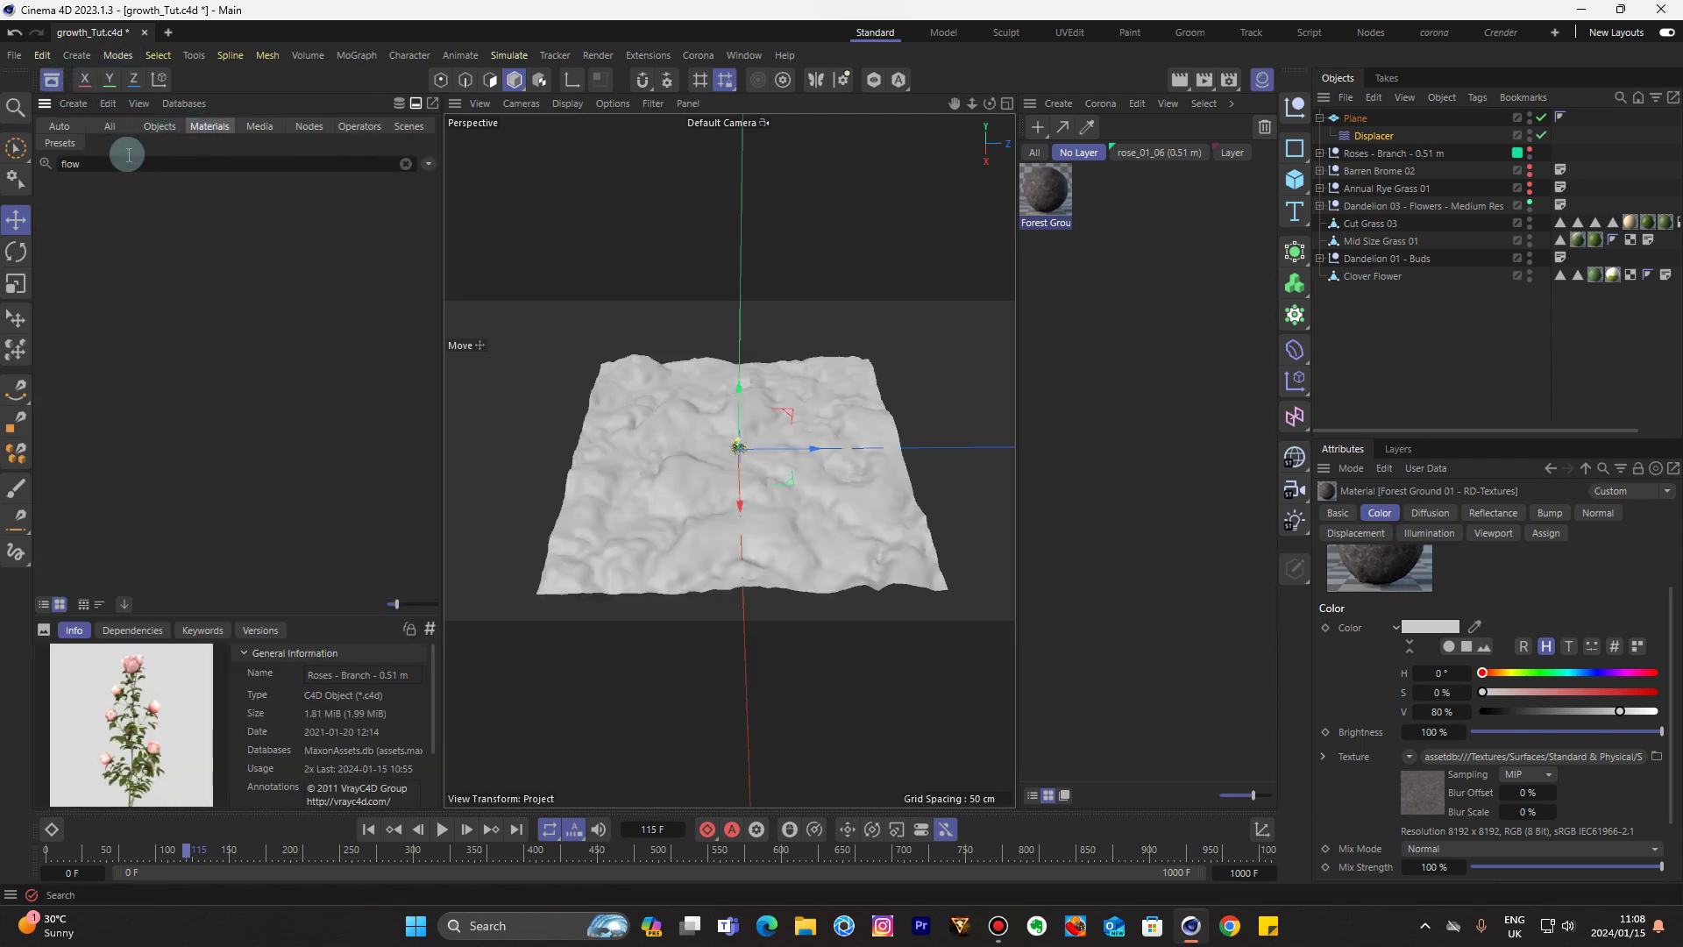
{"action": "double_click", "coordinate": [68, 164]}
{"action": "type", "text": "gro"}
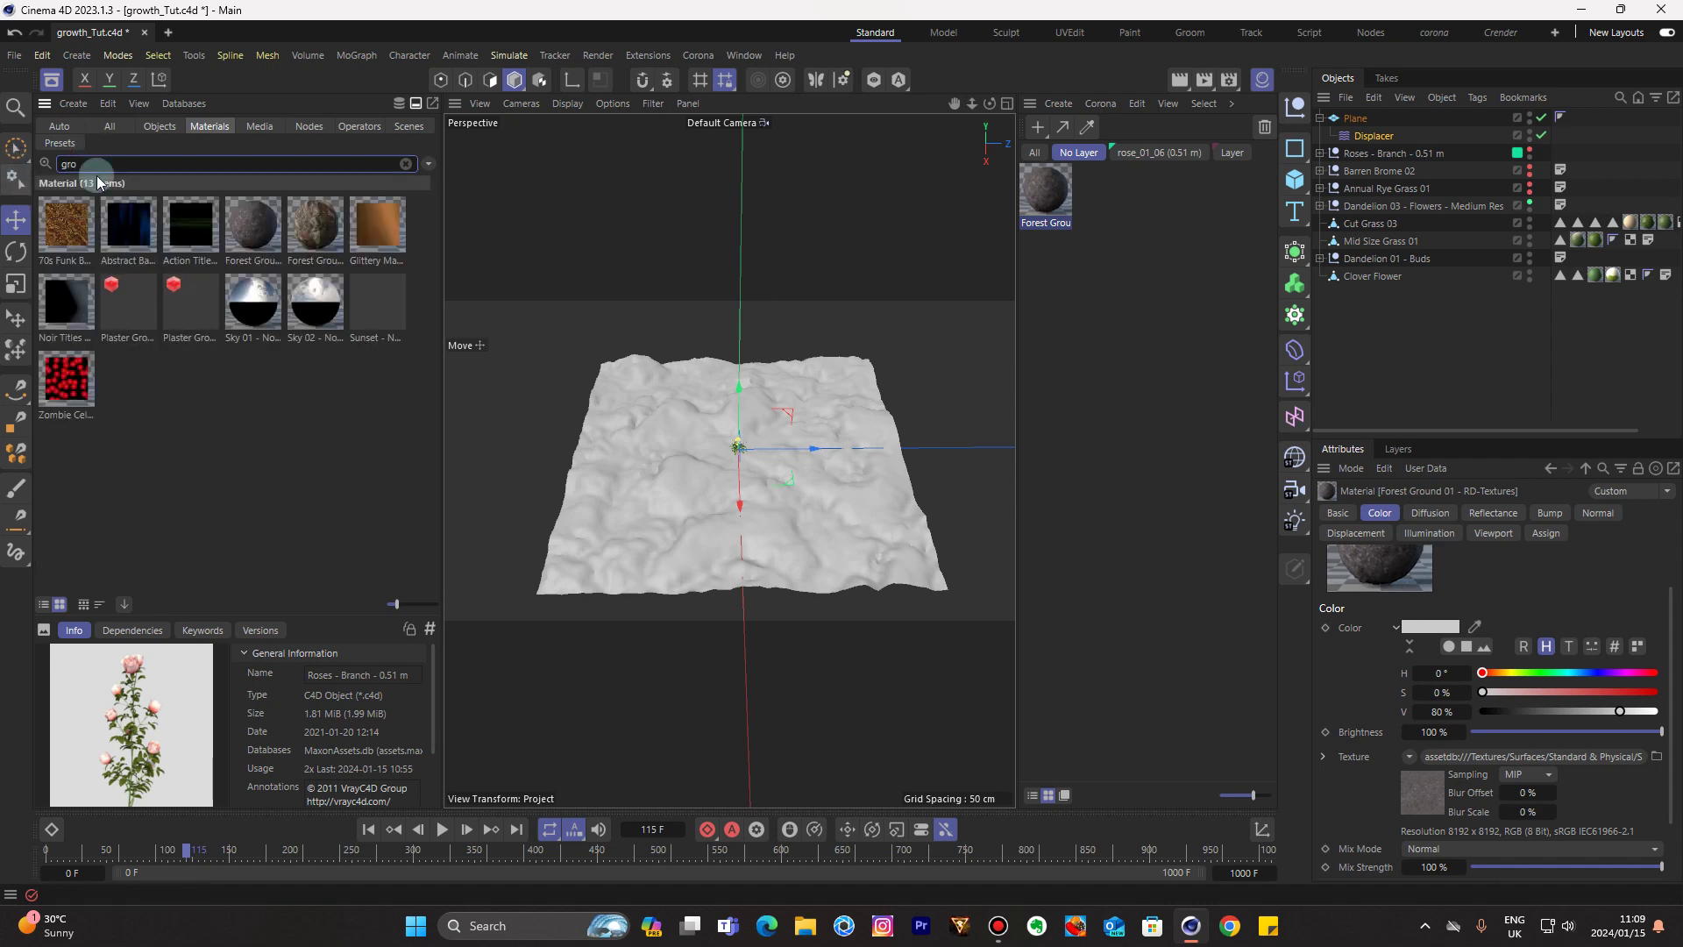
Apply Forest Ground 01 to the terrain Plane and reframe the view at a low angle
{"action": "left_click", "coordinate": [49, 79]}
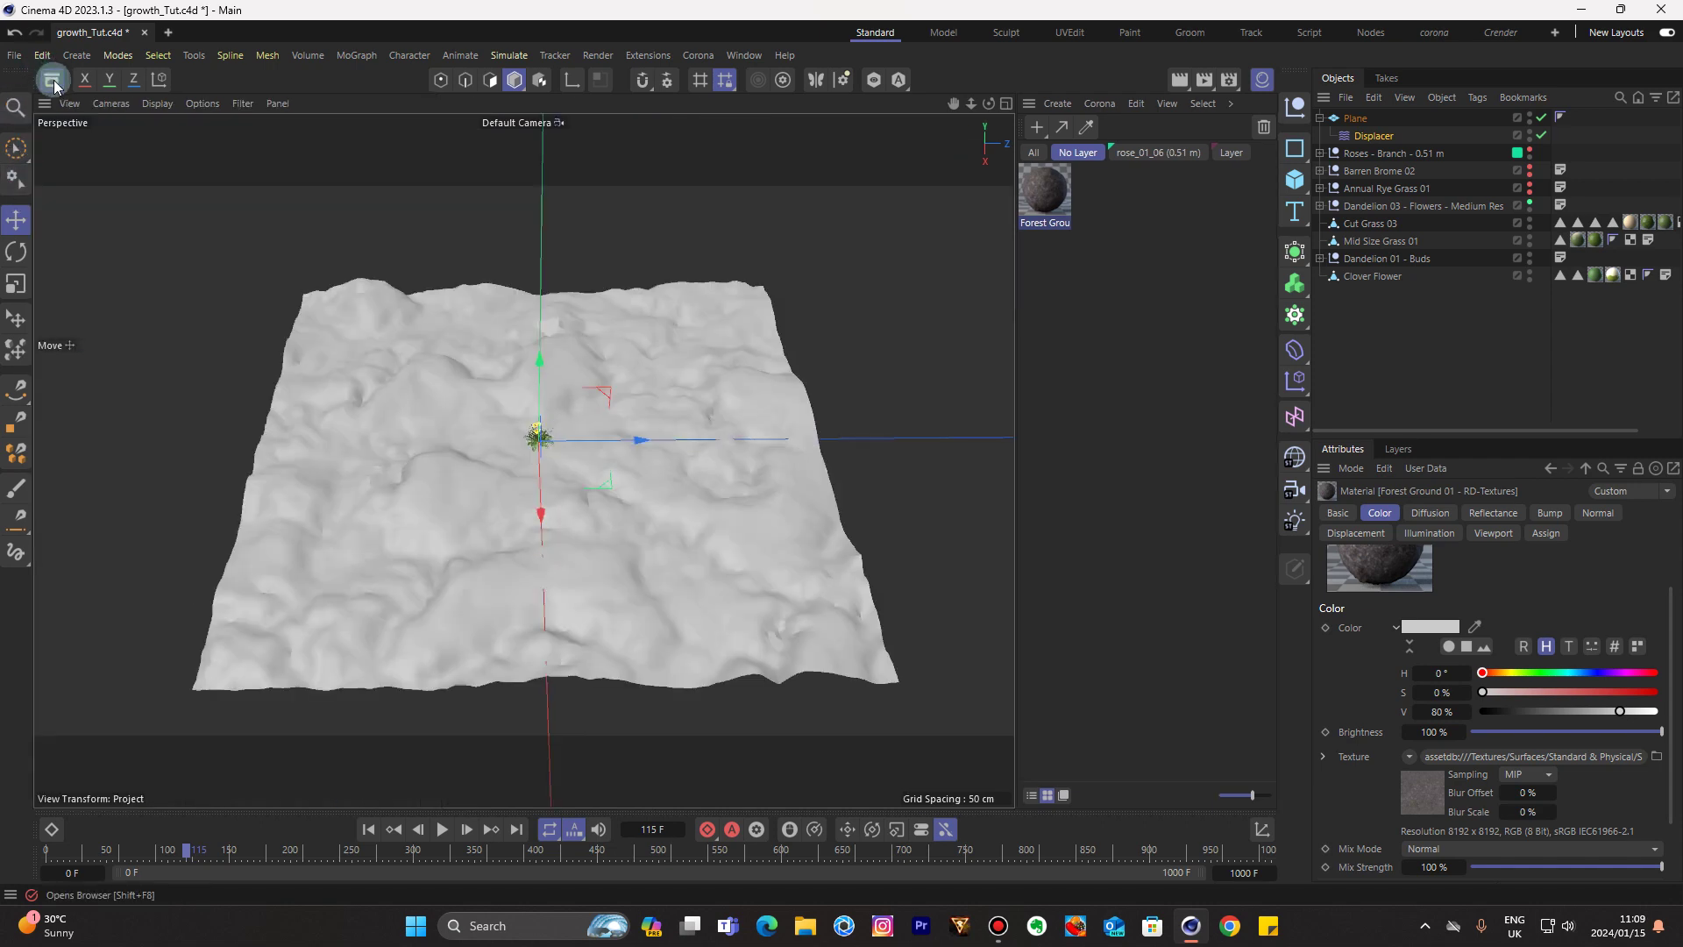
{"action": "left_click_drag", "start_coordinate": [1042, 189], "coordinate": [1357, 118]}
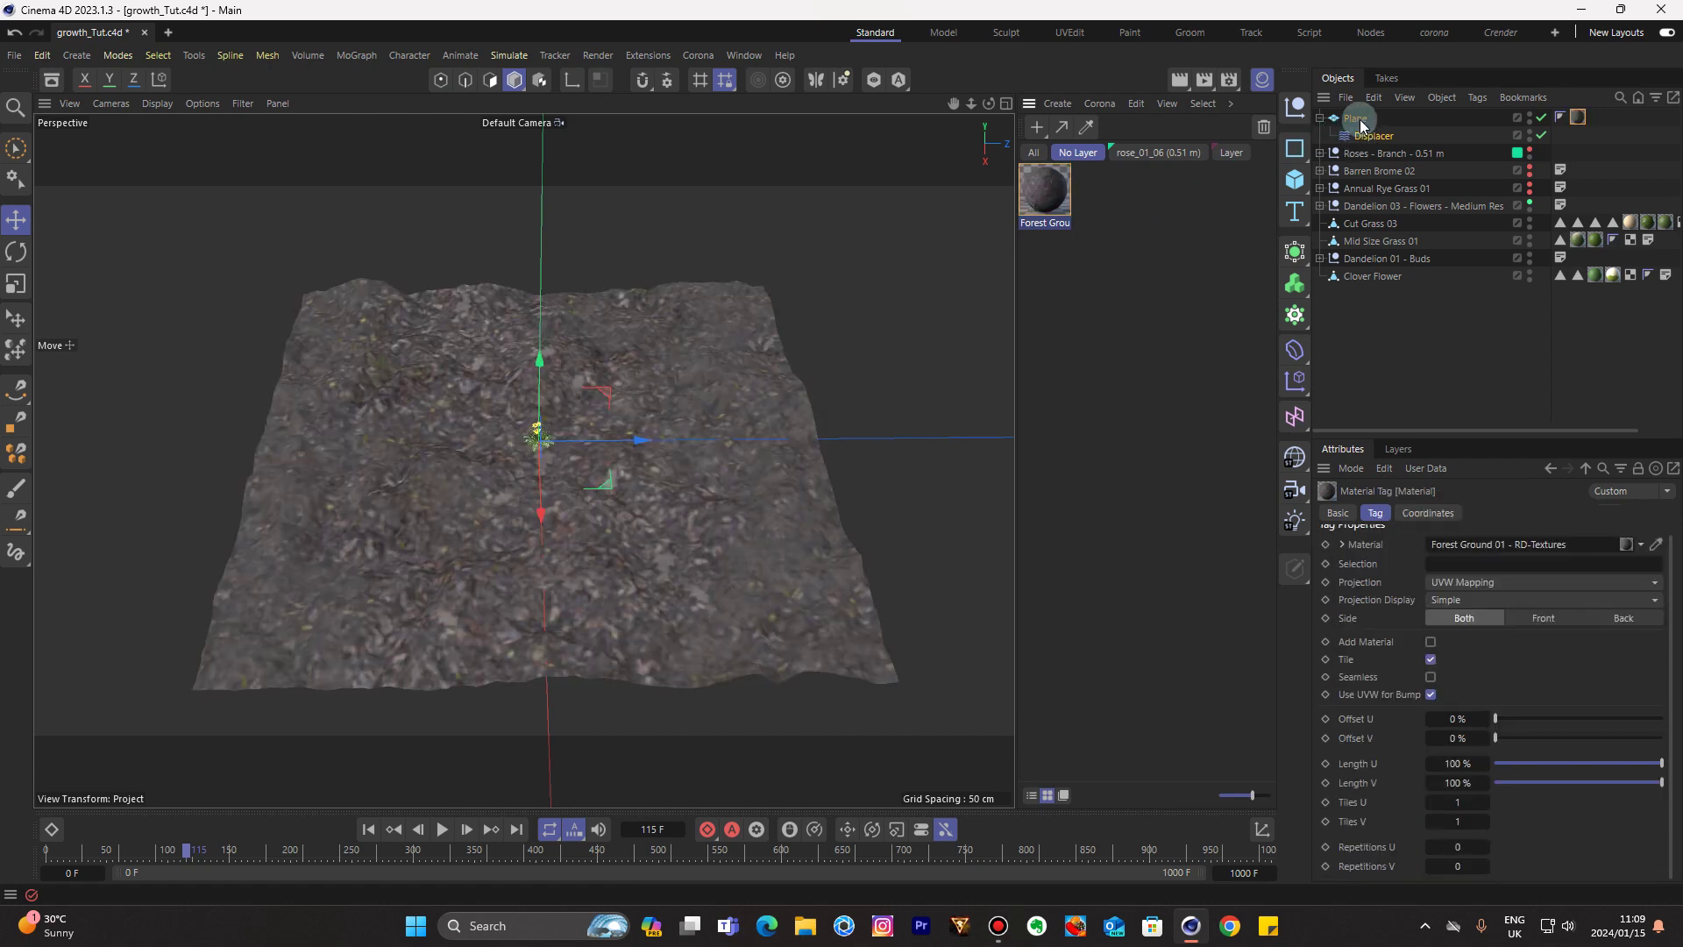
{"action": "left_click", "coordinate": [1260, 82]}
{"action": "left_click_drag", "start_coordinate": [653, 459], "coordinate": [653, 459], "text": "alt"}
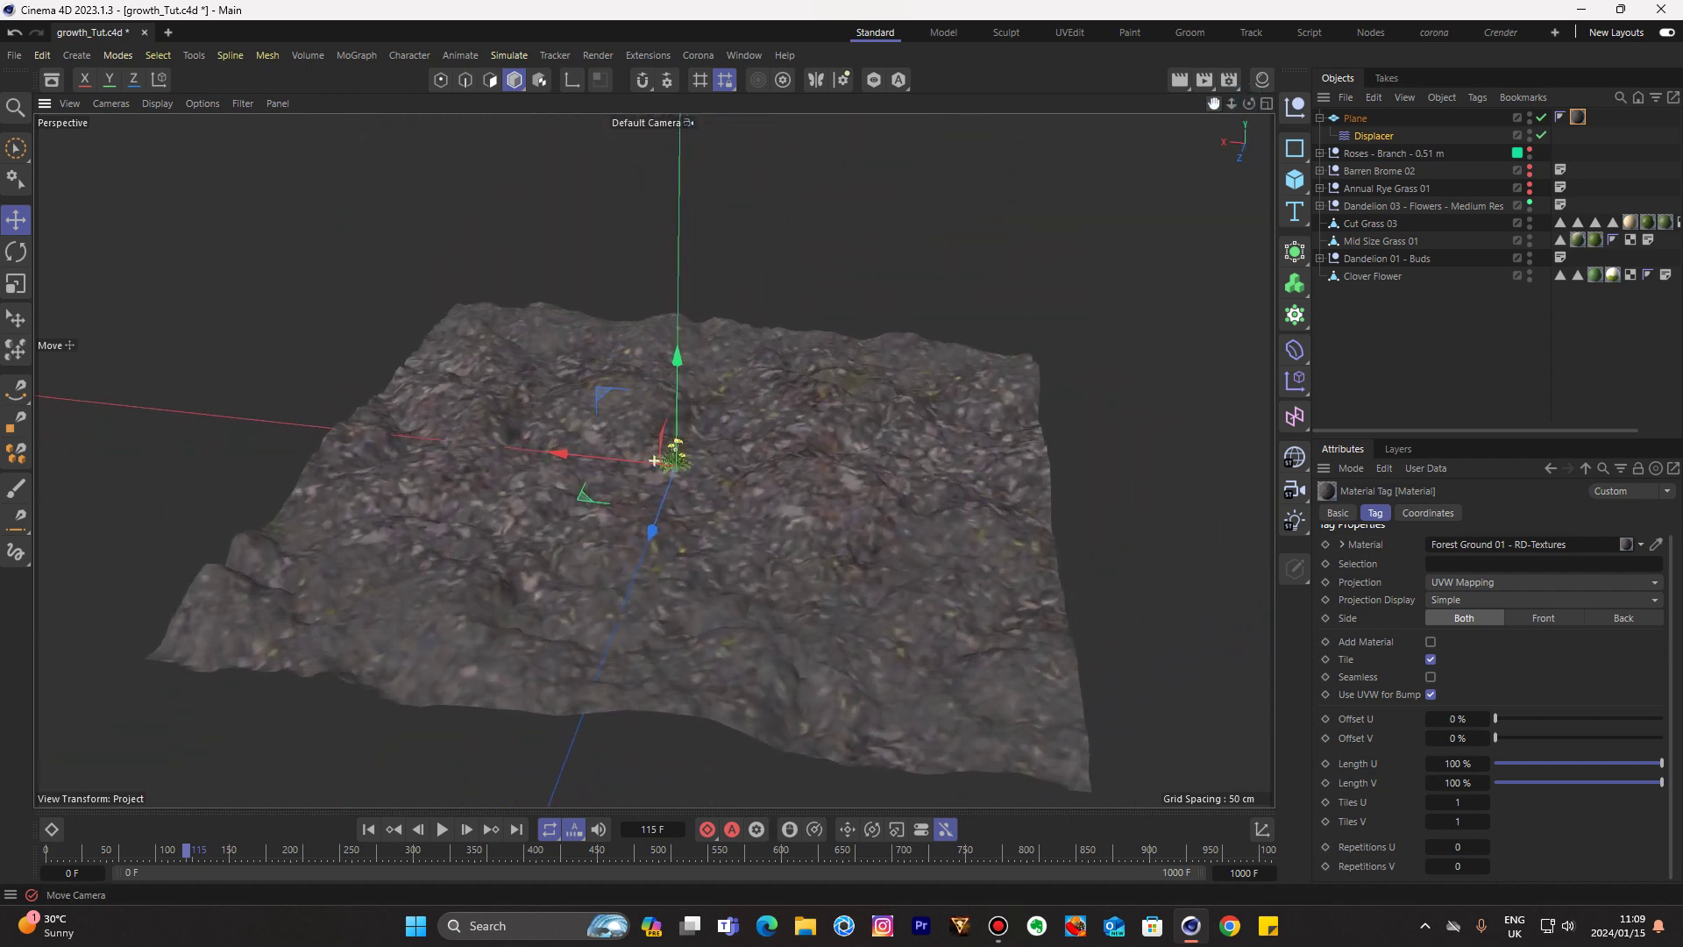
{"action": "left_click_drag", "start_coordinate": [1217, 102], "coordinate": [1267, 106]}
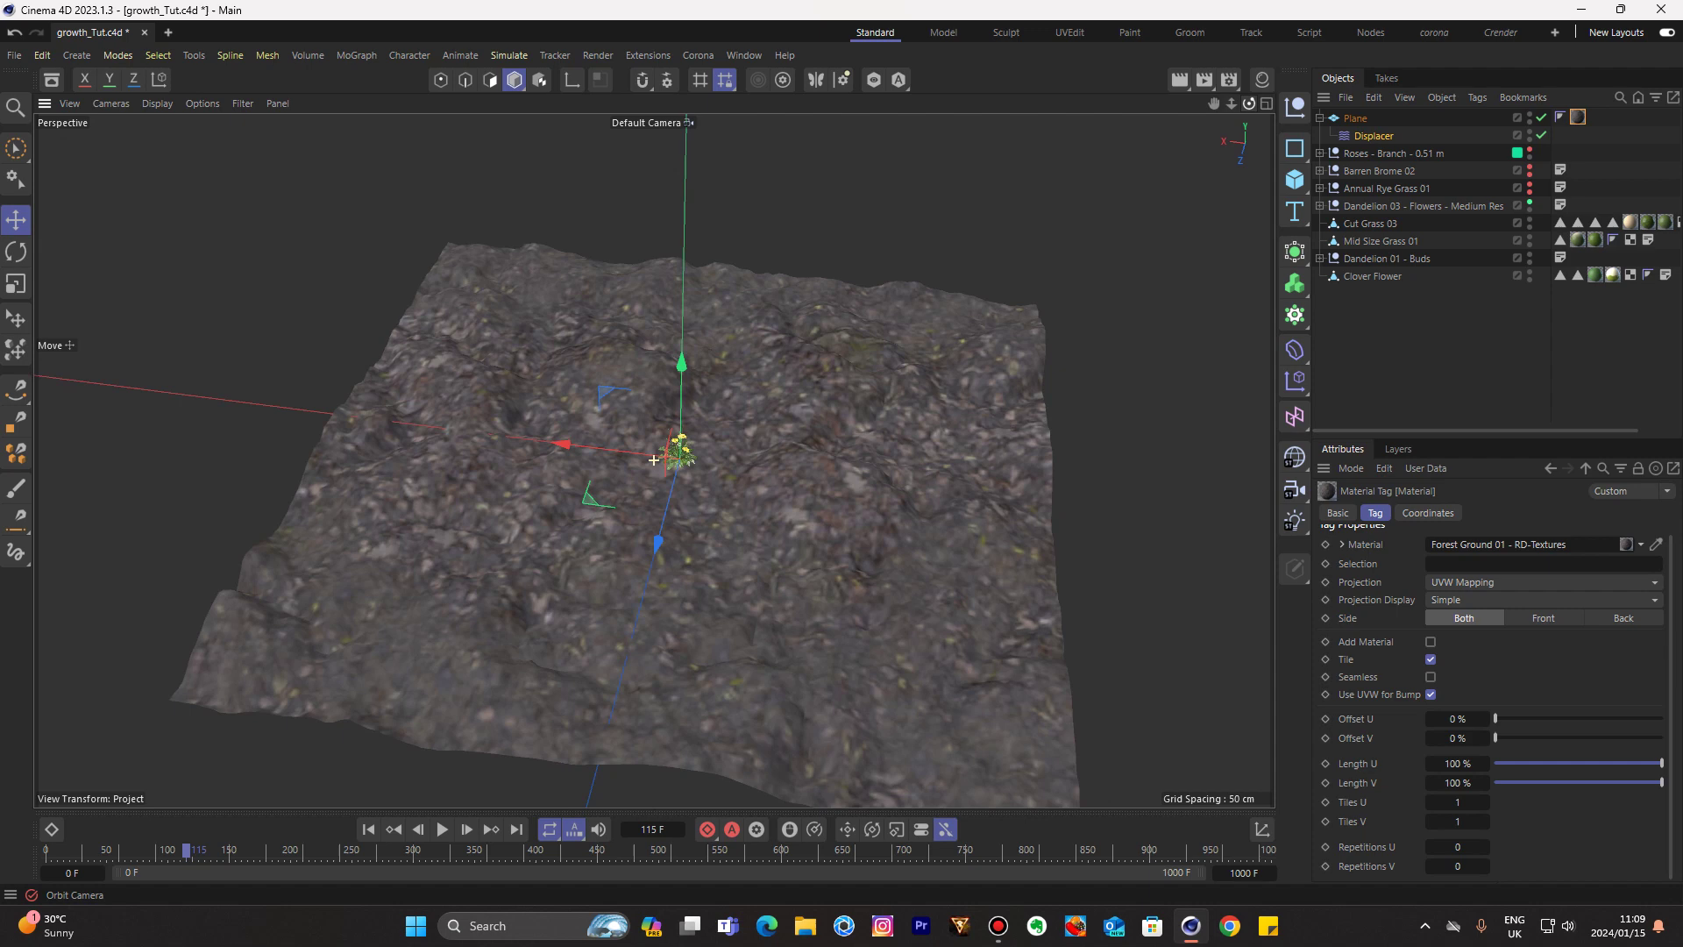
{"action": "left_click", "coordinate": [1321, 118]}
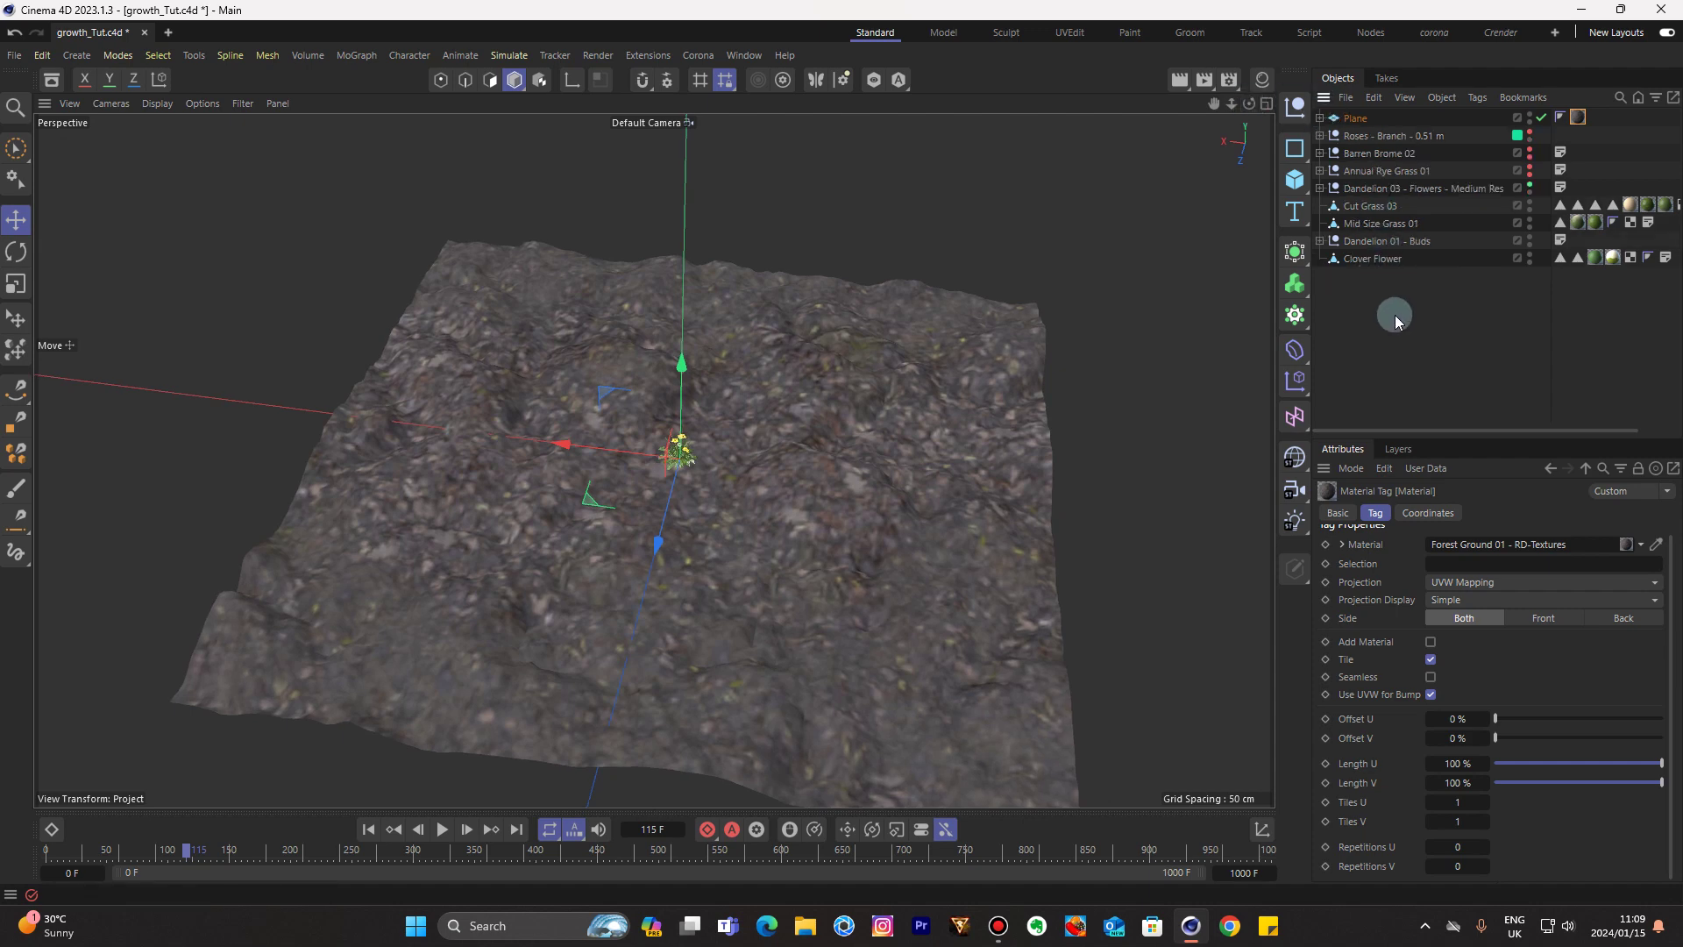
Place all eight plant models inside a new Cloner
{"action": "left_click_drag", "start_coordinate": [1396, 313], "coordinate": [1307, 128]}
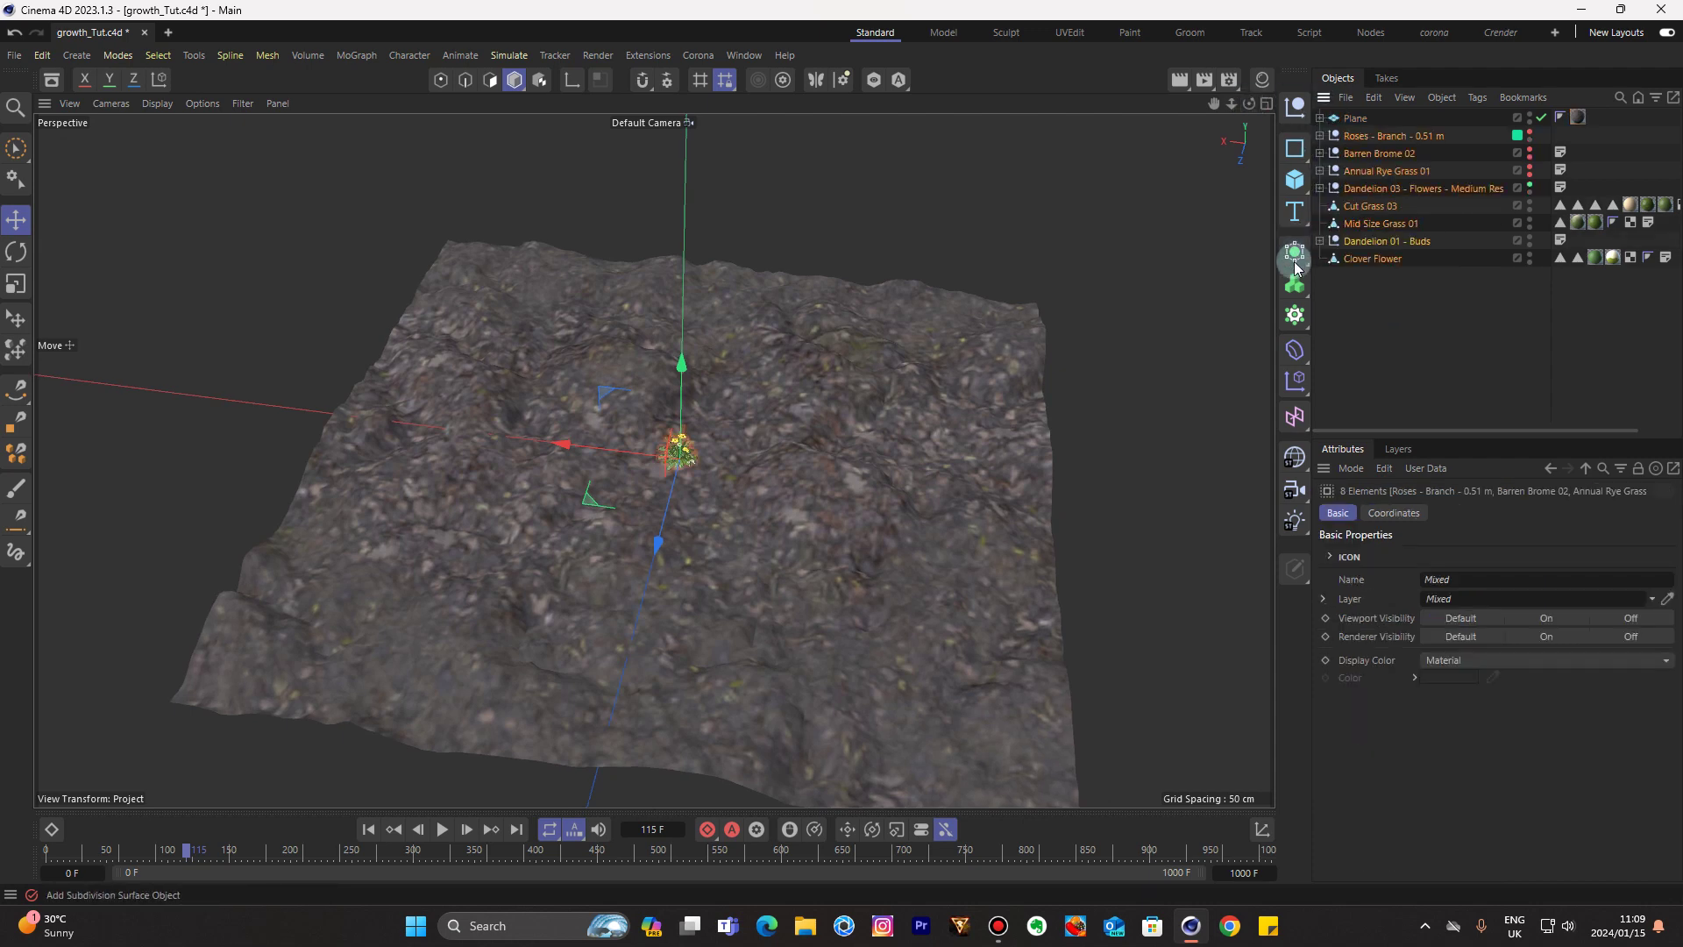
{"action": "left_click", "coordinate": [1294, 283]}
{"action": "left_click_drag", "start_coordinate": [1394, 359], "coordinate": [1354, 123]}
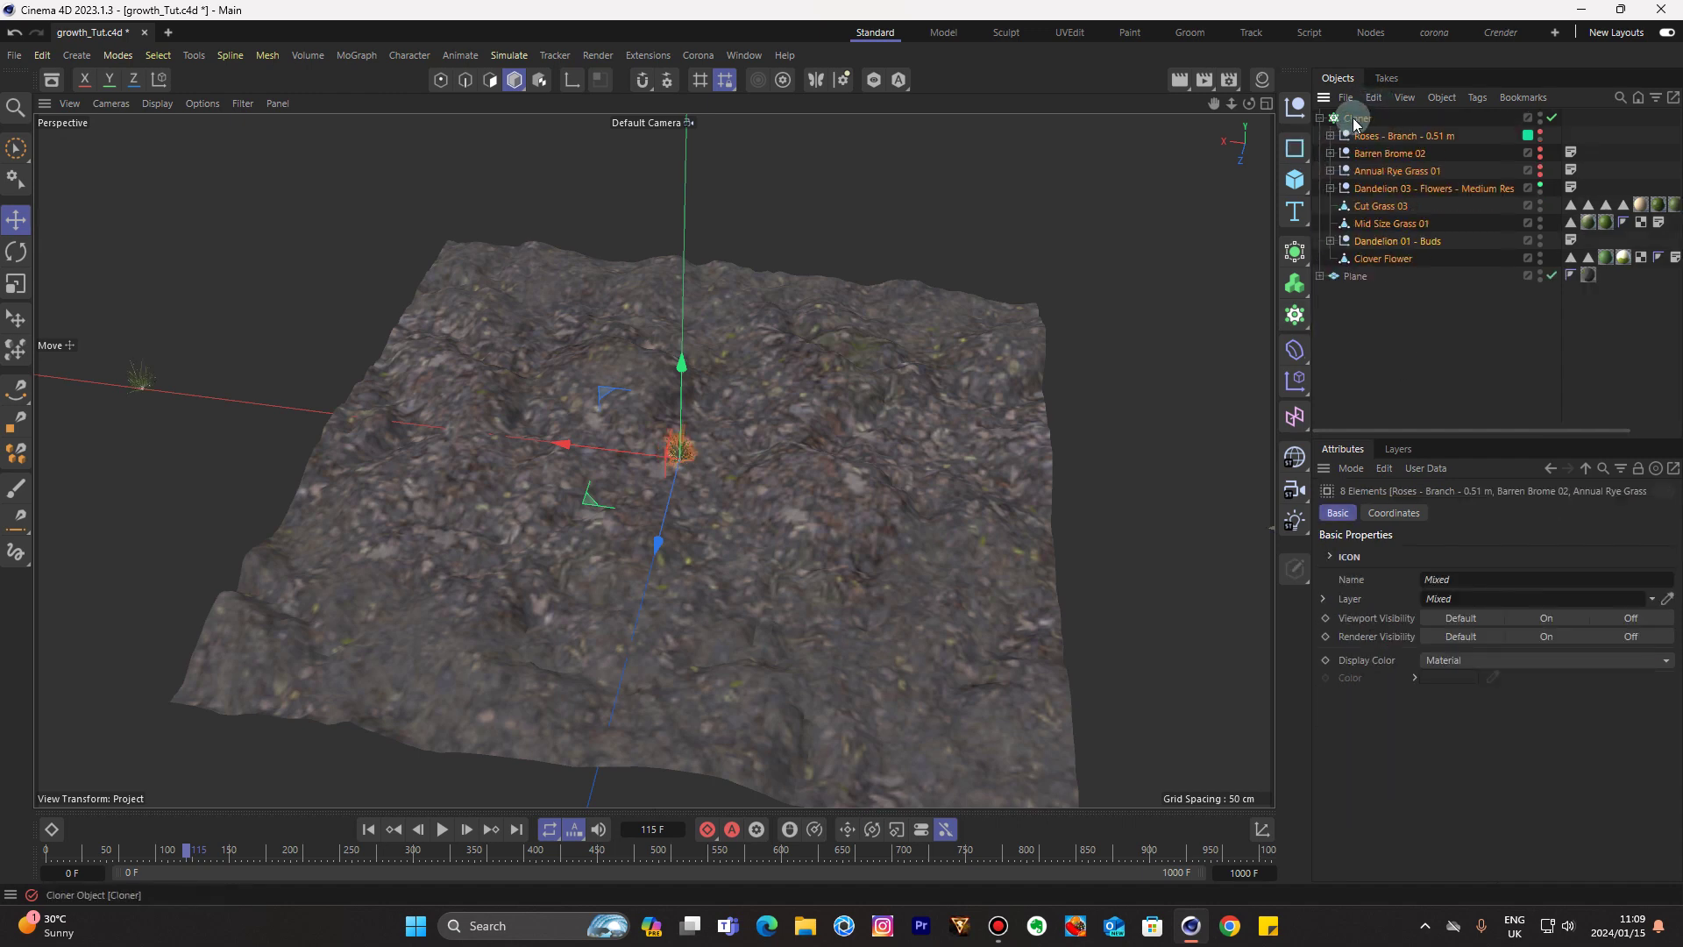
{"action": "left_click", "coordinate": [1319, 117]}
{"action": "left_click", "coordinate": [1350, 120]}
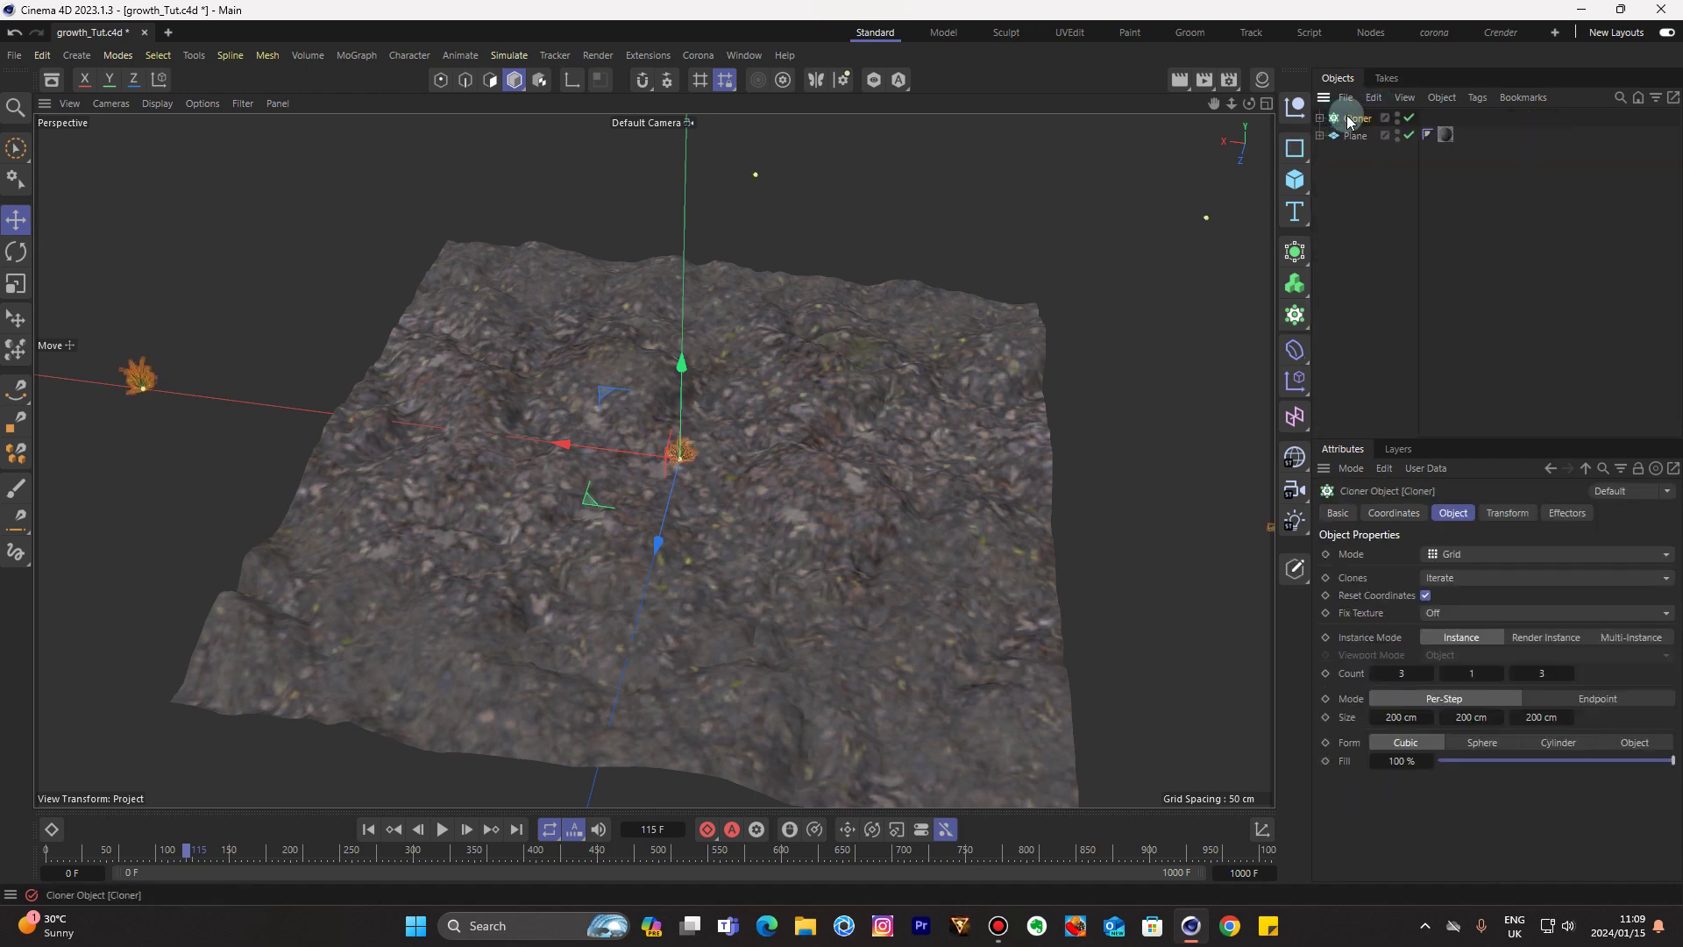
Set the Cloner to Object mode on the Plane, with Align Clone turned off
{"action": "left_click", "coordinate": [1458, 554]}
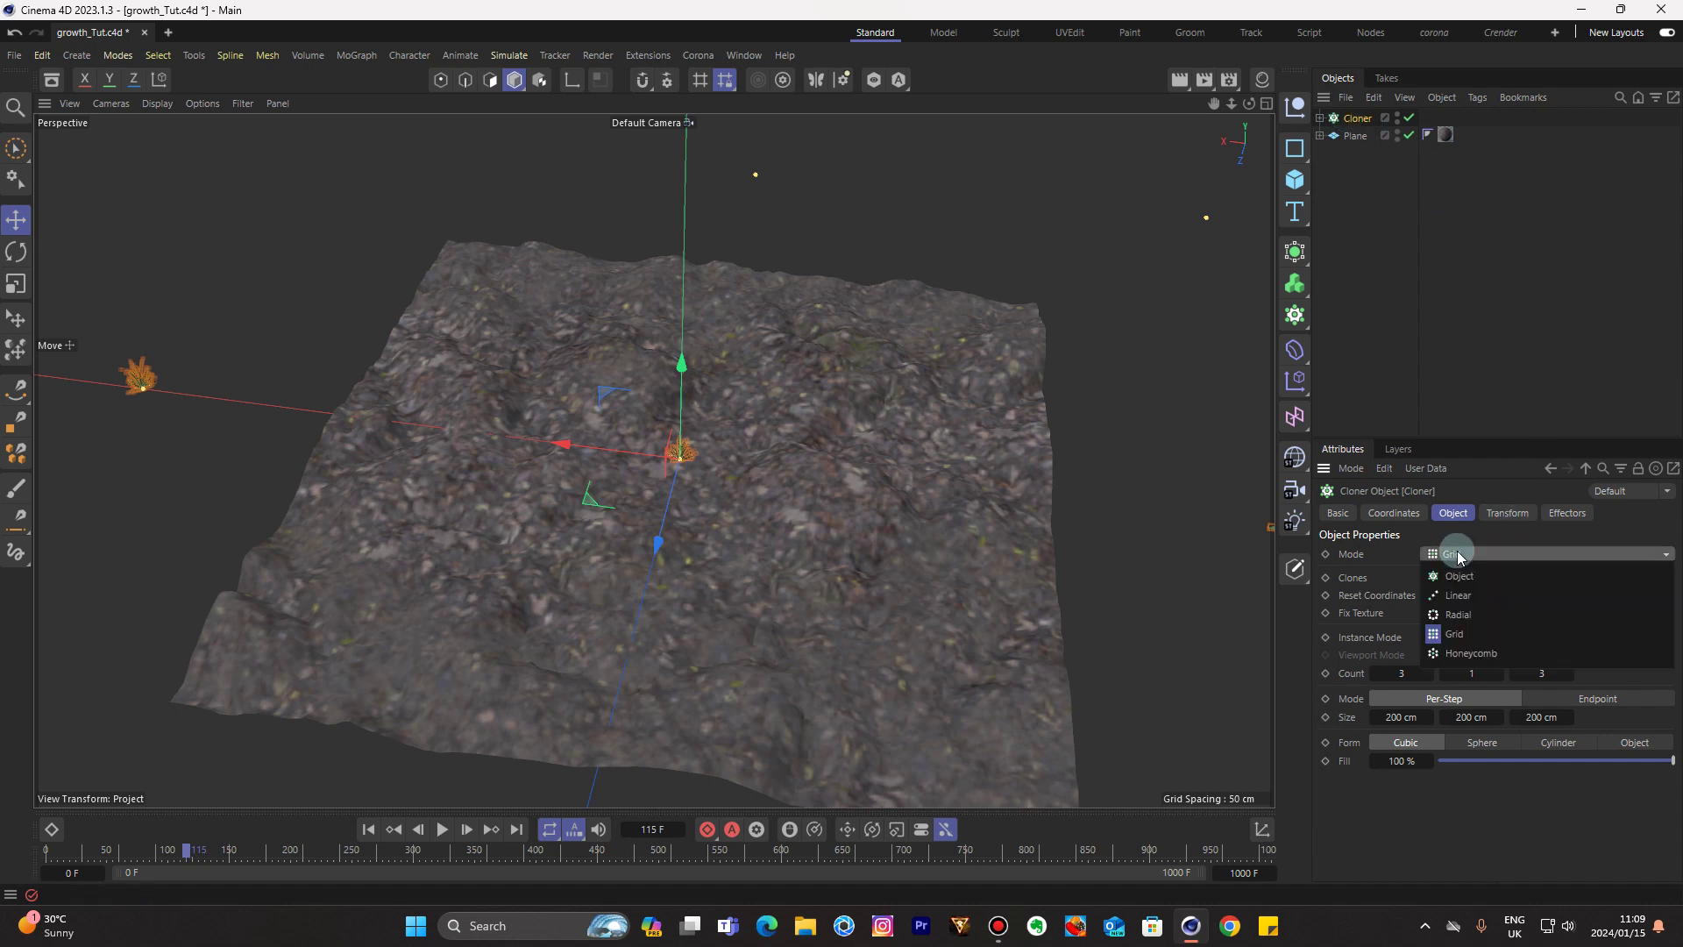
{"action": "left_click", "coordinate": [1460, 577]}
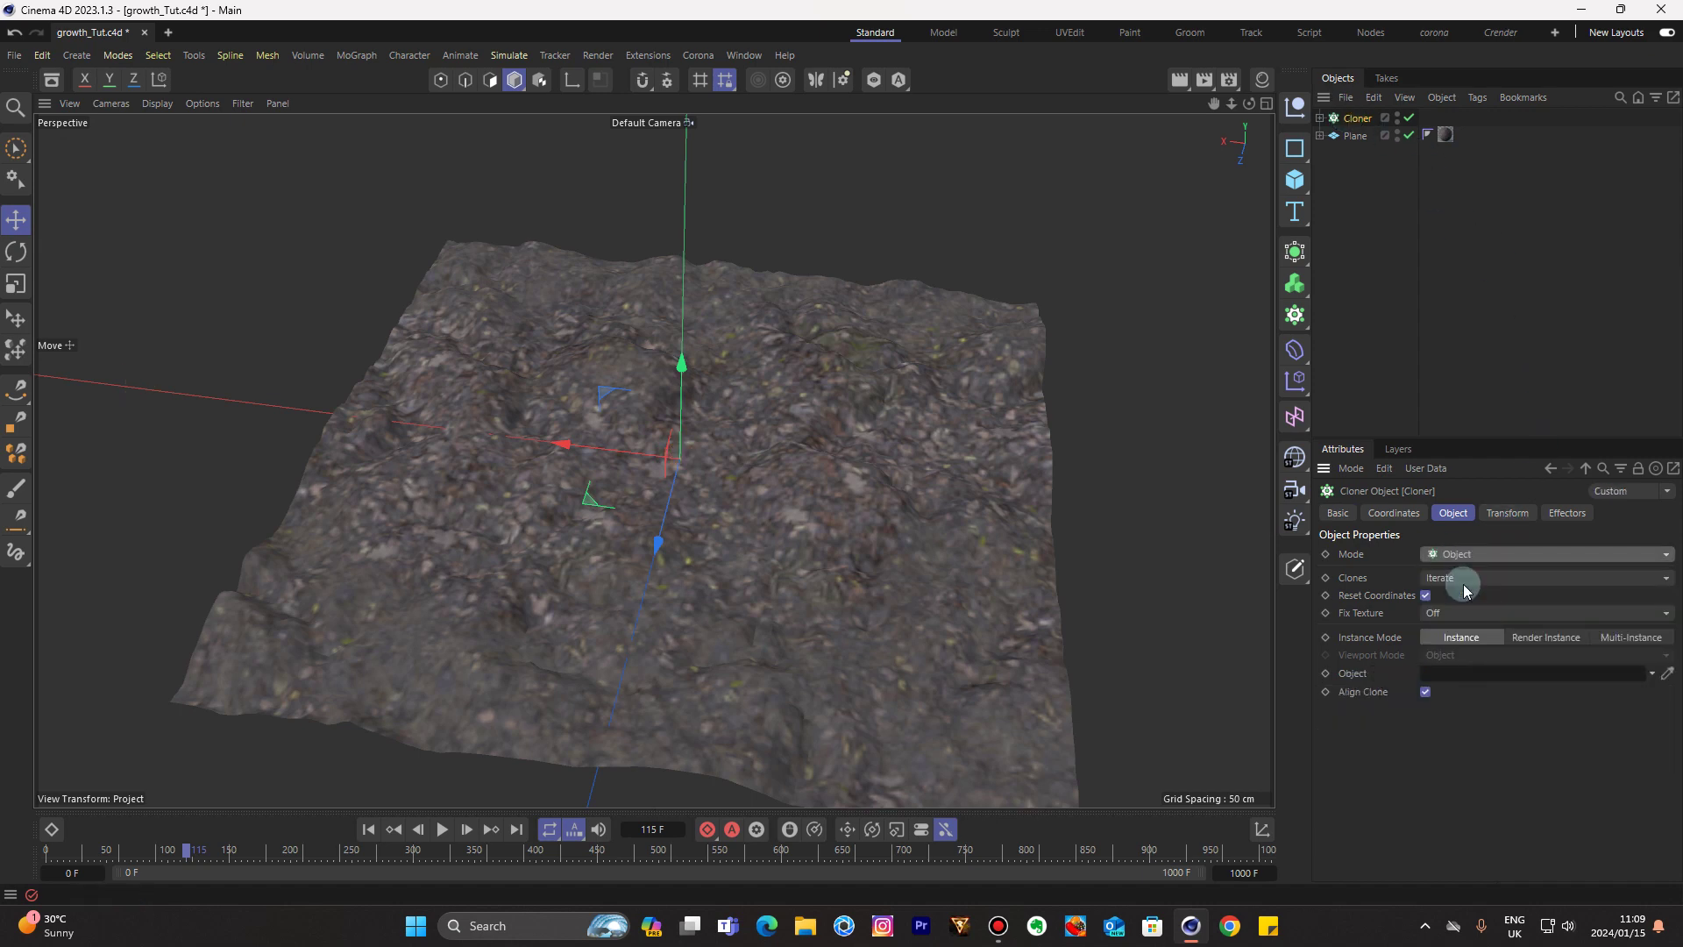
{"action": "left_click_drag", "start_coordinate": [1366, 133], "coordinate": [1460, 679]}
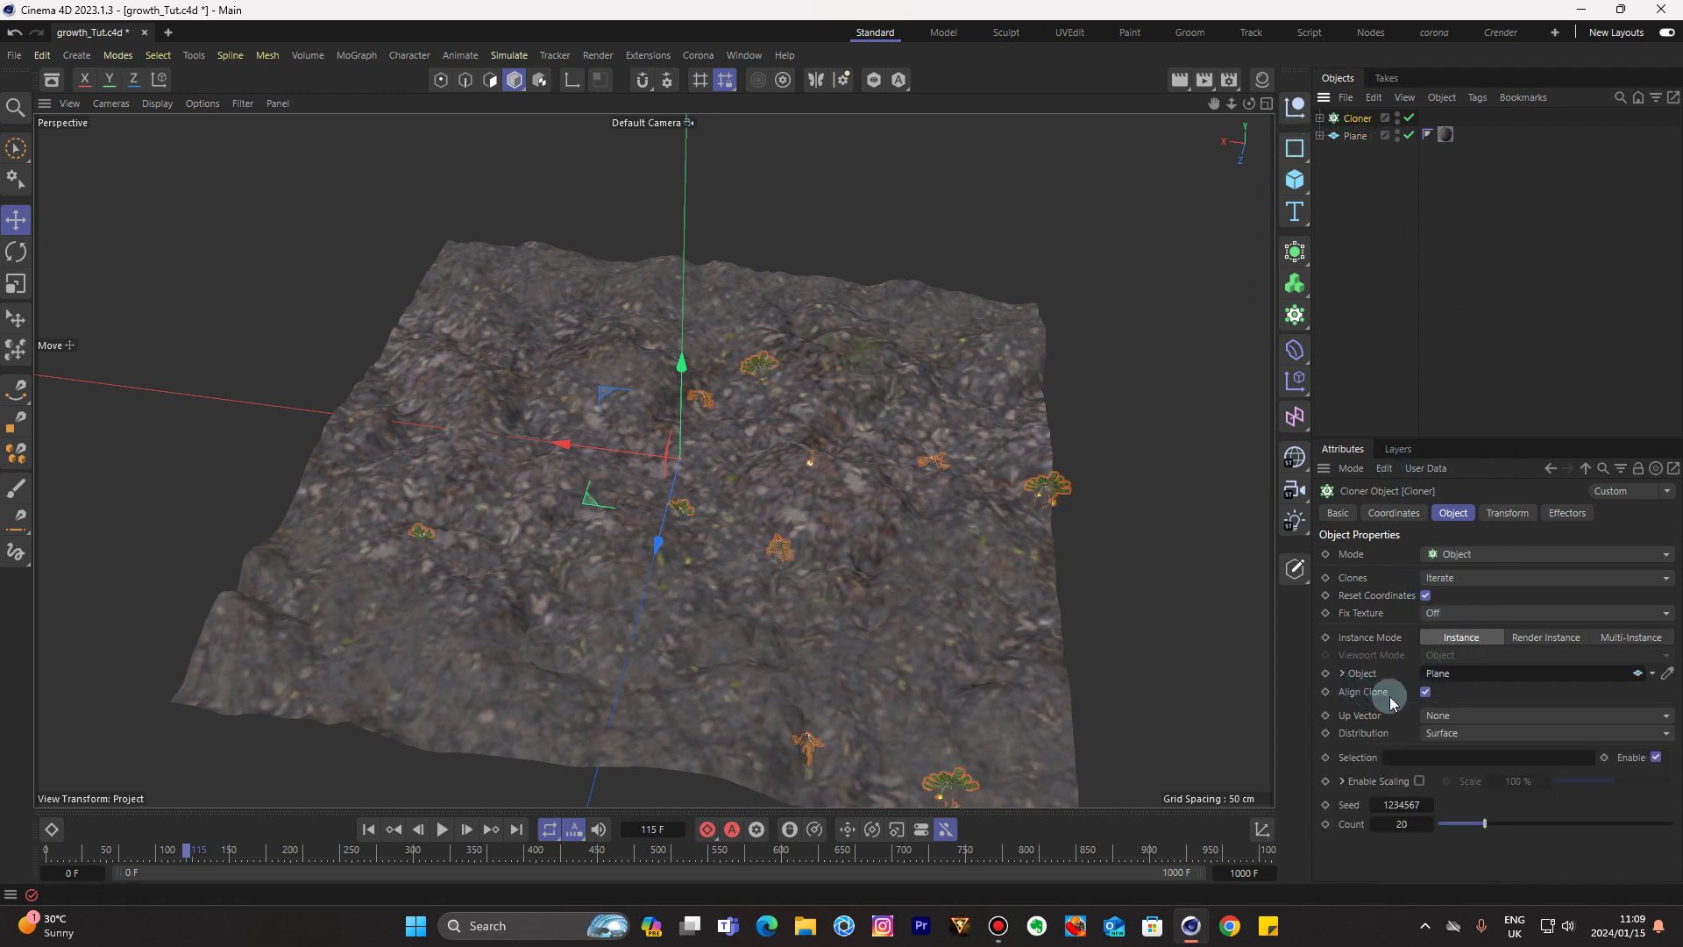
{"action": "left_click", "coordinate": [1425, 693]}
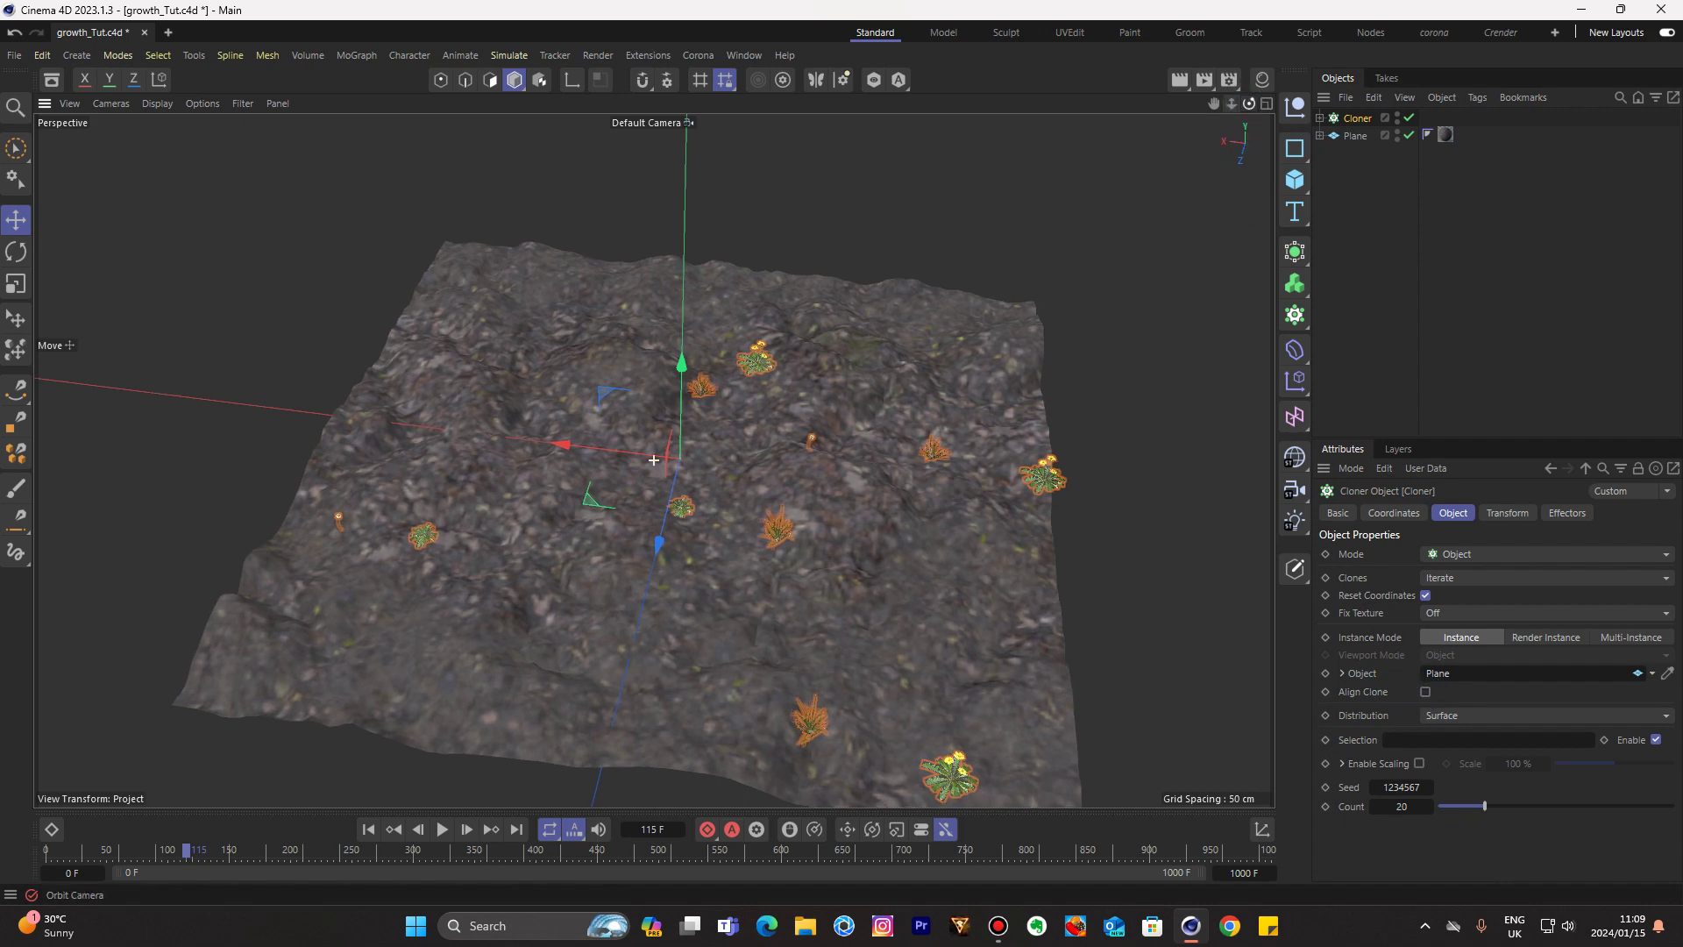
{"action": "left_click_drag", "start_coordinate": [1249, 104], "coordinate": [653, 459]}
{"action": "scroll", "coordinate": [786, 484], "scroll_direction": "up", "scroll_amount": 3}
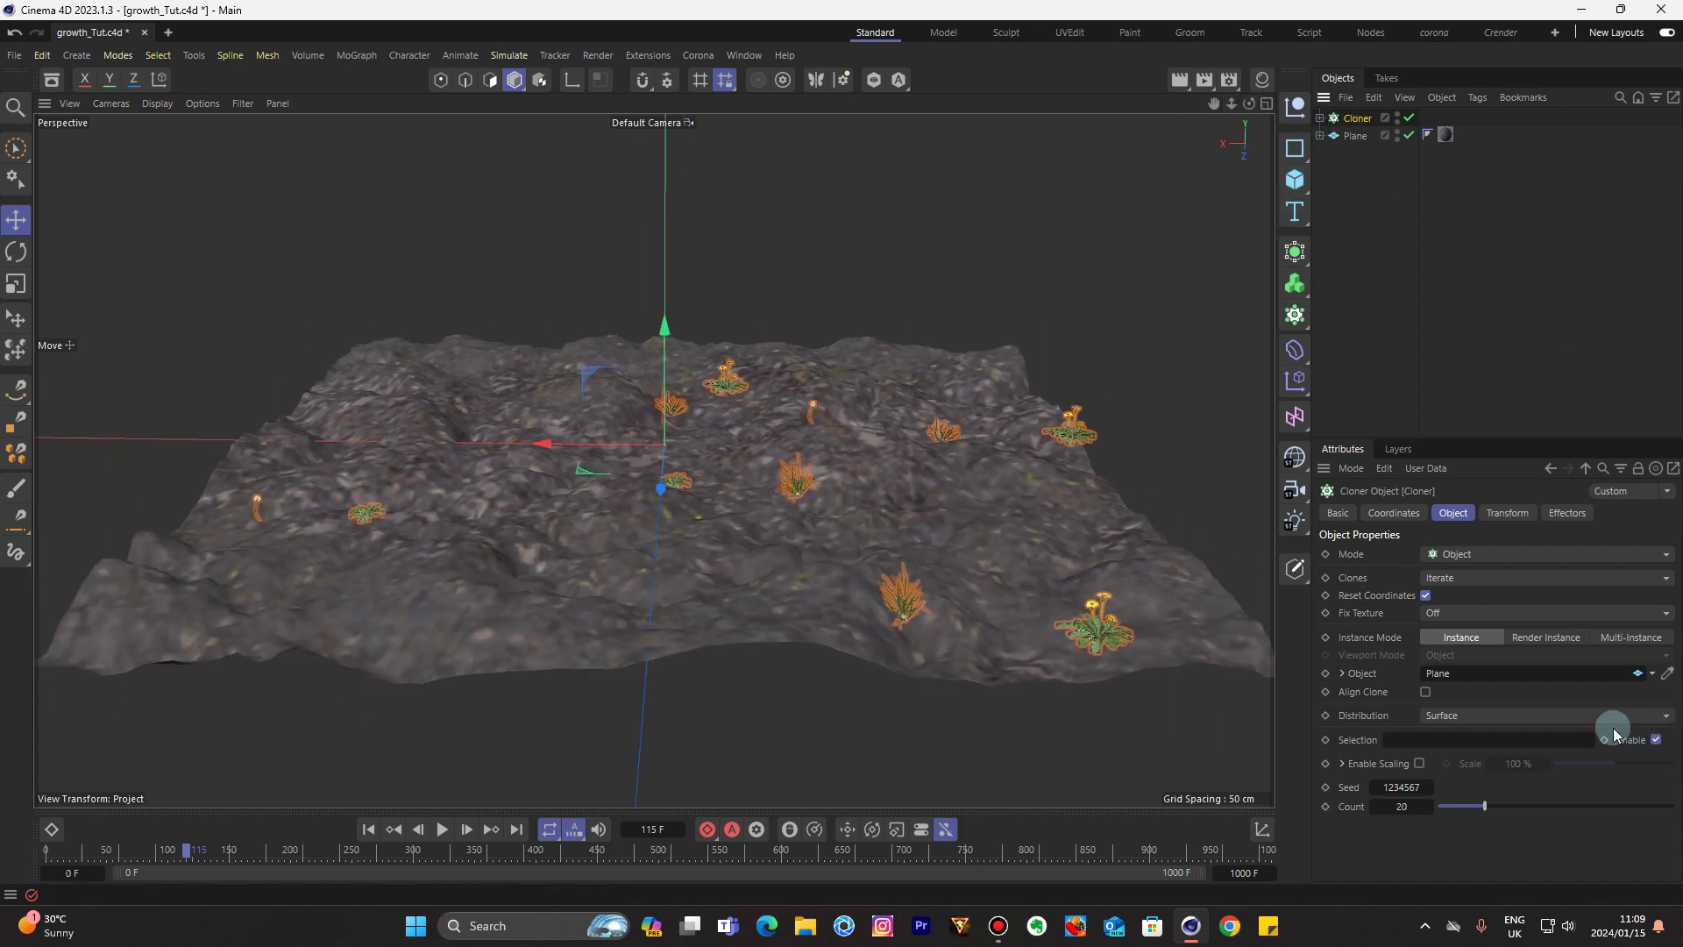
Switch the Cloner to Multi-Instance mode with a count of 1000 clones
{"action": "left_click", "coordinate": [1627, 643]}
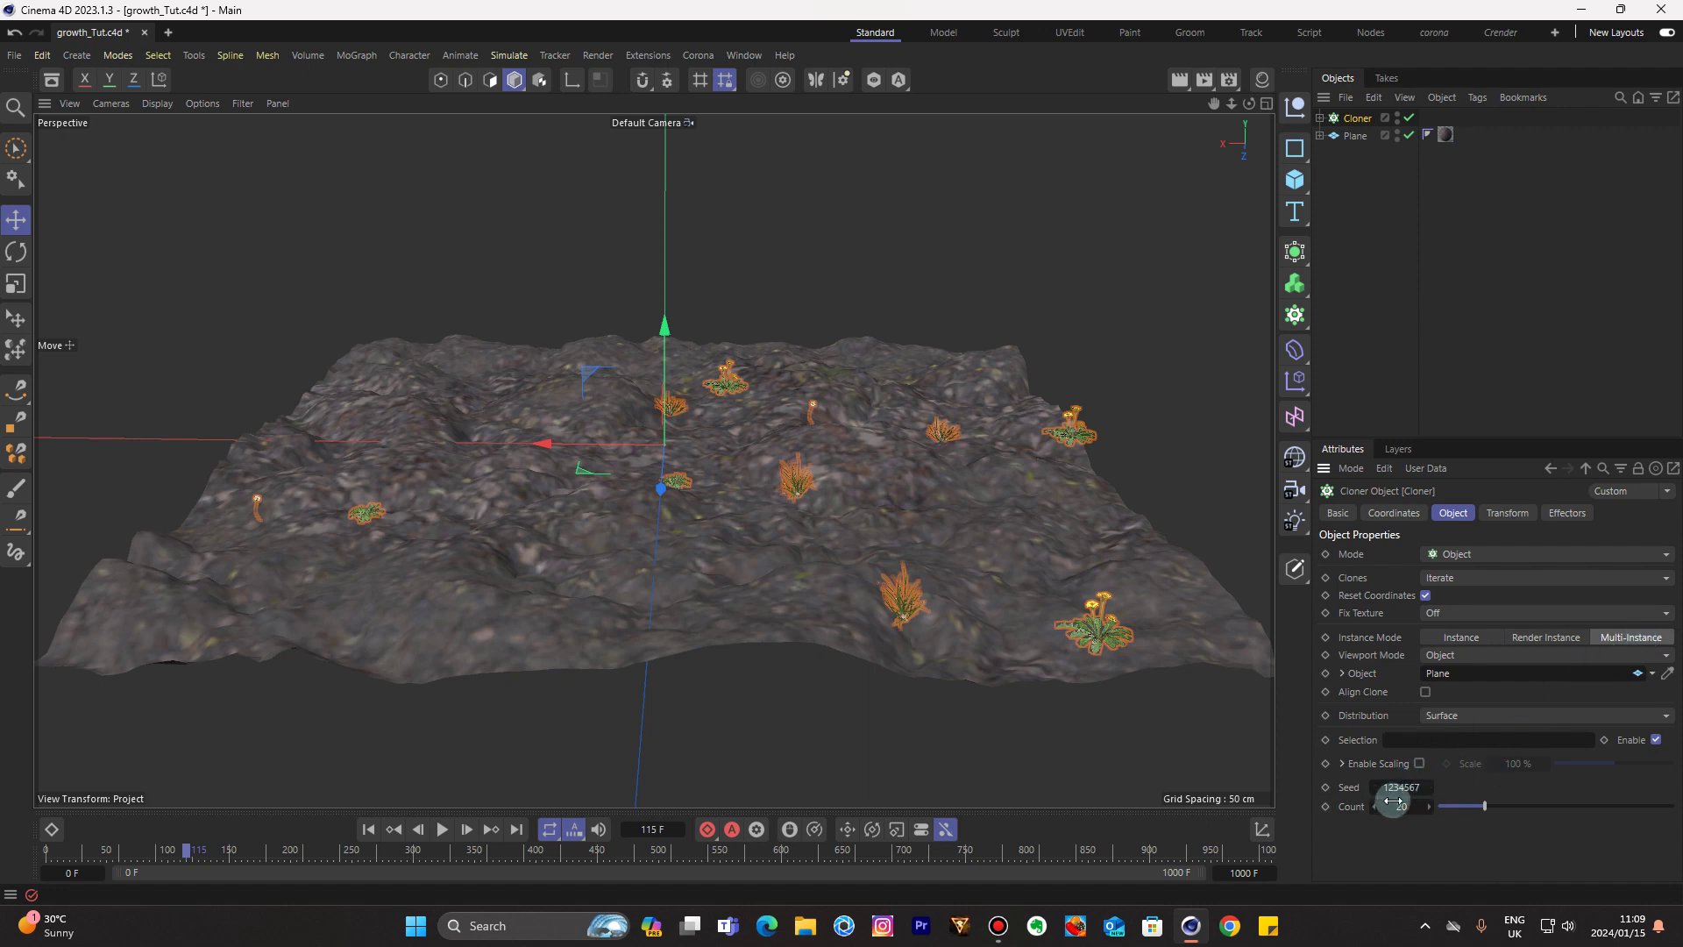
{"action": "type", "text": "1000"}
{"action": "key", "text": "Return"}
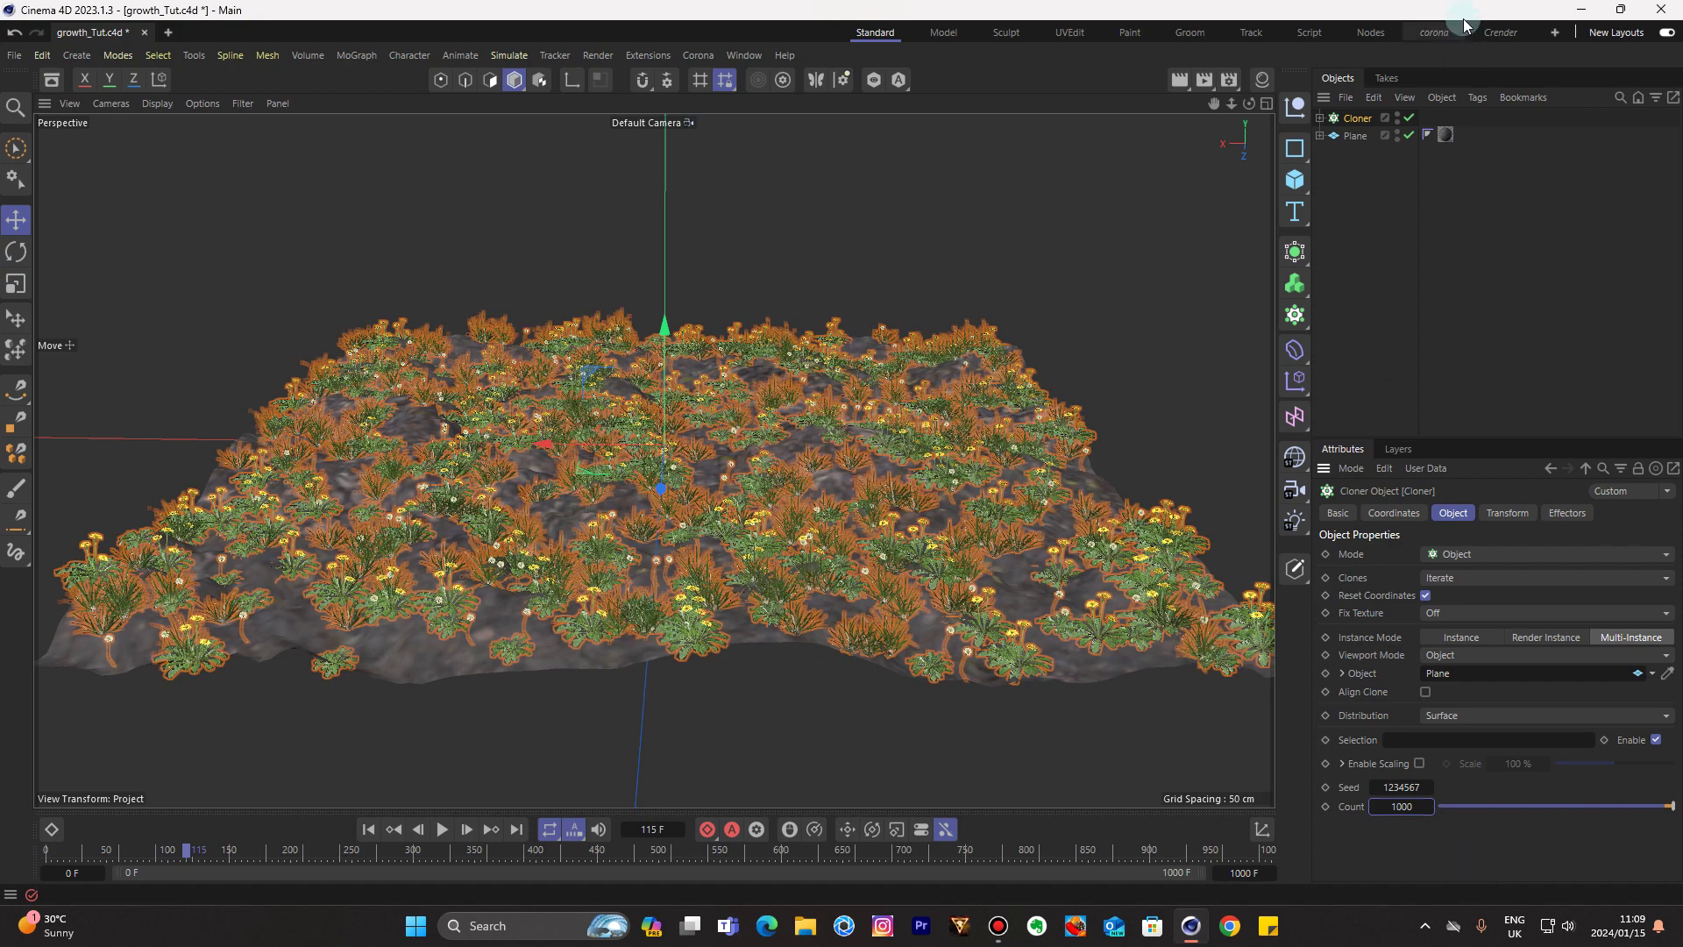
{"action": "left_click_drag", "start_coordinate": [1232, 103], "coordinate": [1138, 255]}
{"action": "left_click", "coordinate": [838, 419]}
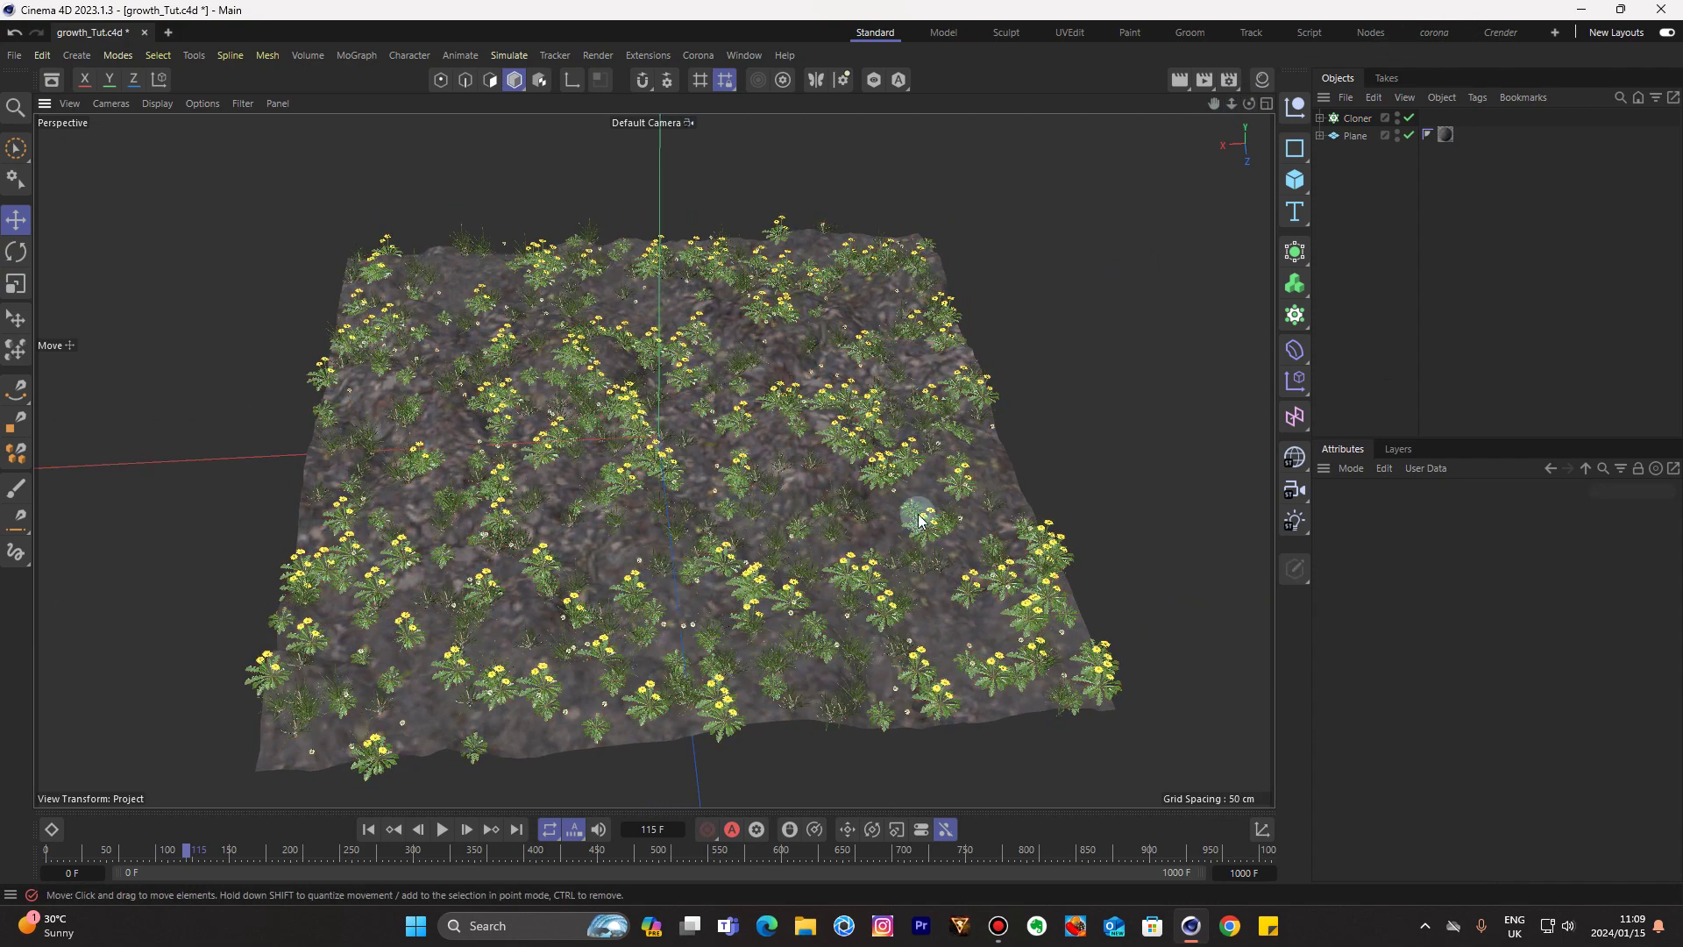
{"action": "left_click", "coordinate": [1357, 119]}
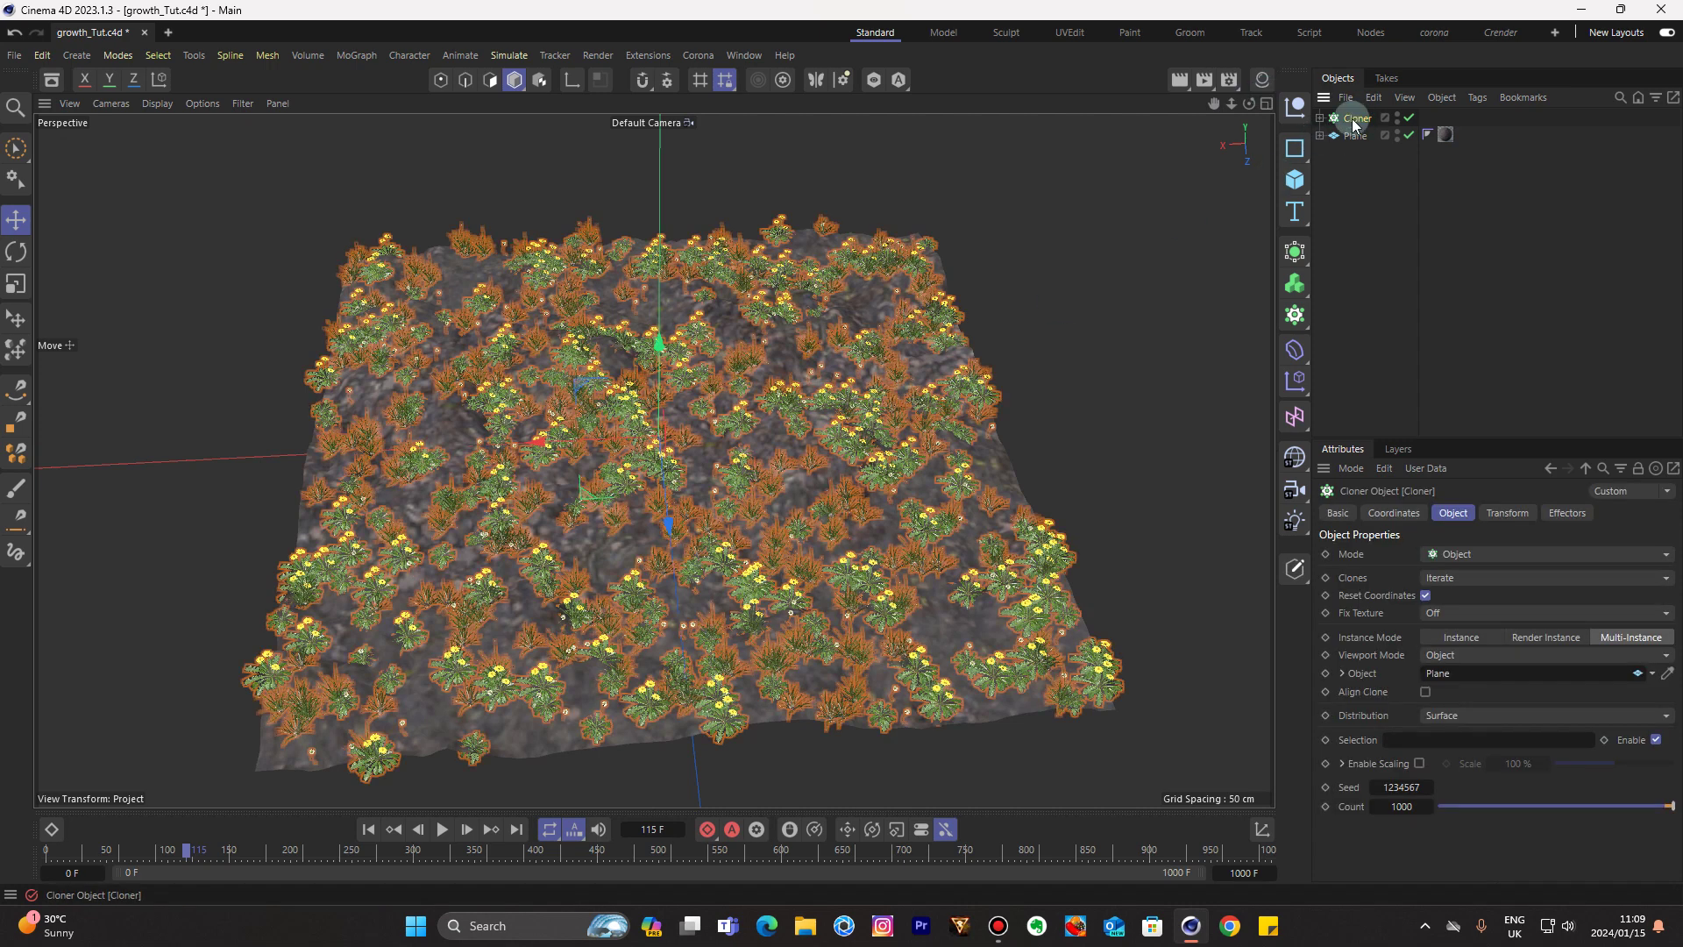
Add a Random effector to the Cloner
{"action": "left_click", "coordinate": [353, 55]}
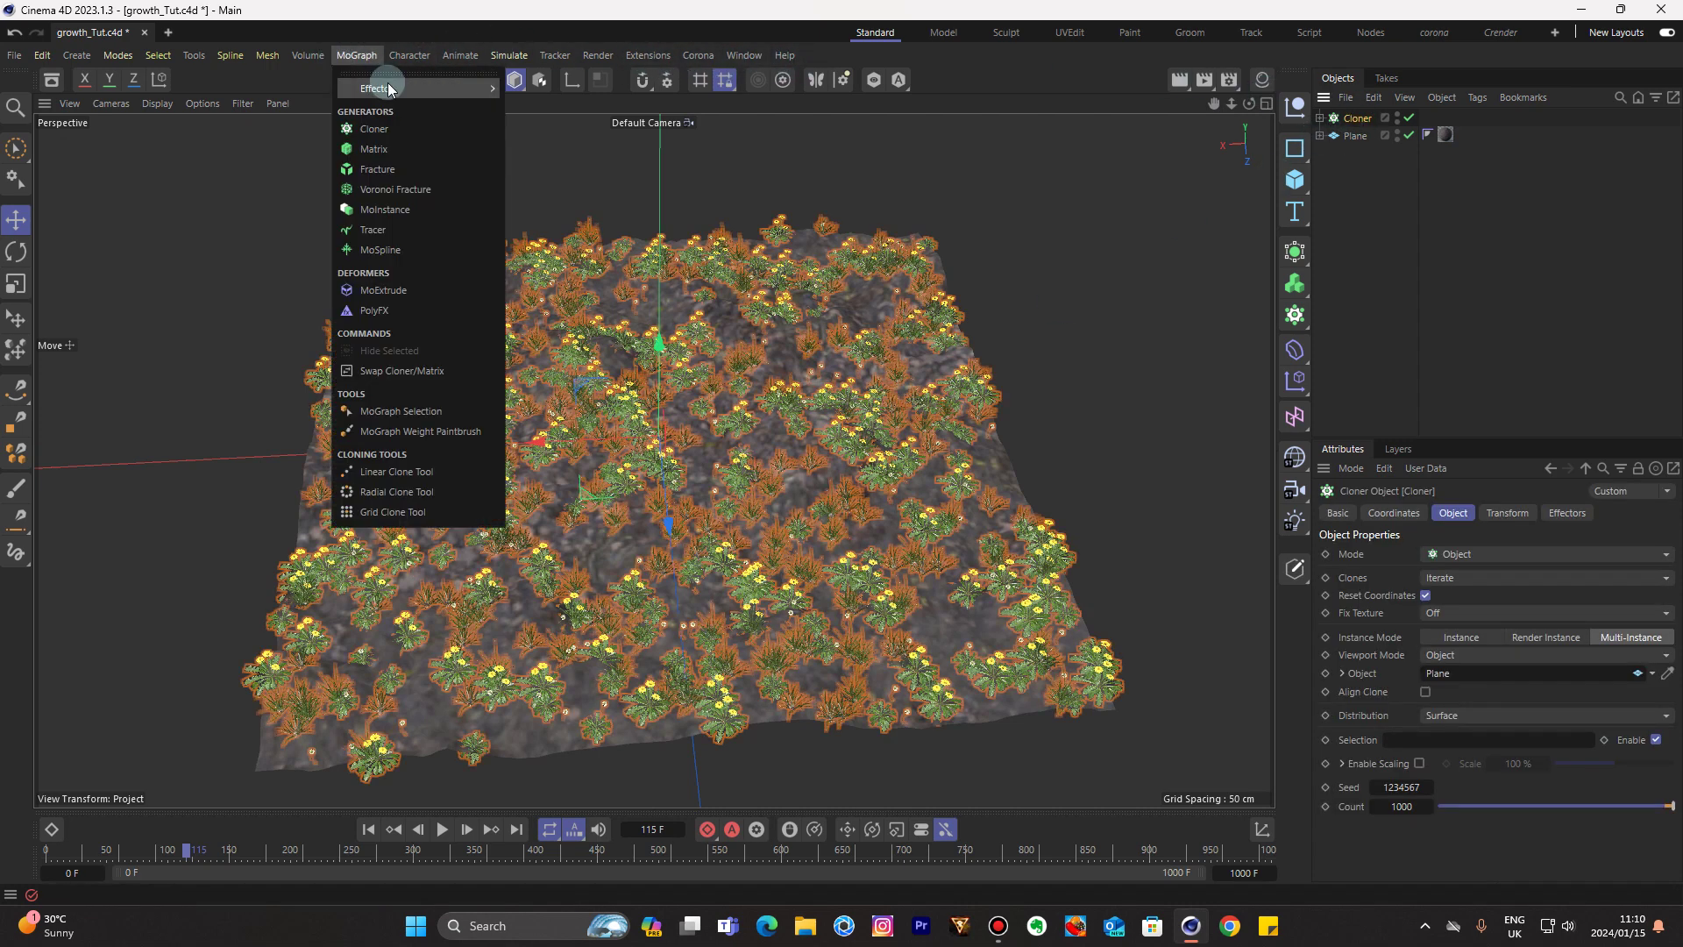
{"action": "mouse_move", "coordinate": [388, 86]}
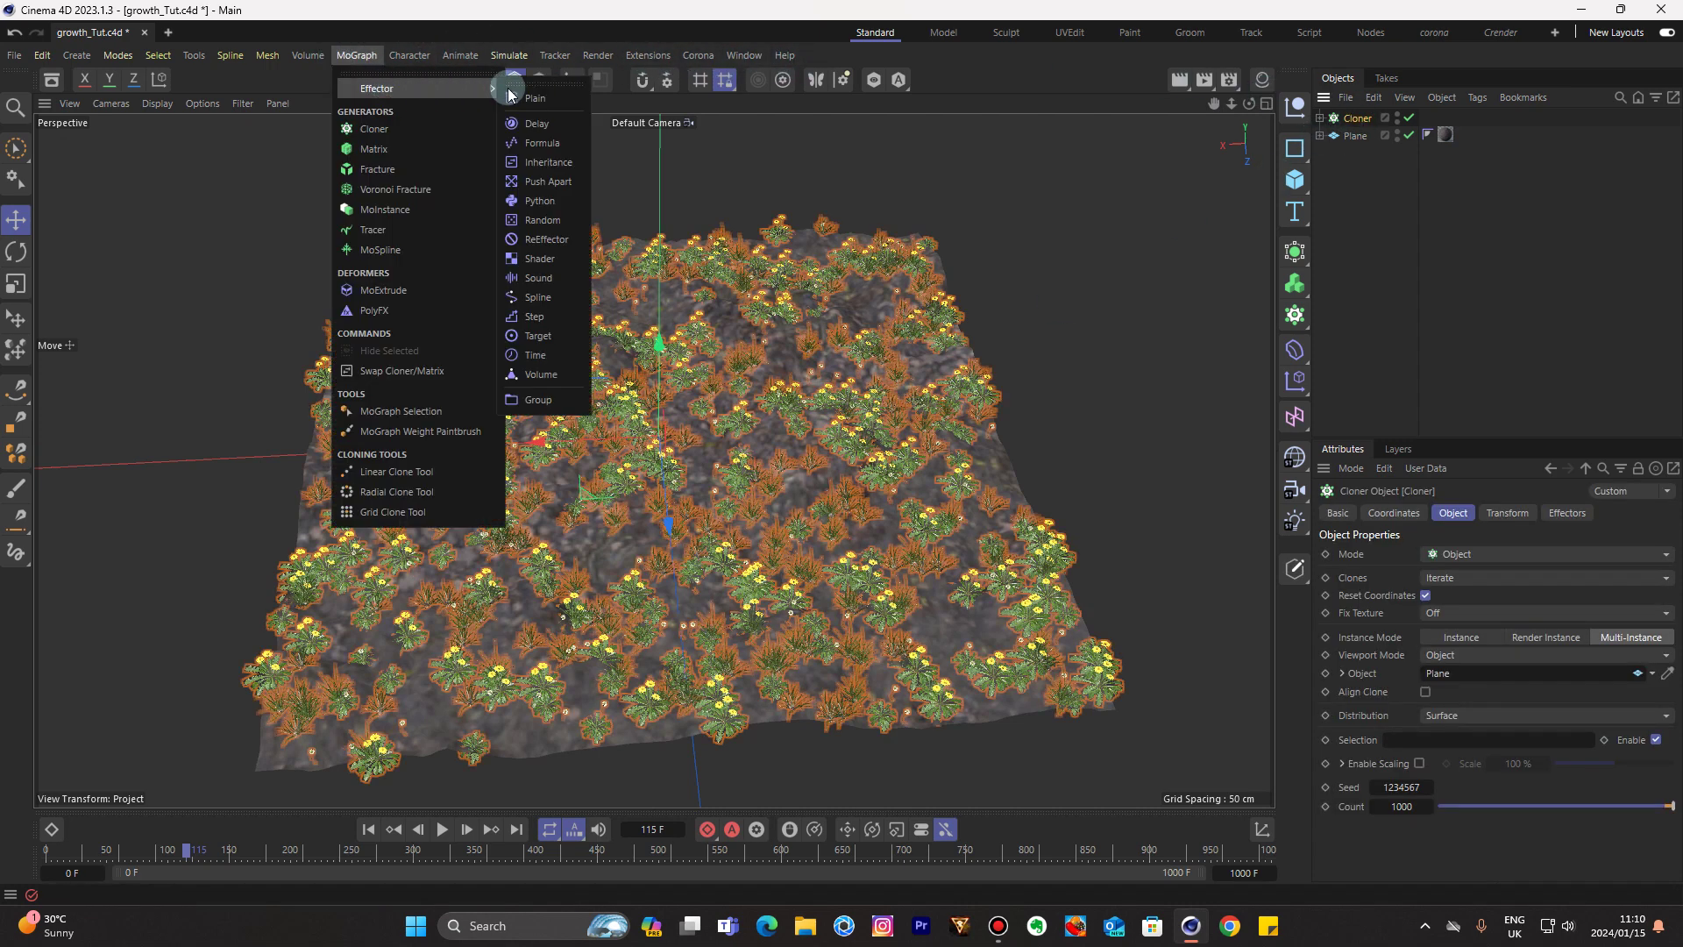
{"action": "left_click", "coordinate": [554, 221]}
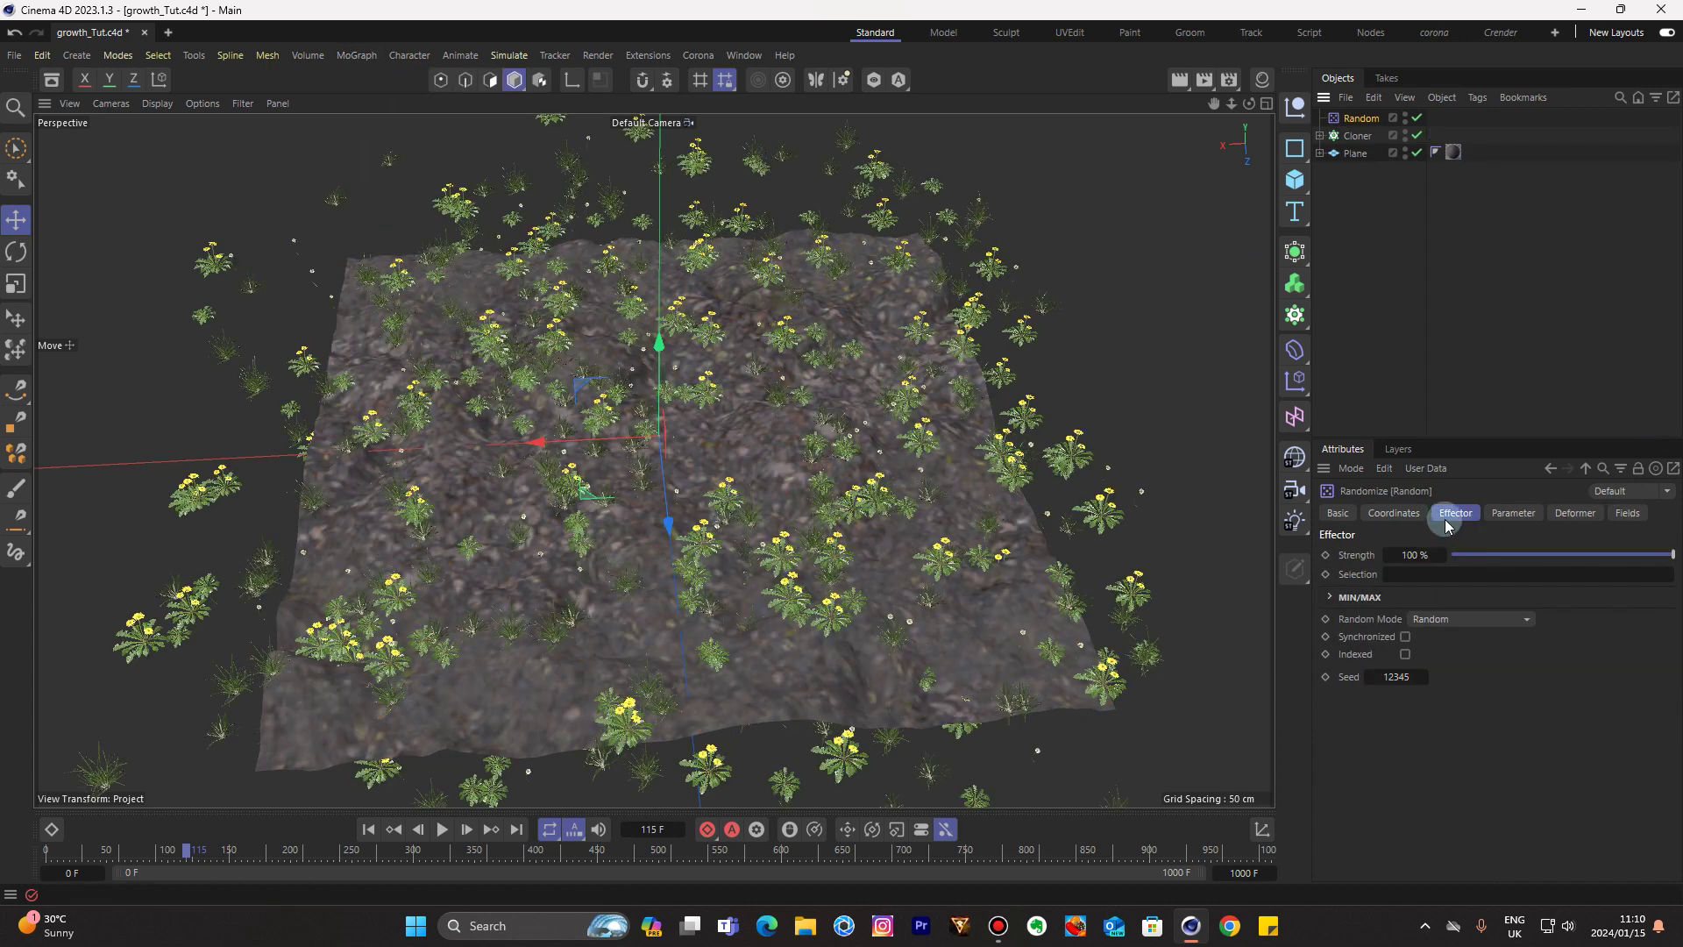
Disable random position and set random rotation to H 180°, P 35°, B 25°
{"action": "left_click", "coordinate": [1515, 514]}
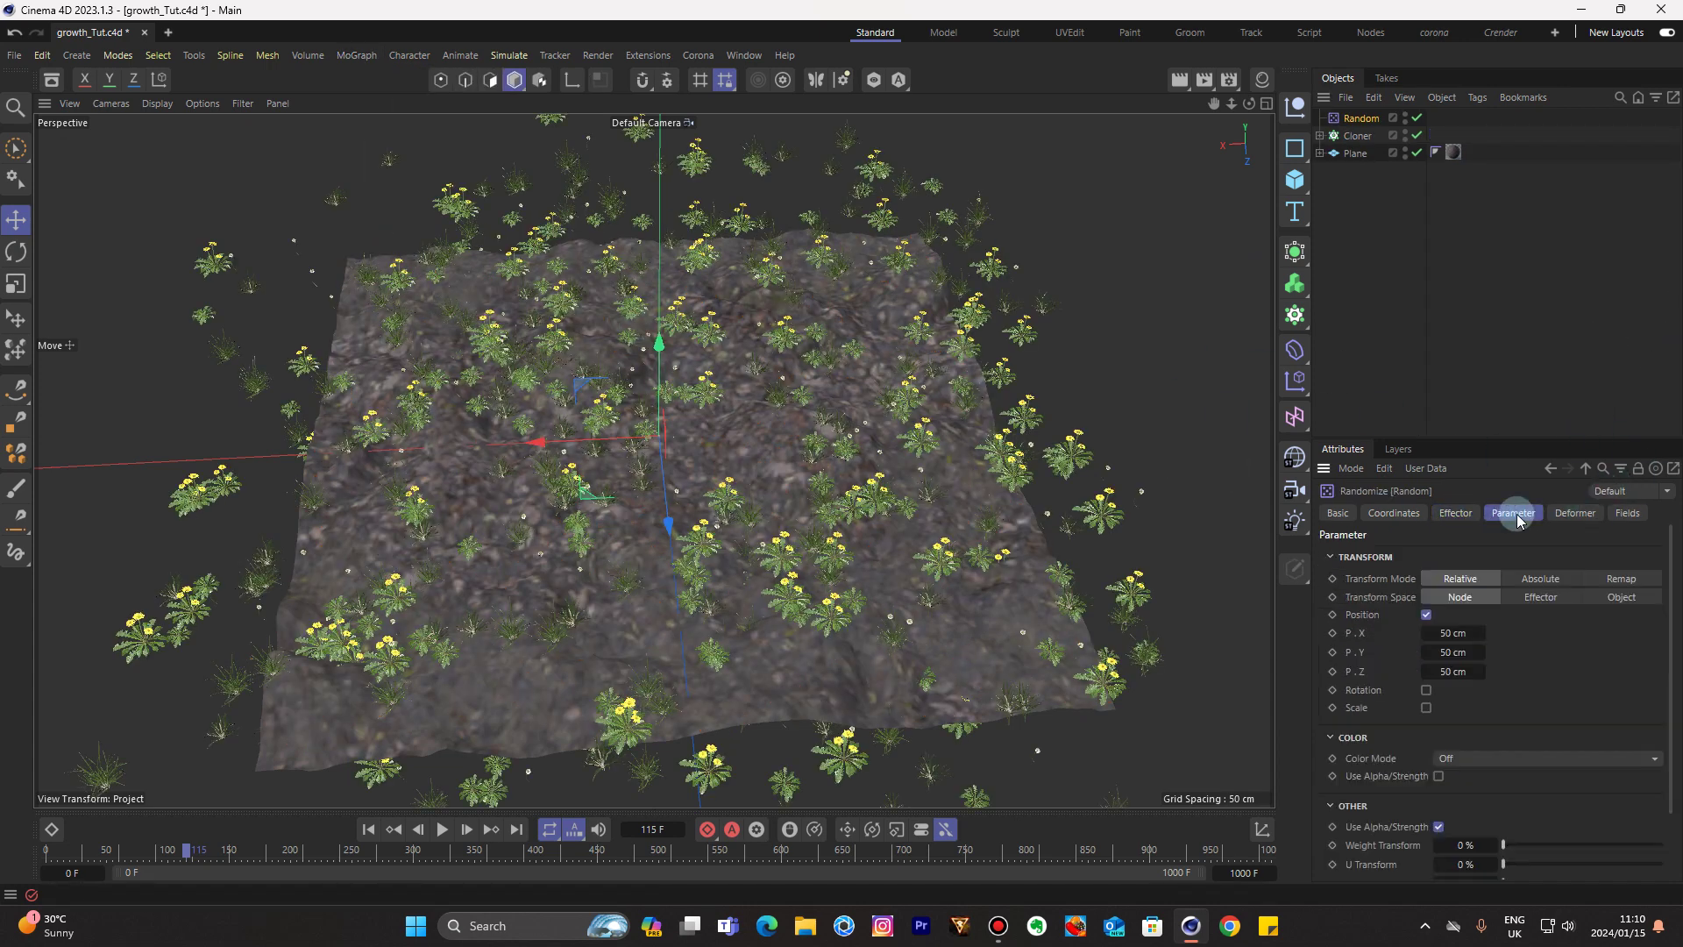
{"action": "left_click", "coordinate": [1427, 614]}
{"action": "left_click", "coordinate": [1426, 632]}
{"action": "left_click", "coordinate": [1443, 650]}
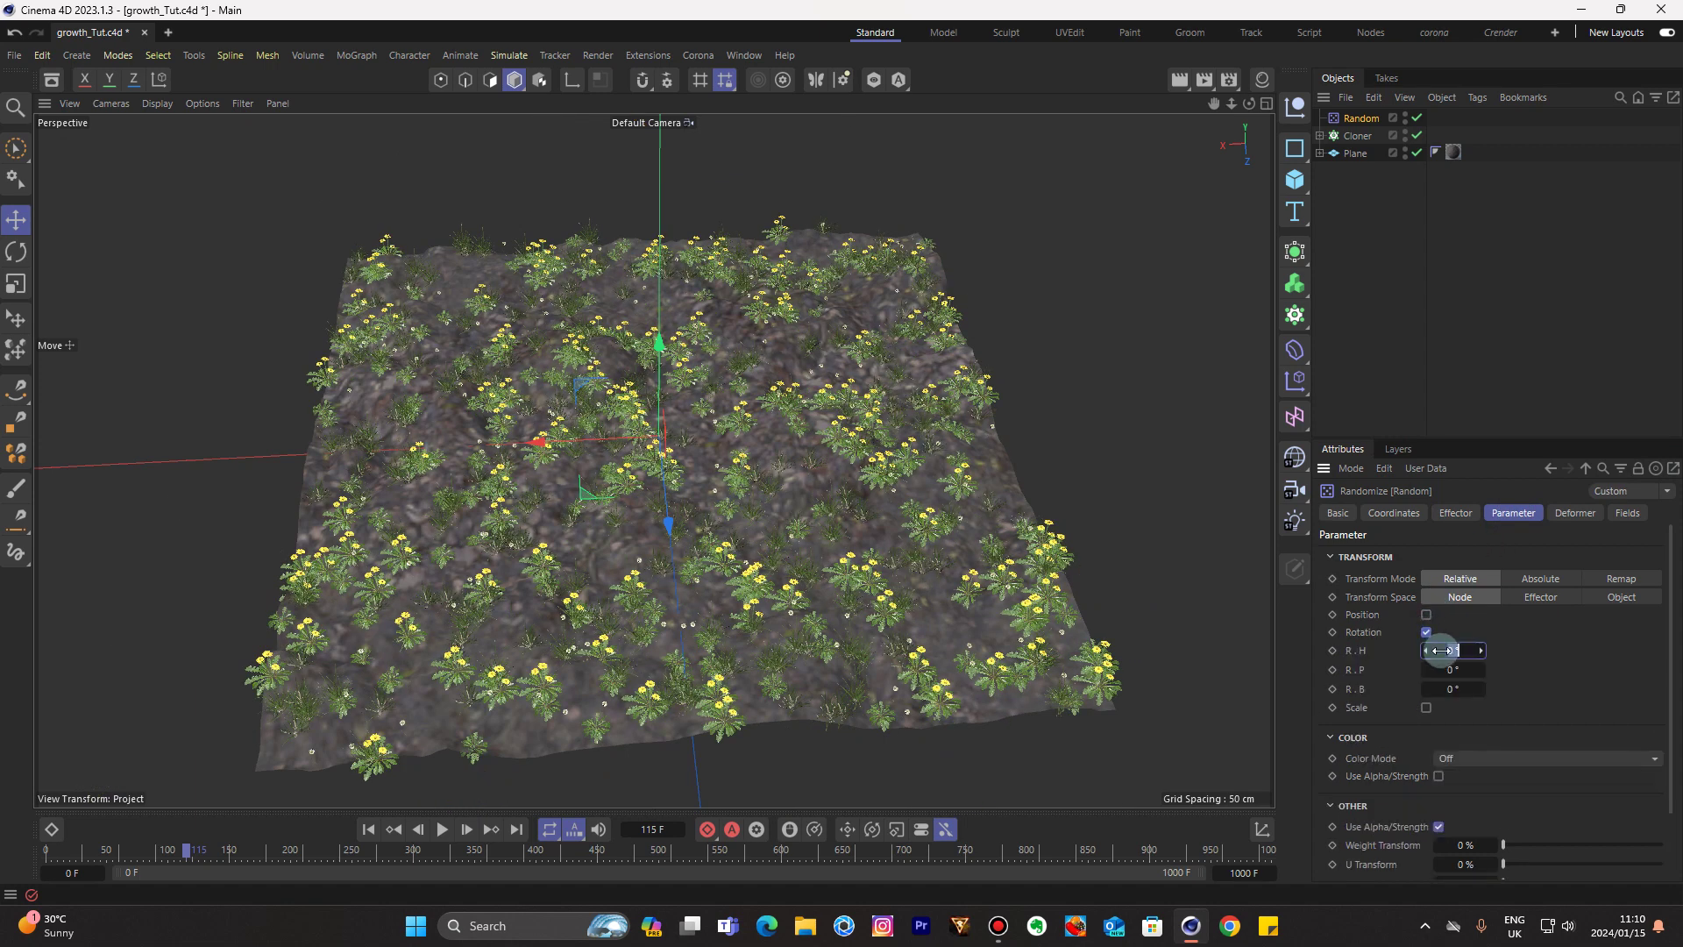
{"action": "left_click_drag", "start_coordinate": [1440, 651], "coordinate": [1441, 651]}
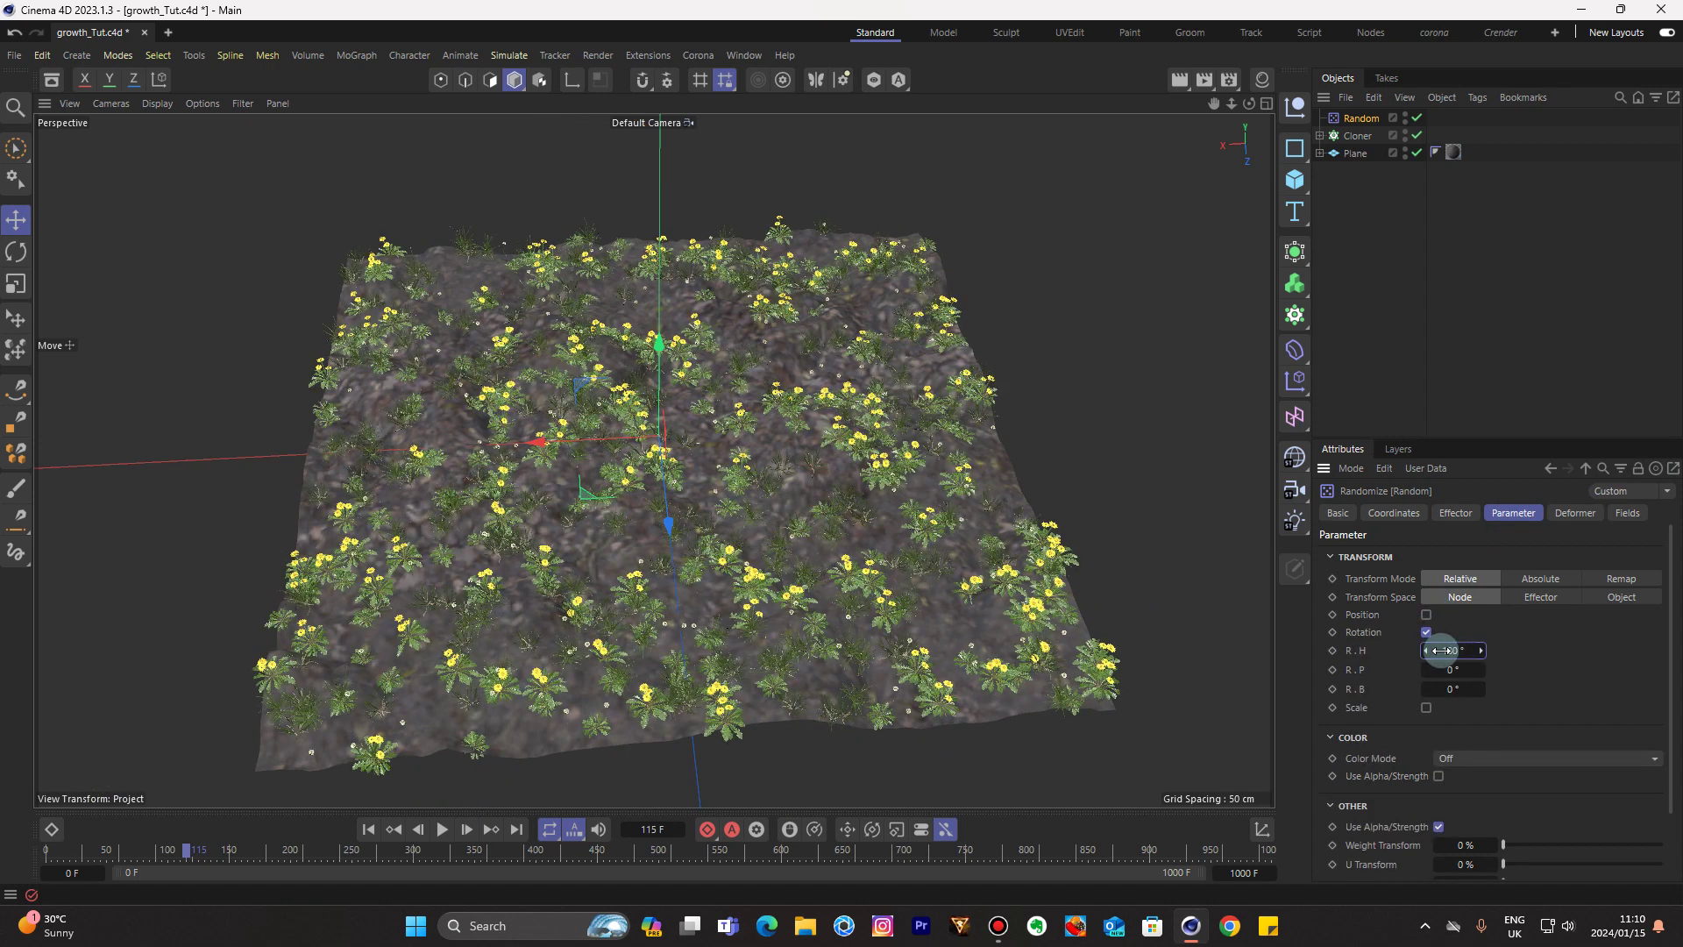
{"action": "key", "text": "Tab"}
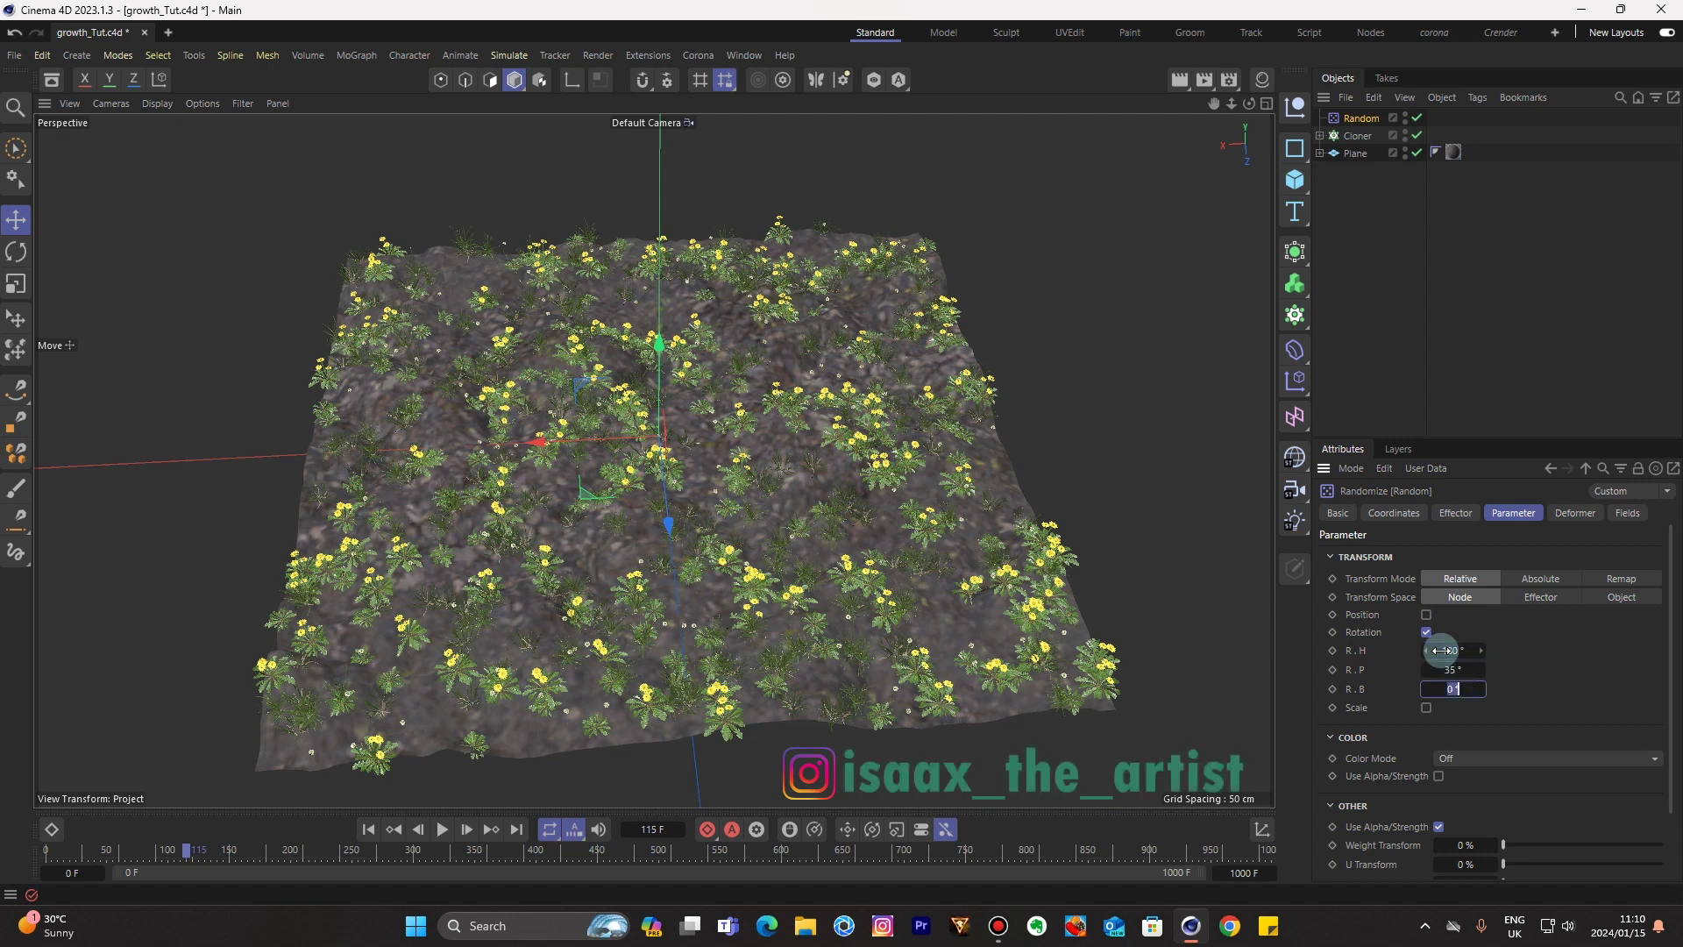
{"action": "key", "text": "Return"}
{"action": "key", "text": "Return"}
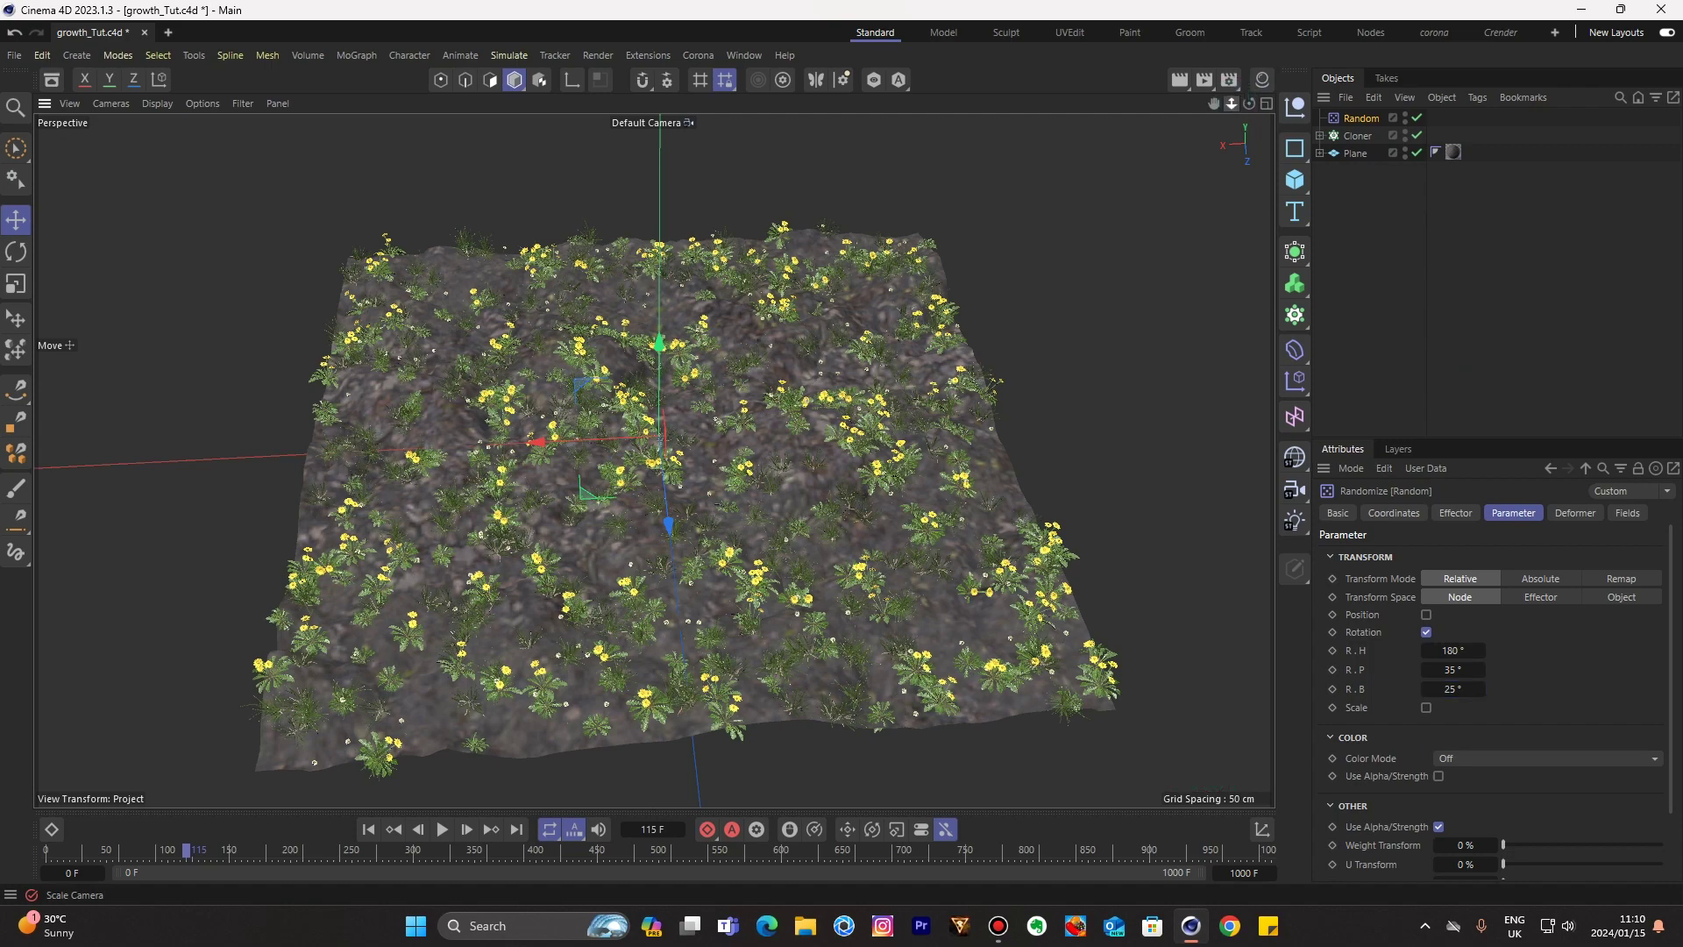
{"action": "left_click_drag", "start_coordinate": [1232, 103], "coordinate": [1245, 103]}
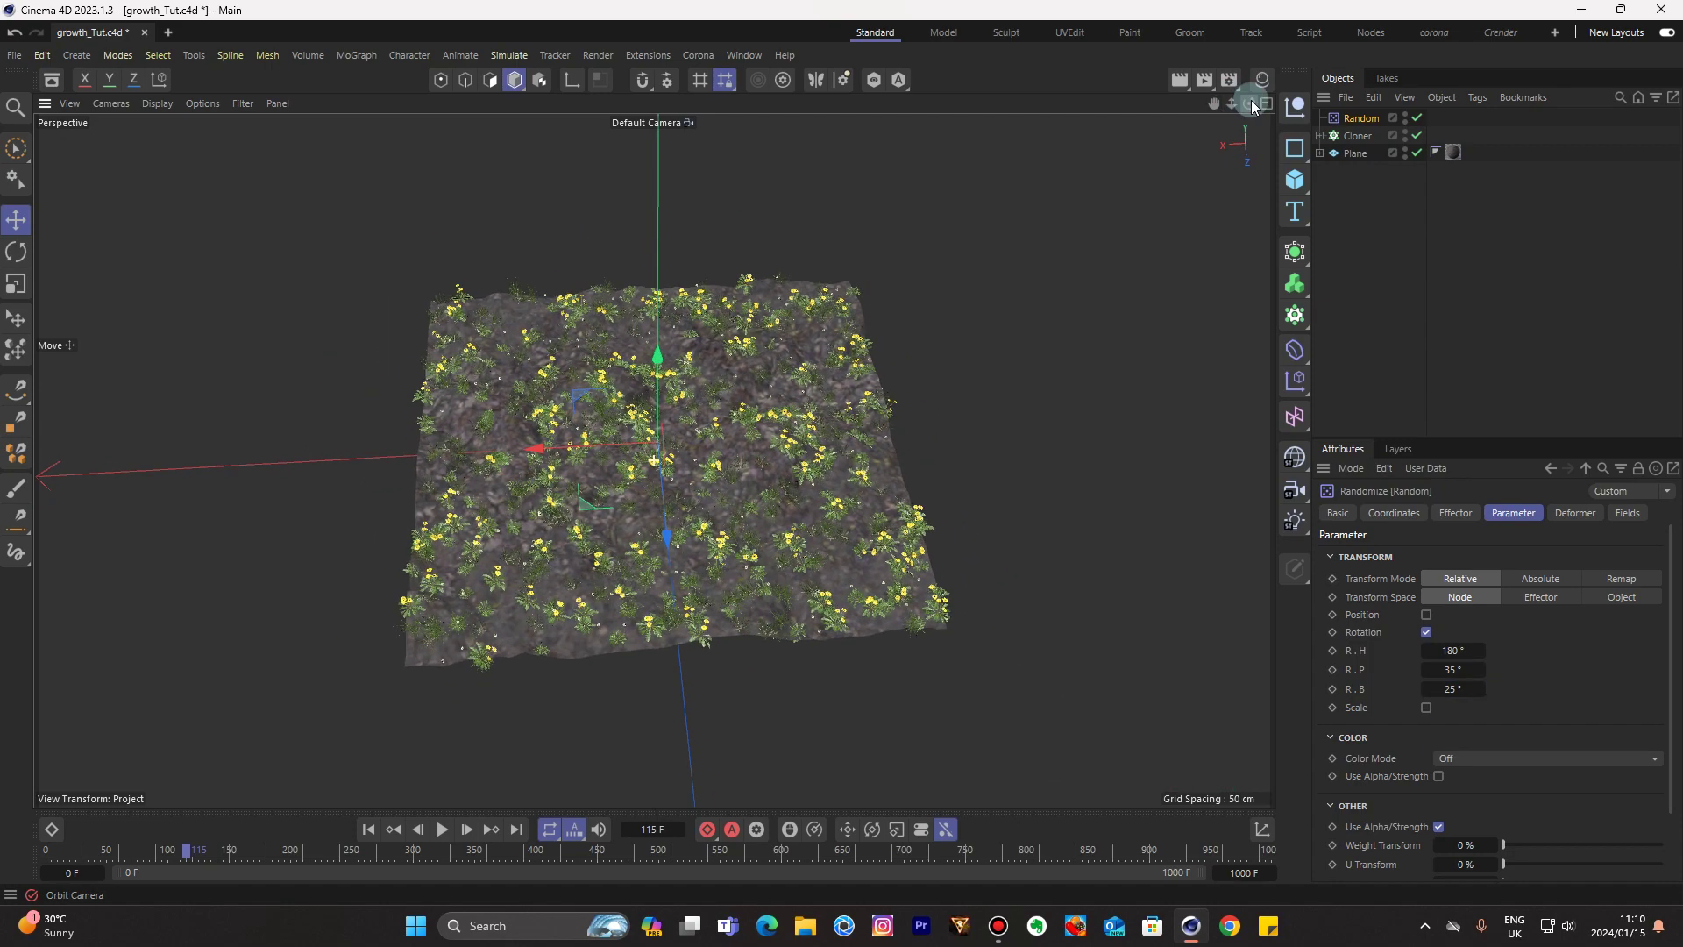
Make the ground Plane editable, keeping its Displacer nested underneath
{"action": "left_click", "coordinate": [1355, 155]}
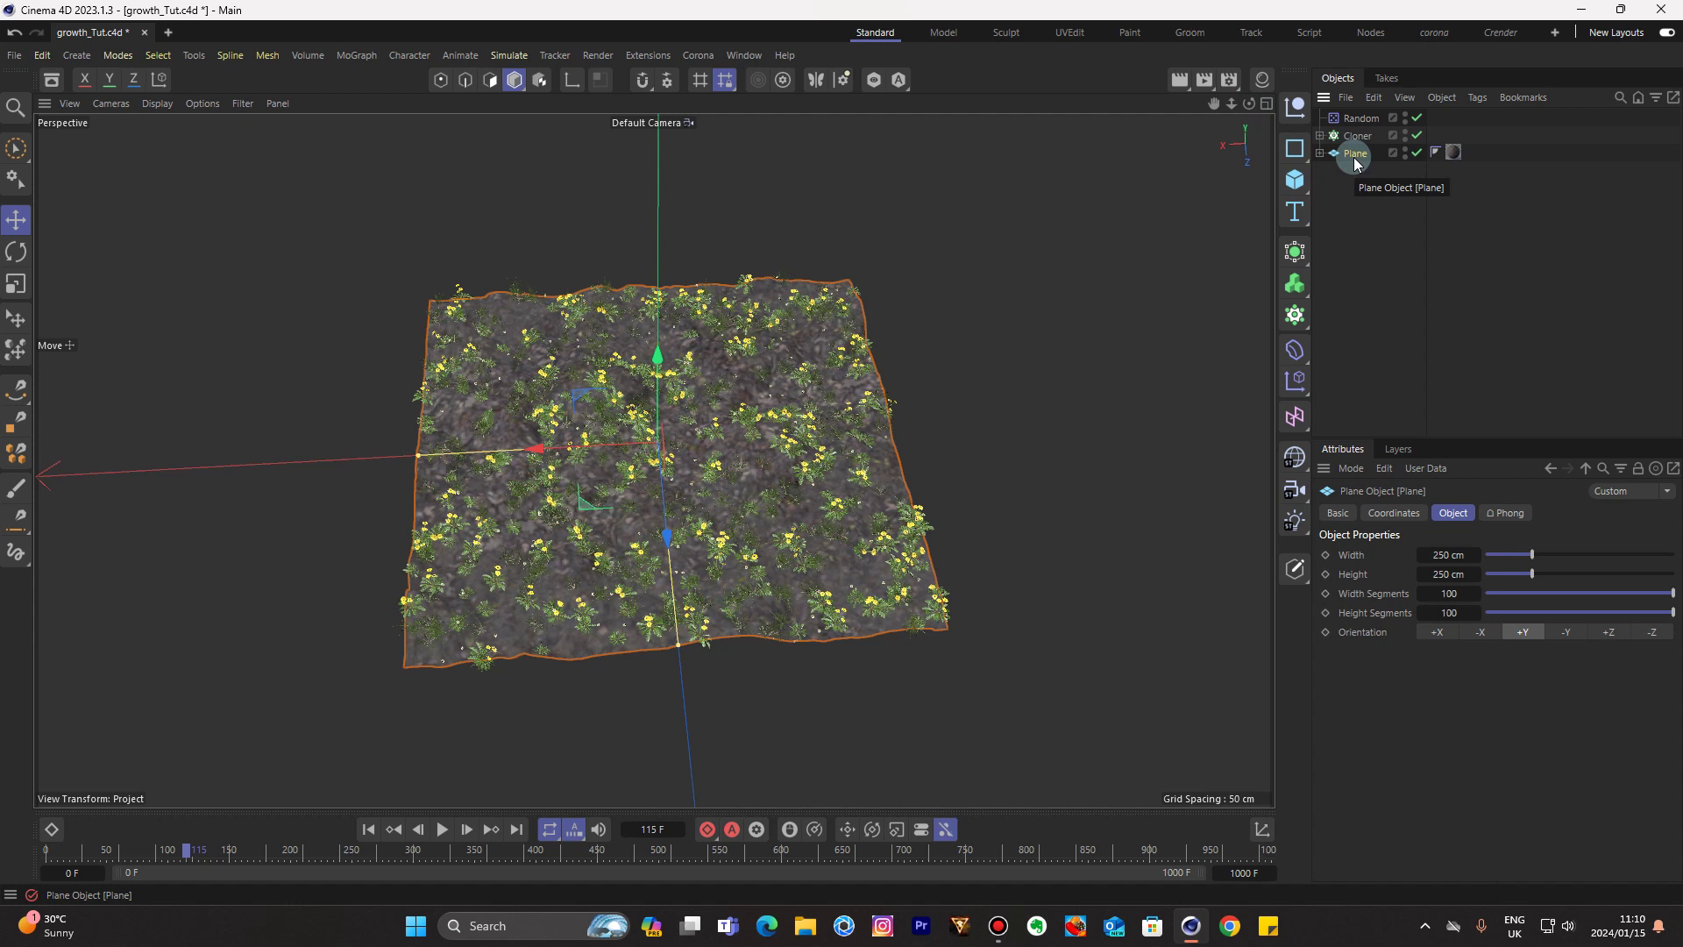
{"action": "key", "text": "c"}
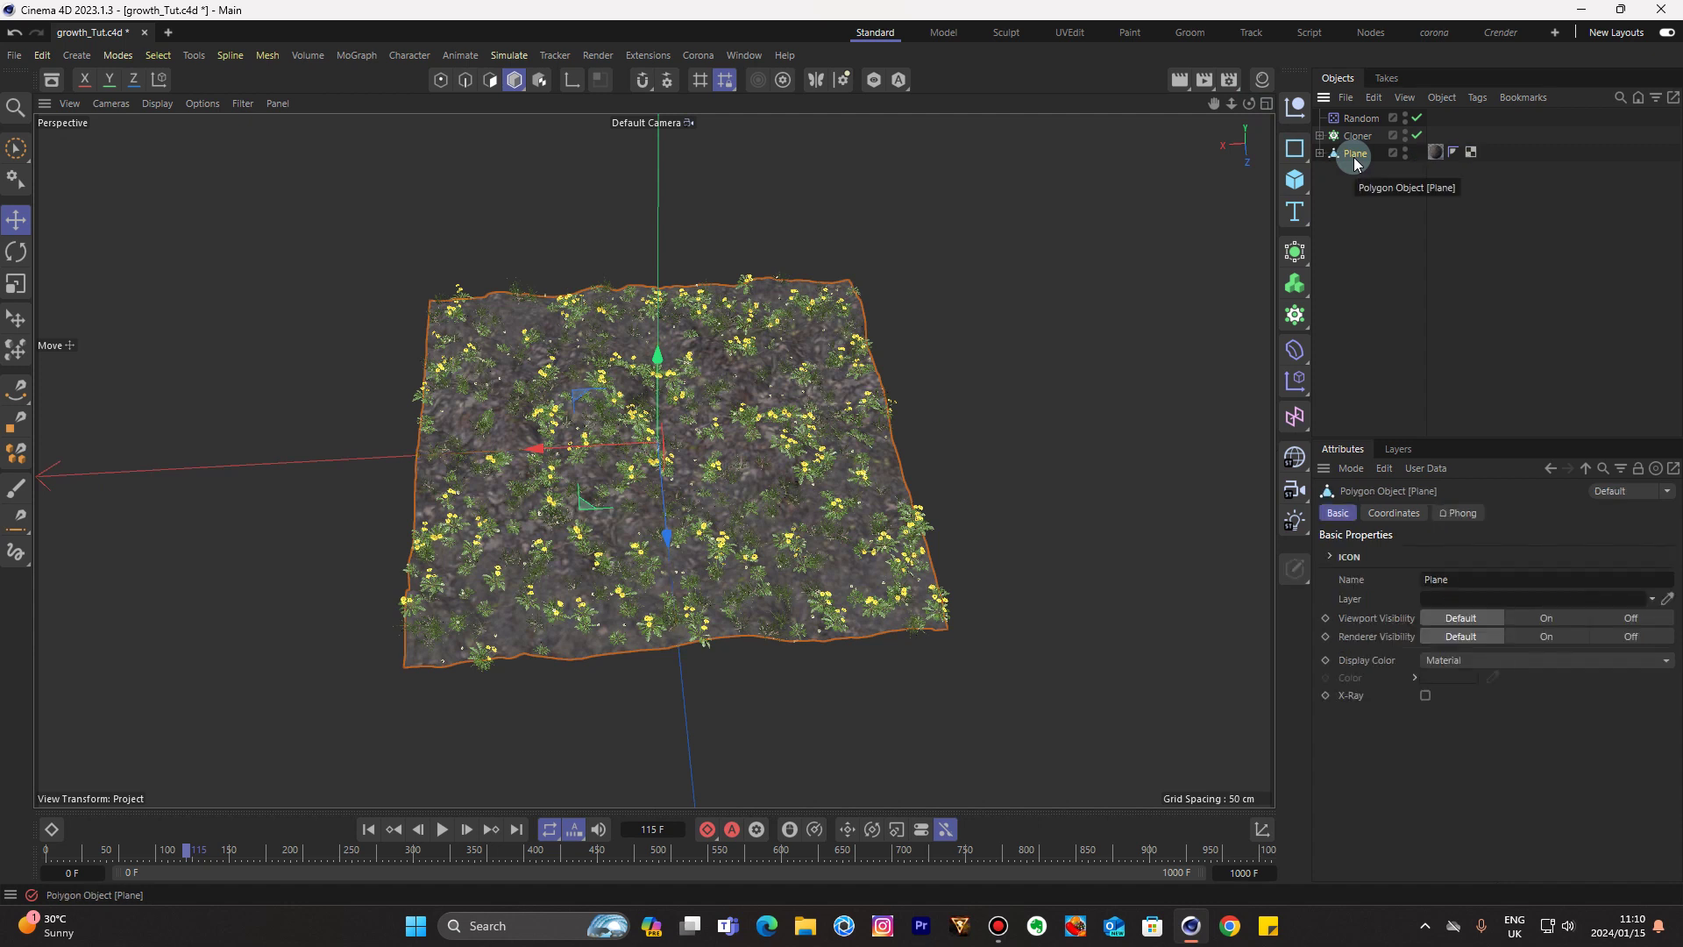
{"action": "key", "text": "shift+c"}
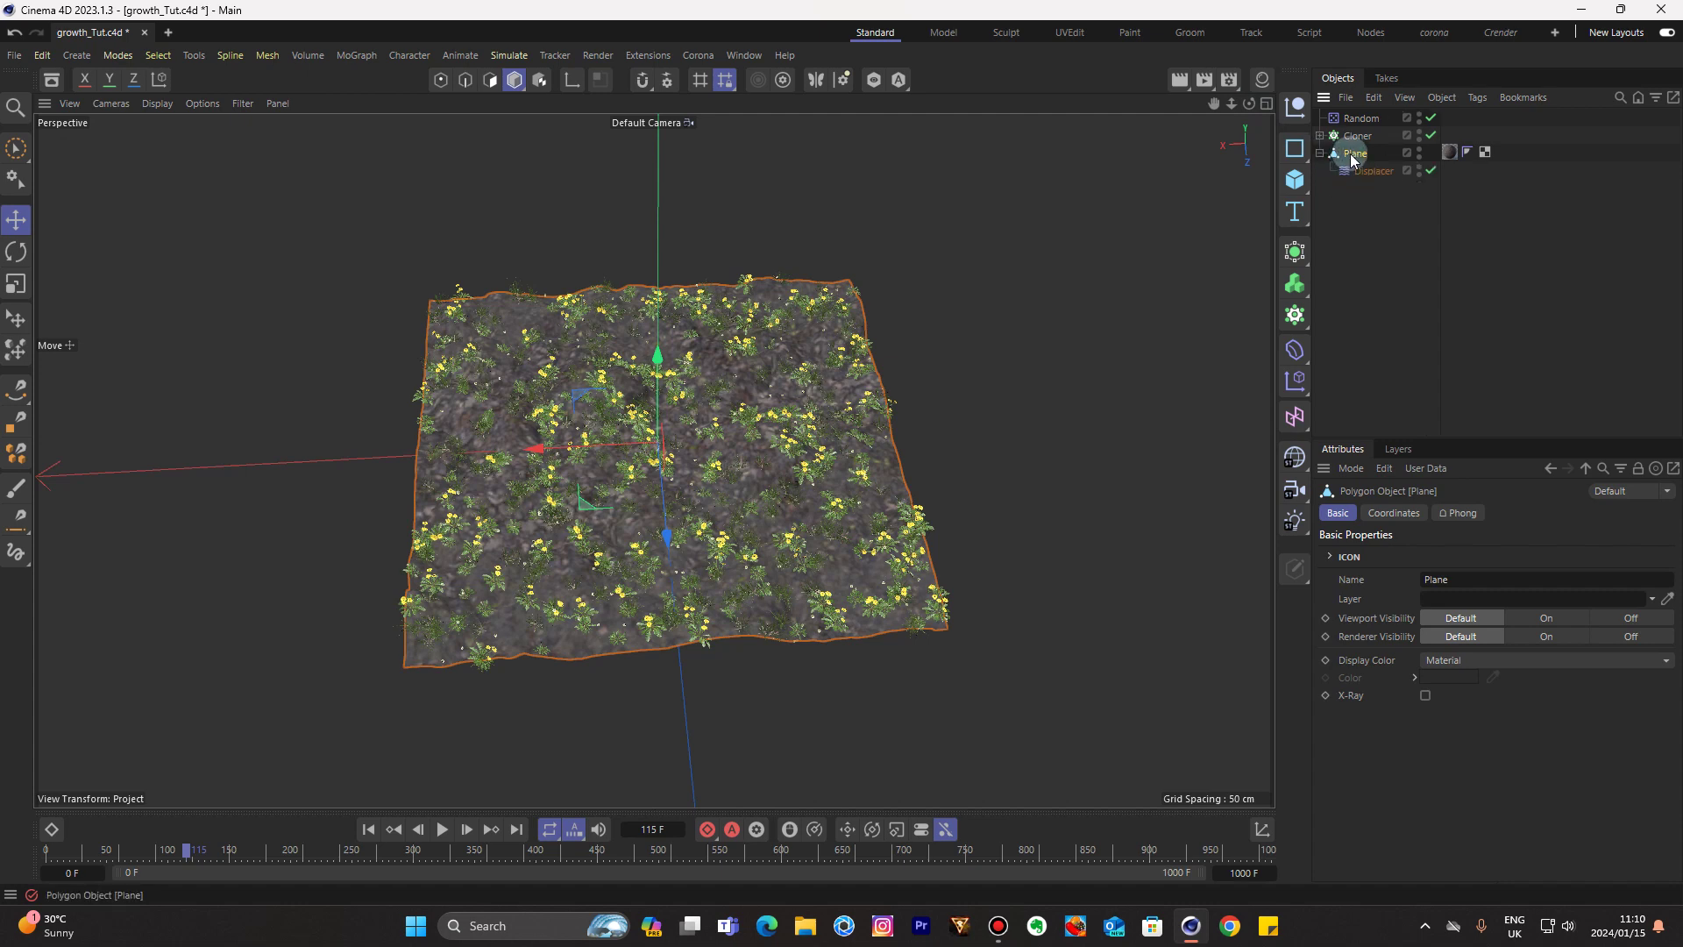
Set a vertex weight on the Plane's points to create a Vertex Map tag
{"action": "left_click", "coordinate": [441, 81]}
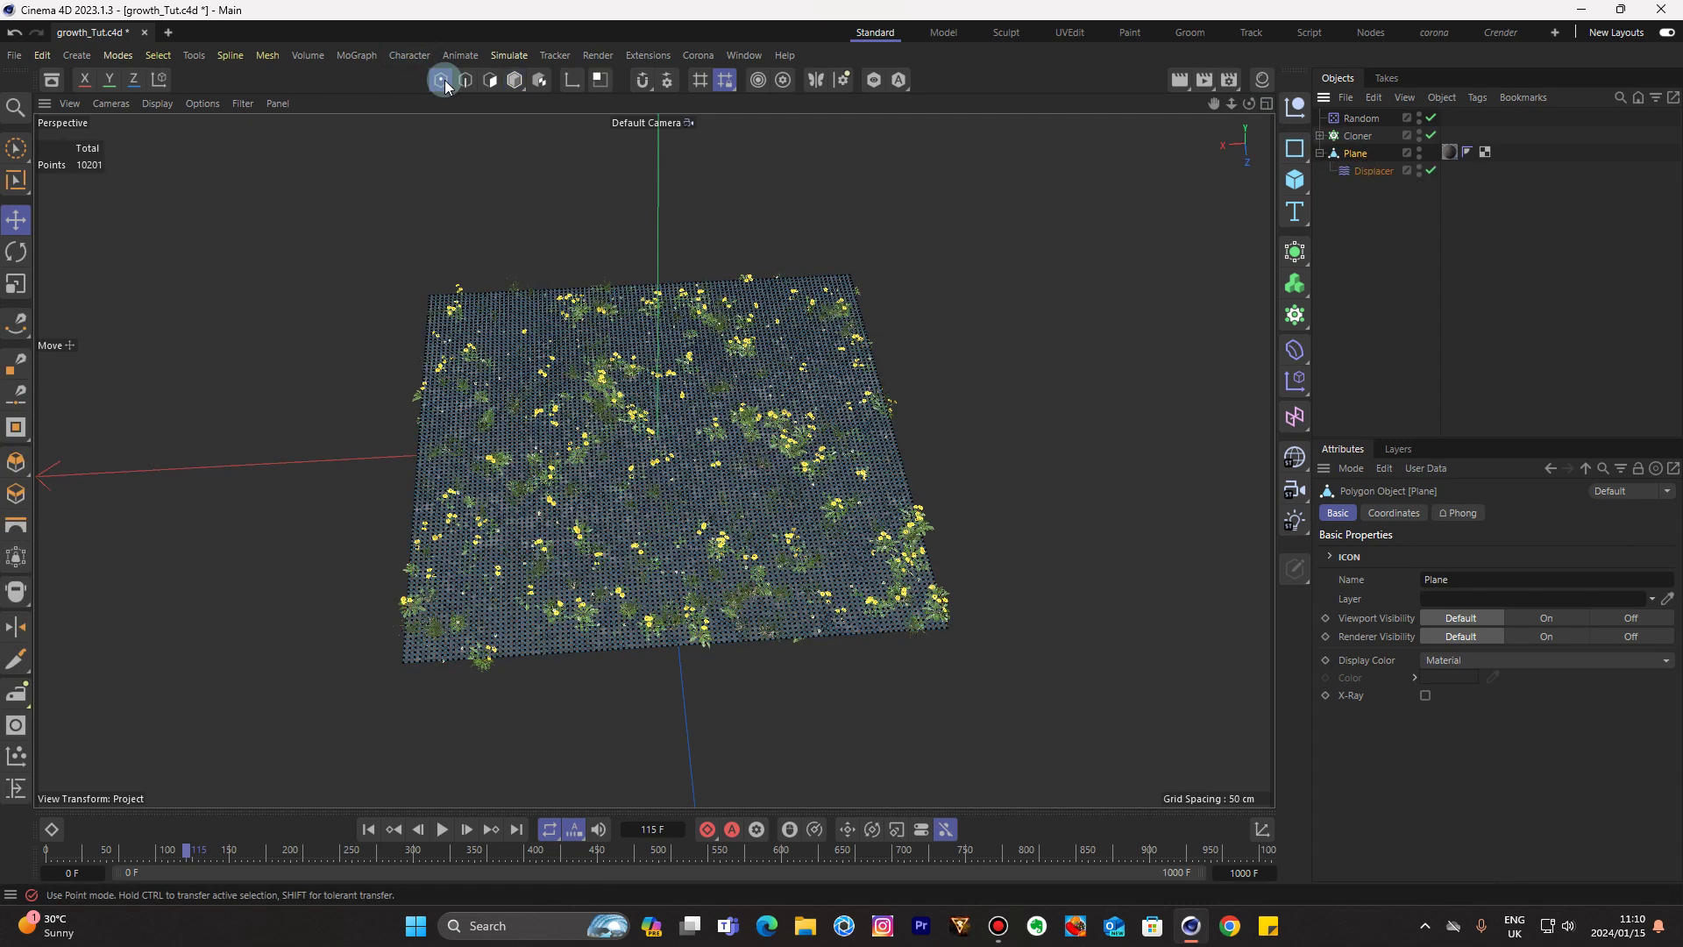
{"action": "left_click", "coordinate": [156, 57]}
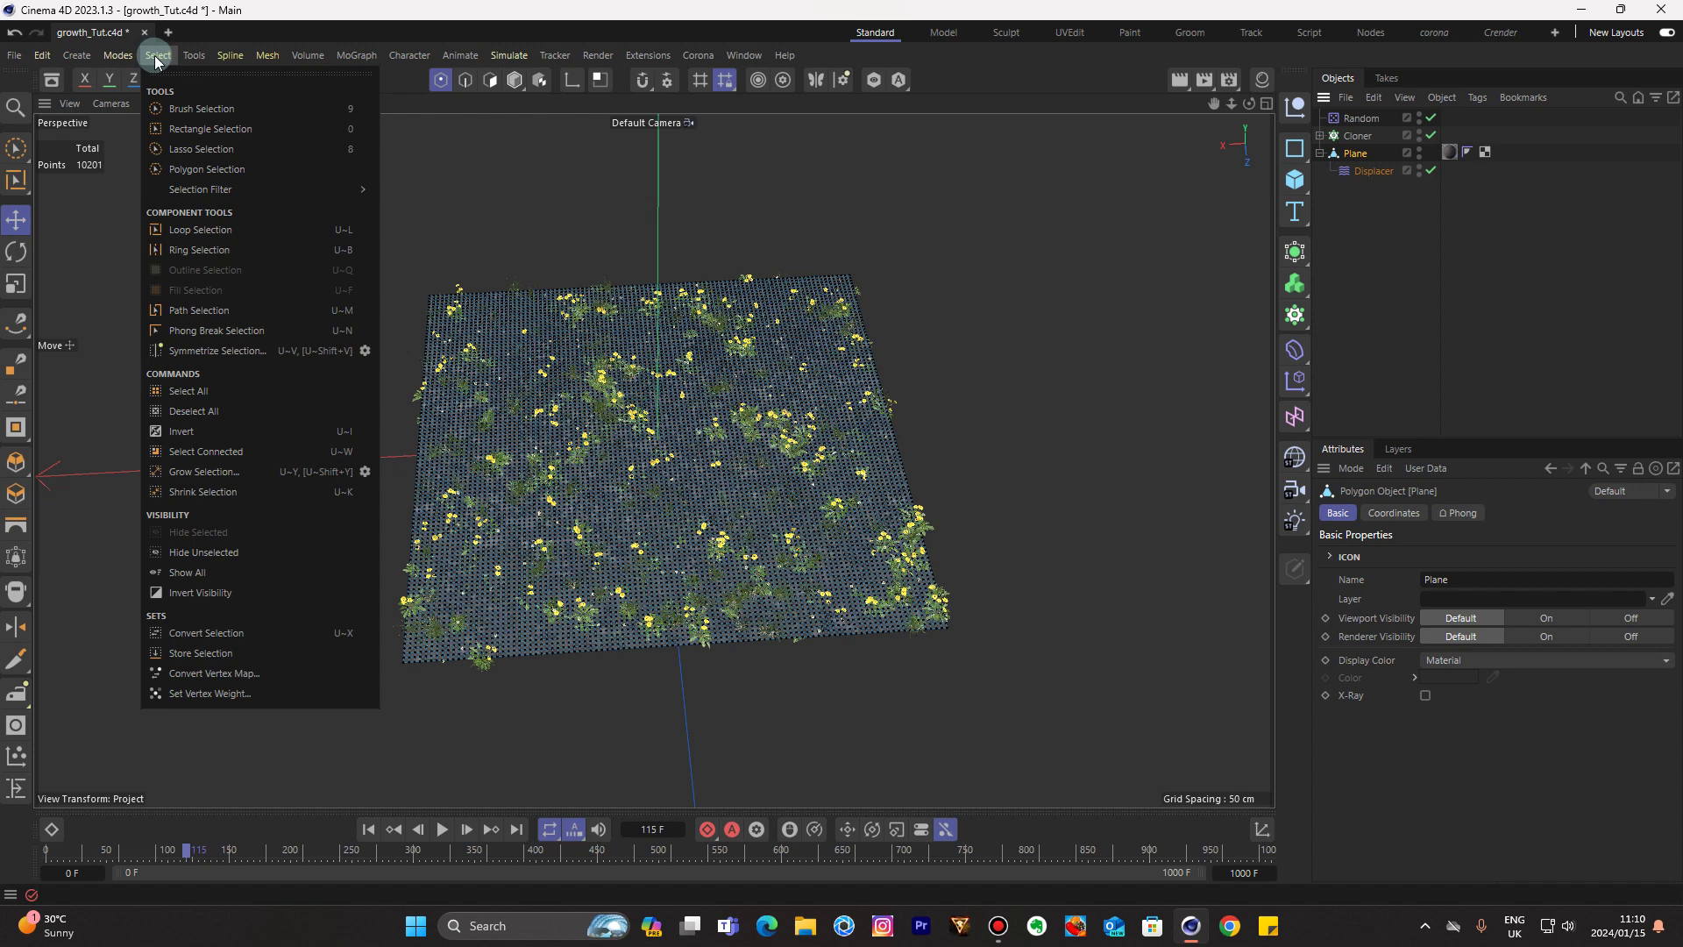
{"action": "left_click", "coordinate": [200, 697]}
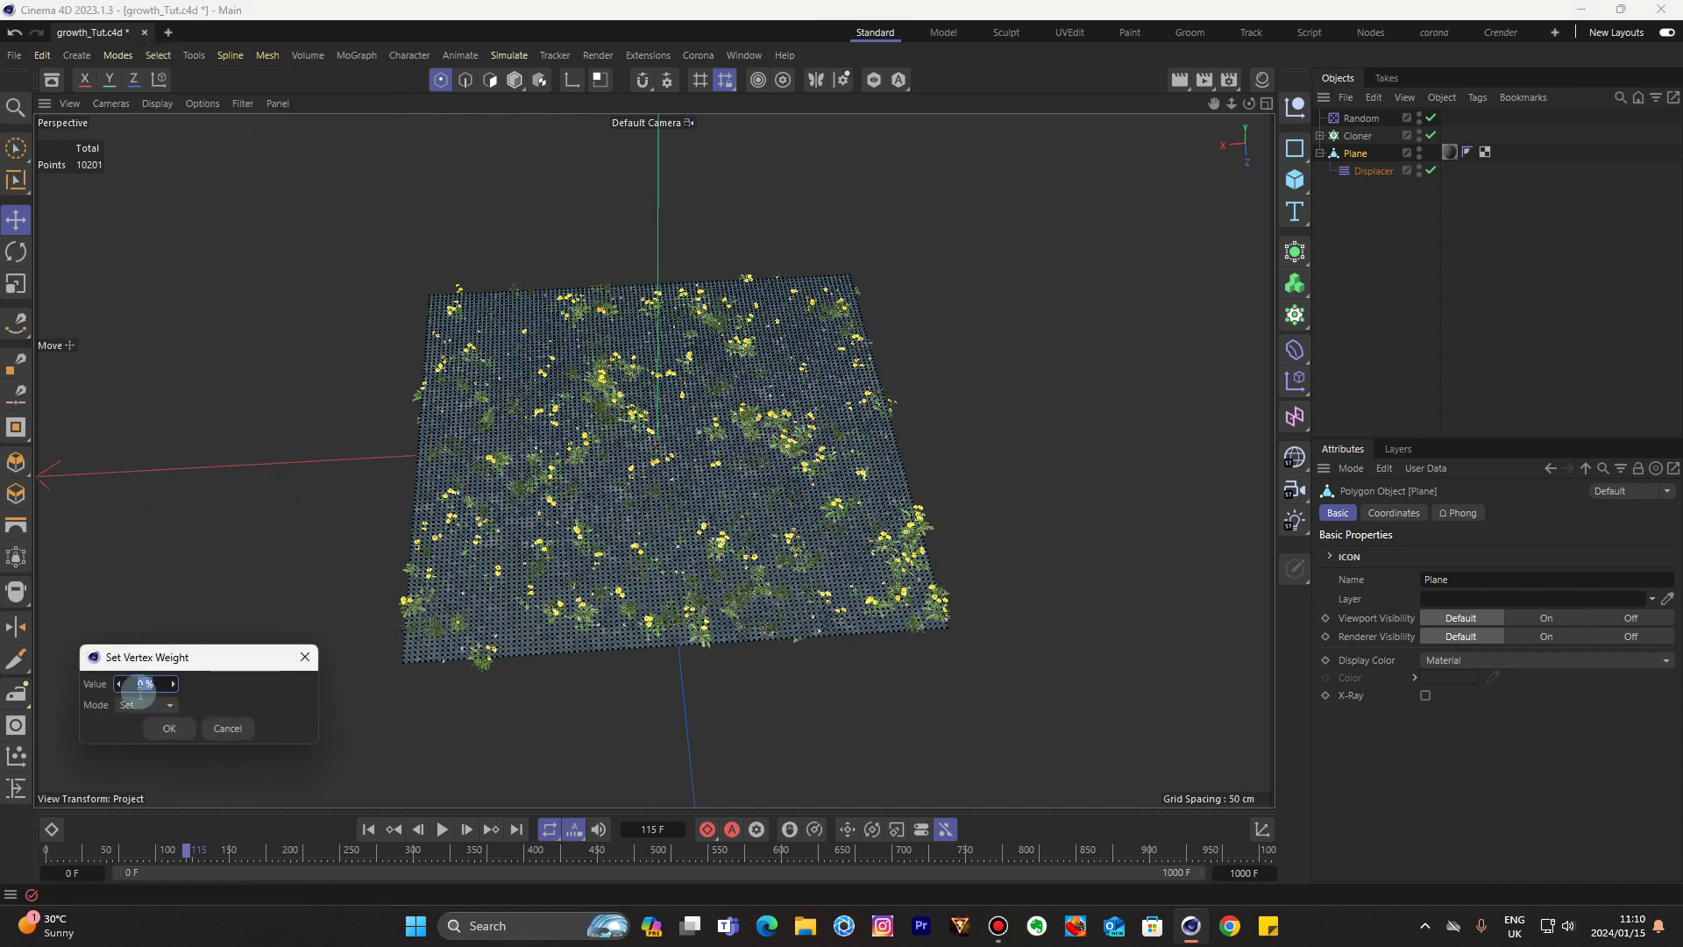
{"action": "left_click", "coordinate": [172, 730]}
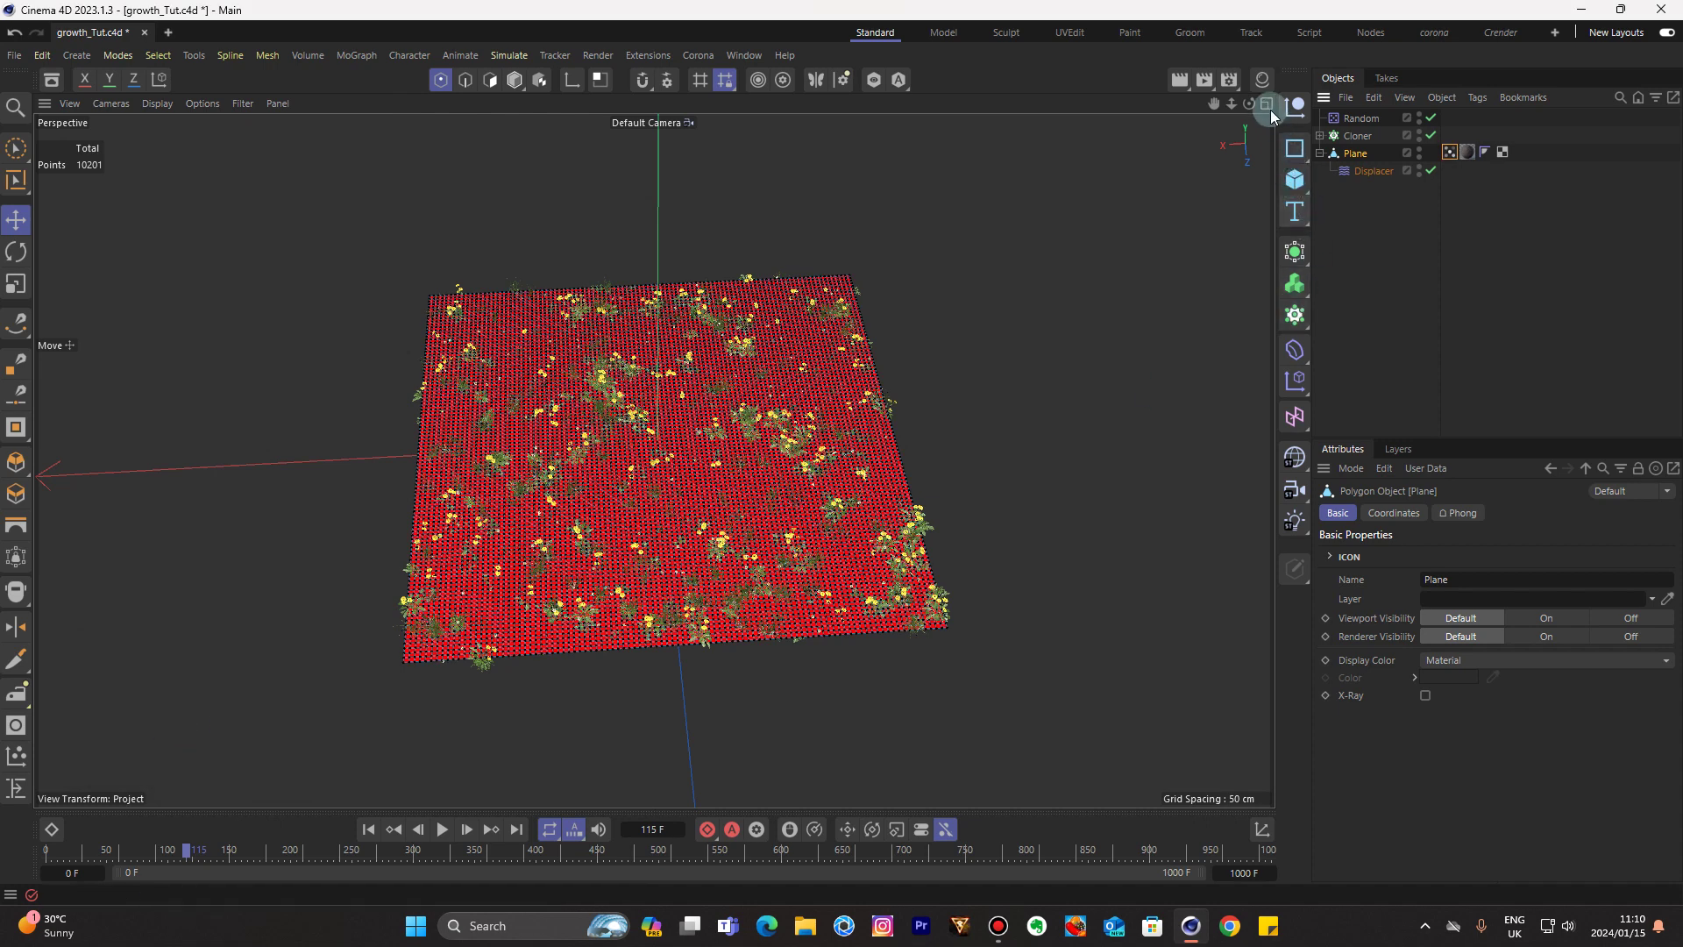
{"action": "left_click", "coordinate": [1452, 153]}
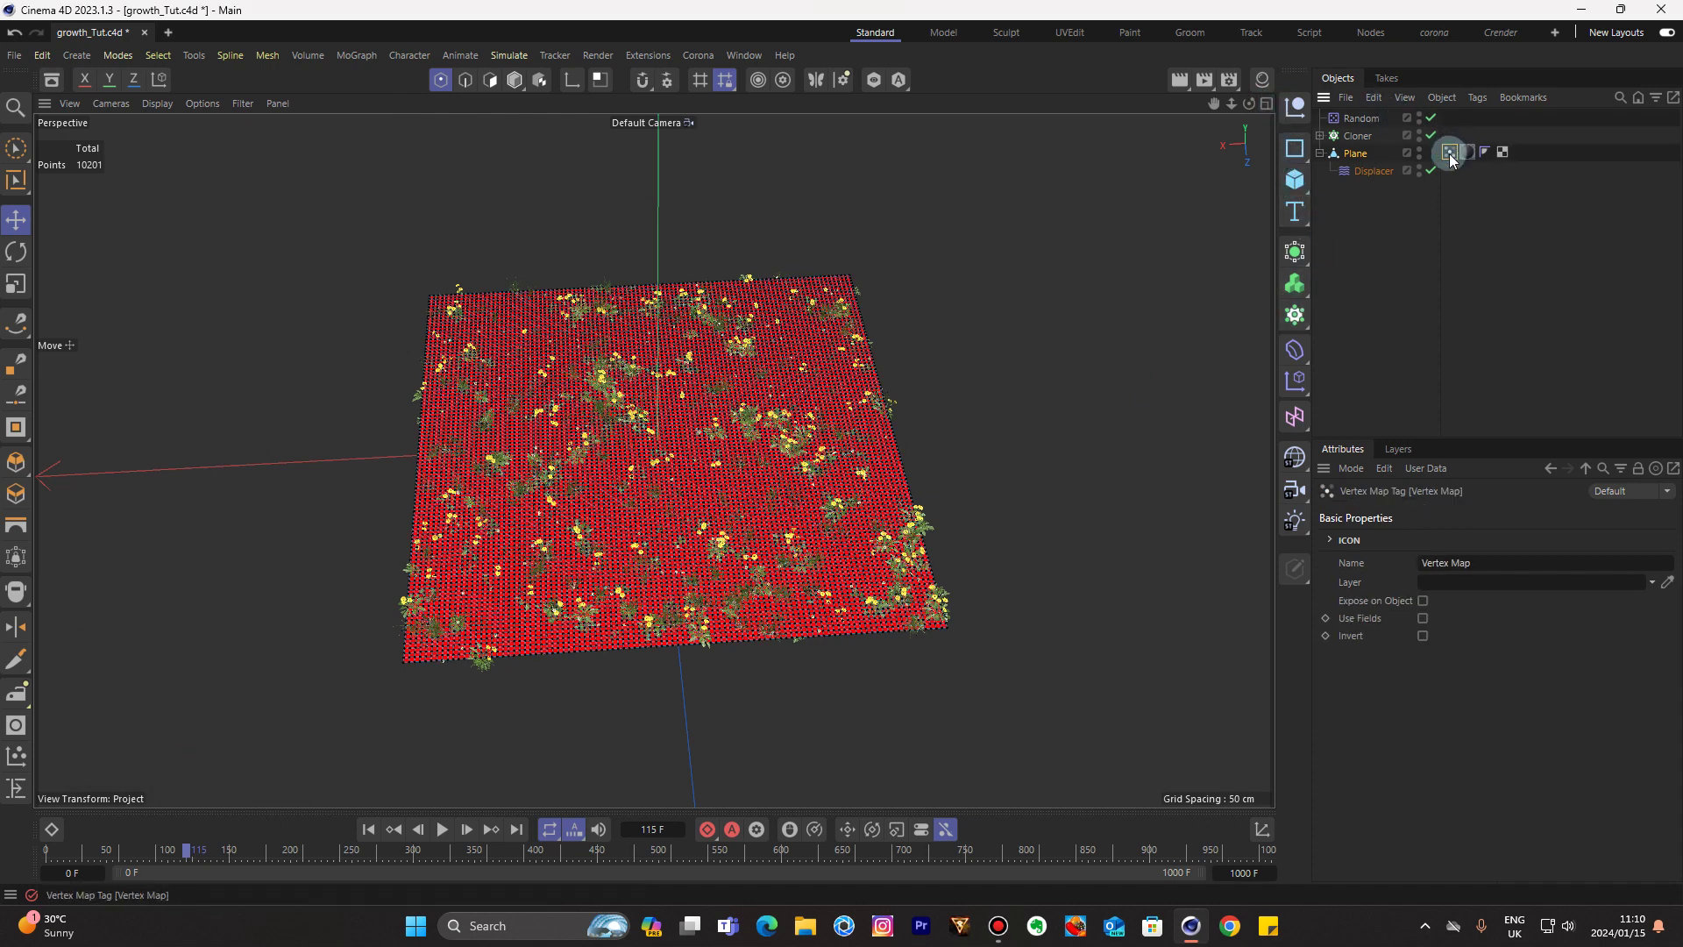
Enable Use Fields, replace the Freeze layer with a Spherical Field, and move it to top level
{"action": "left_click", "coordinate": [1423, 619]}
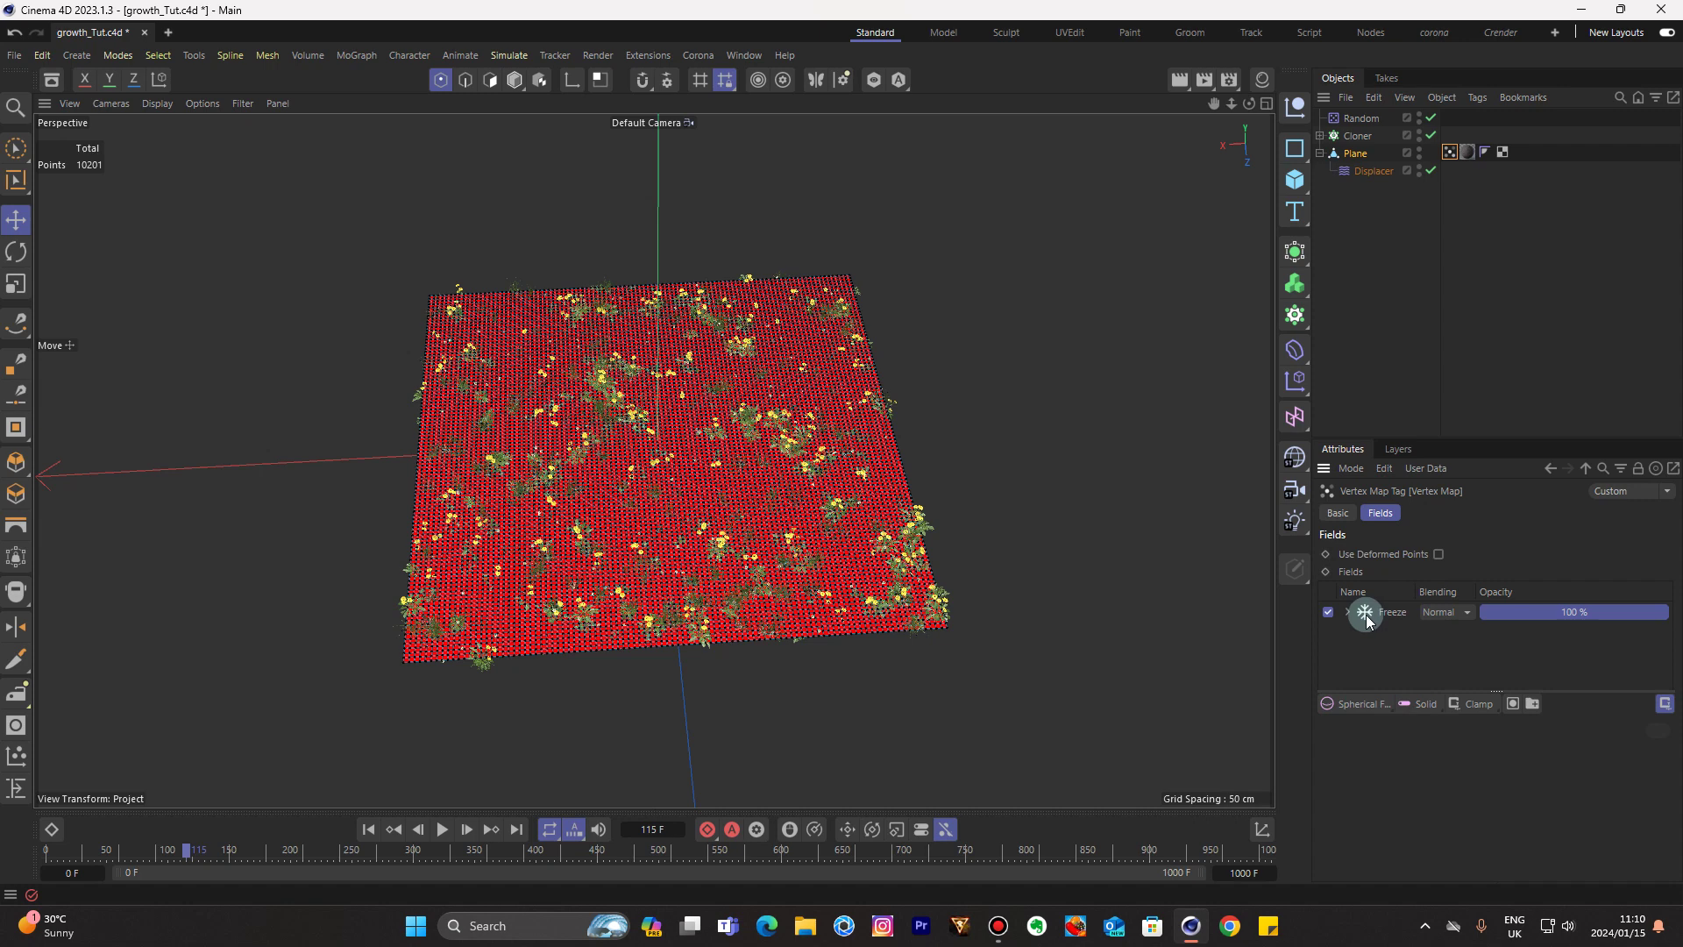
{"action": "left_click", "coordinate": [1364, 710]}
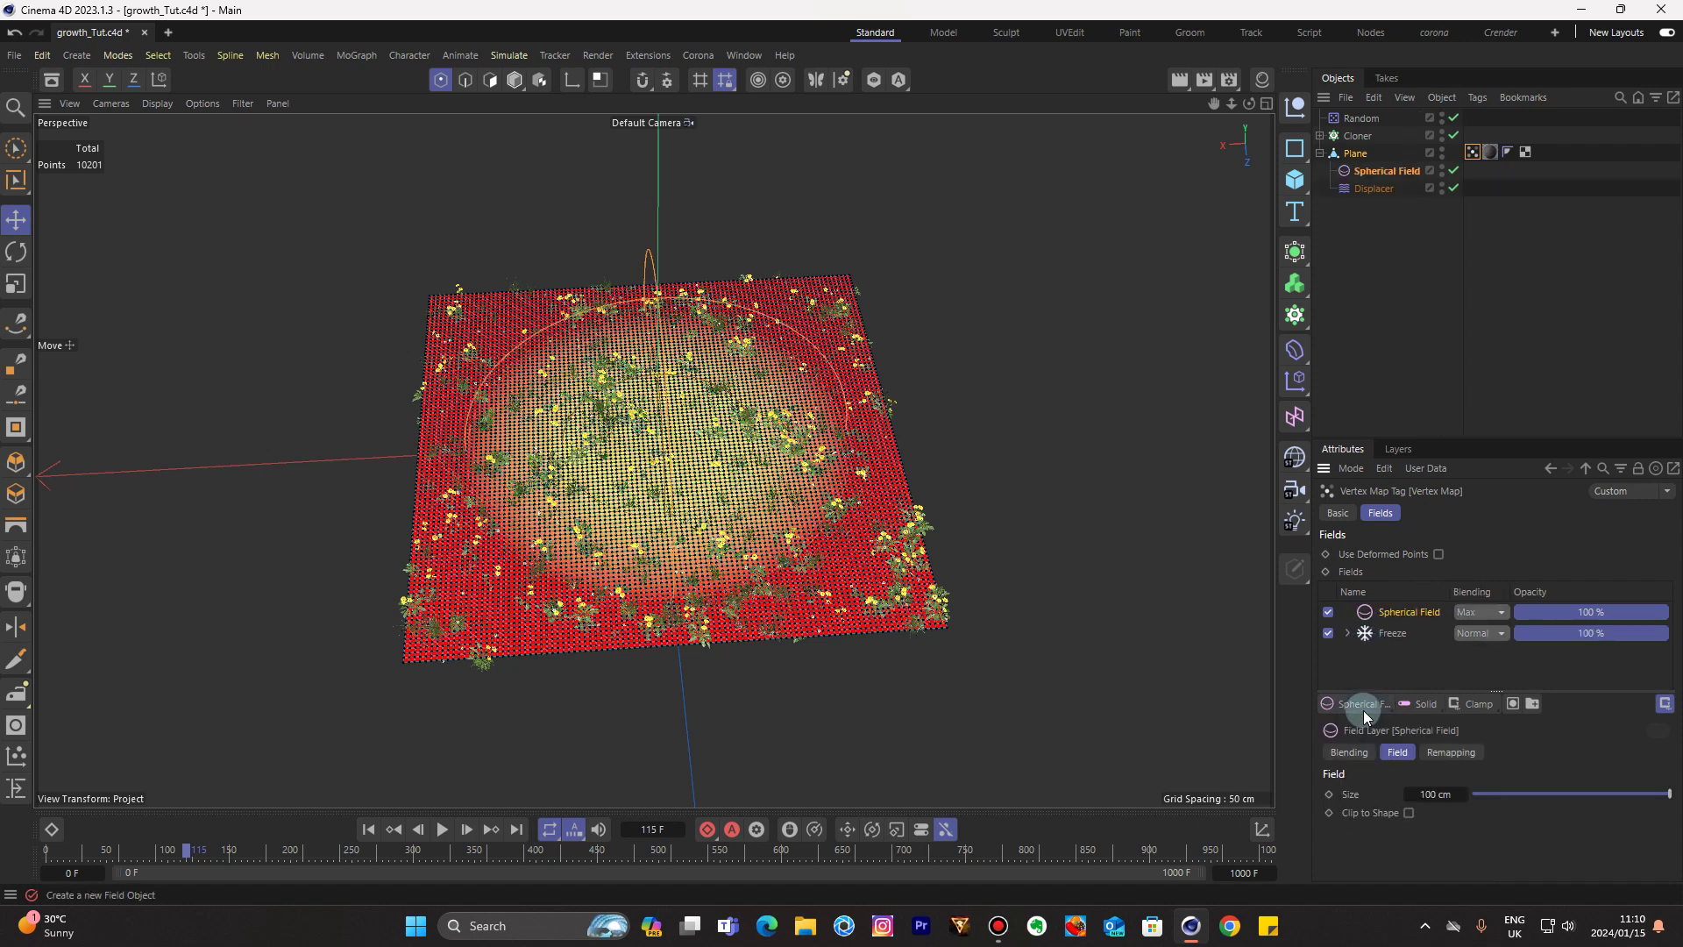
{"action": "left_click", "coordinate": [1379, 631]}
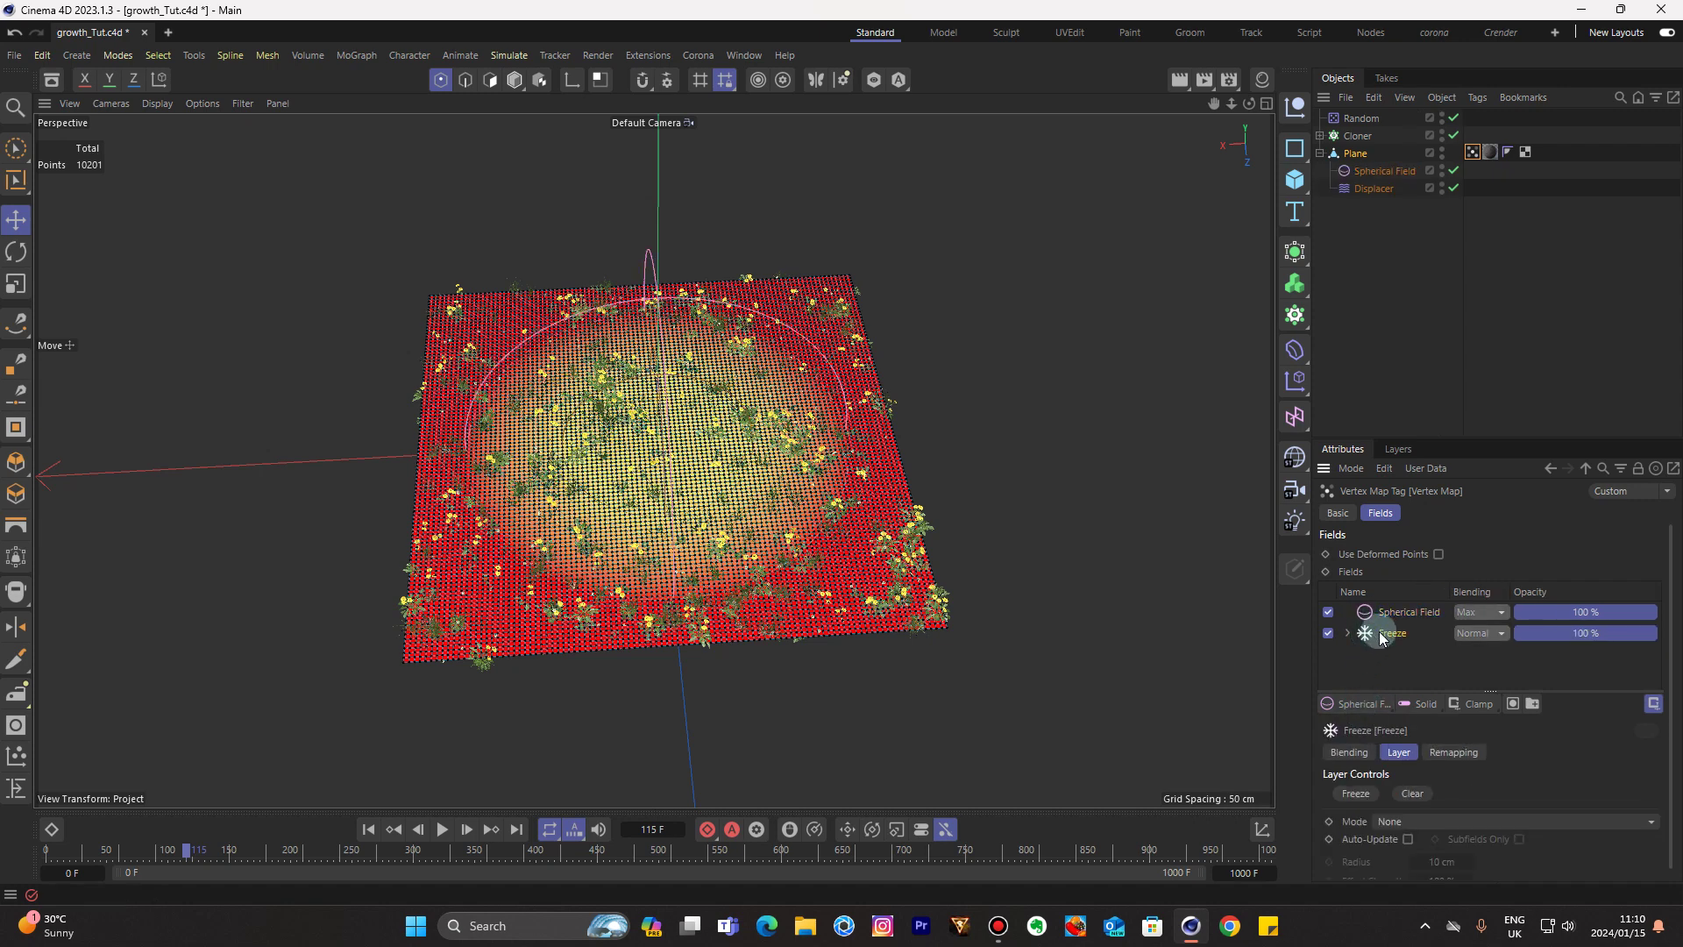
{"action": "key", "text": "Delete"}
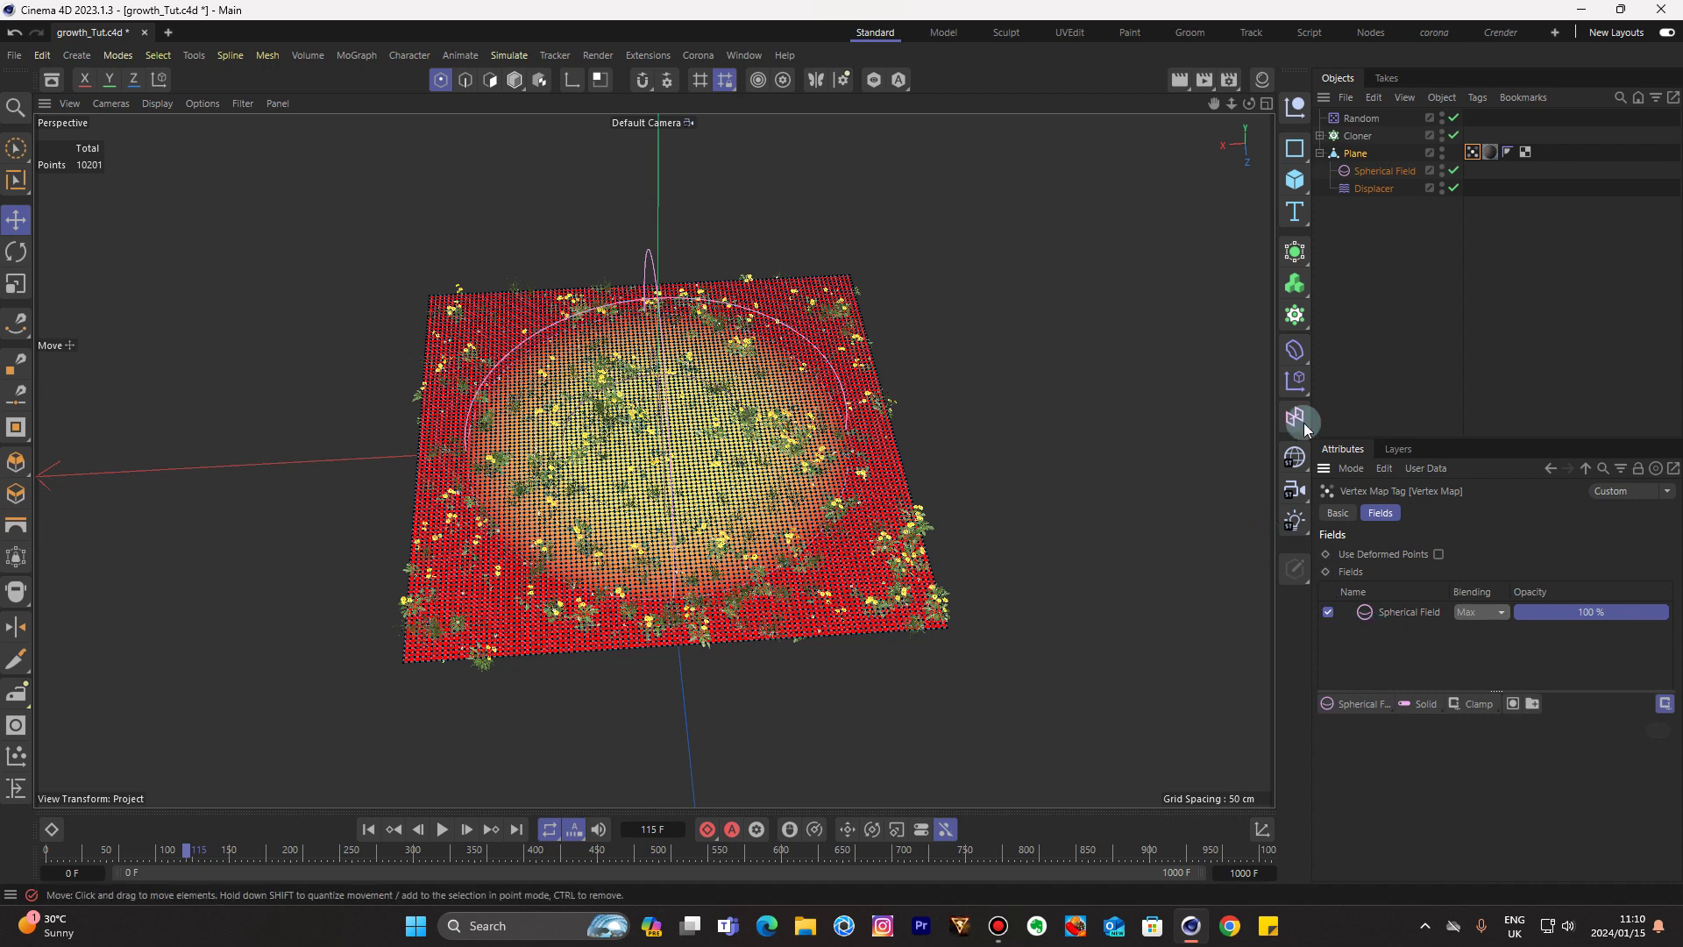
{"action": "left_click", "coordinate": [1380, 173]}
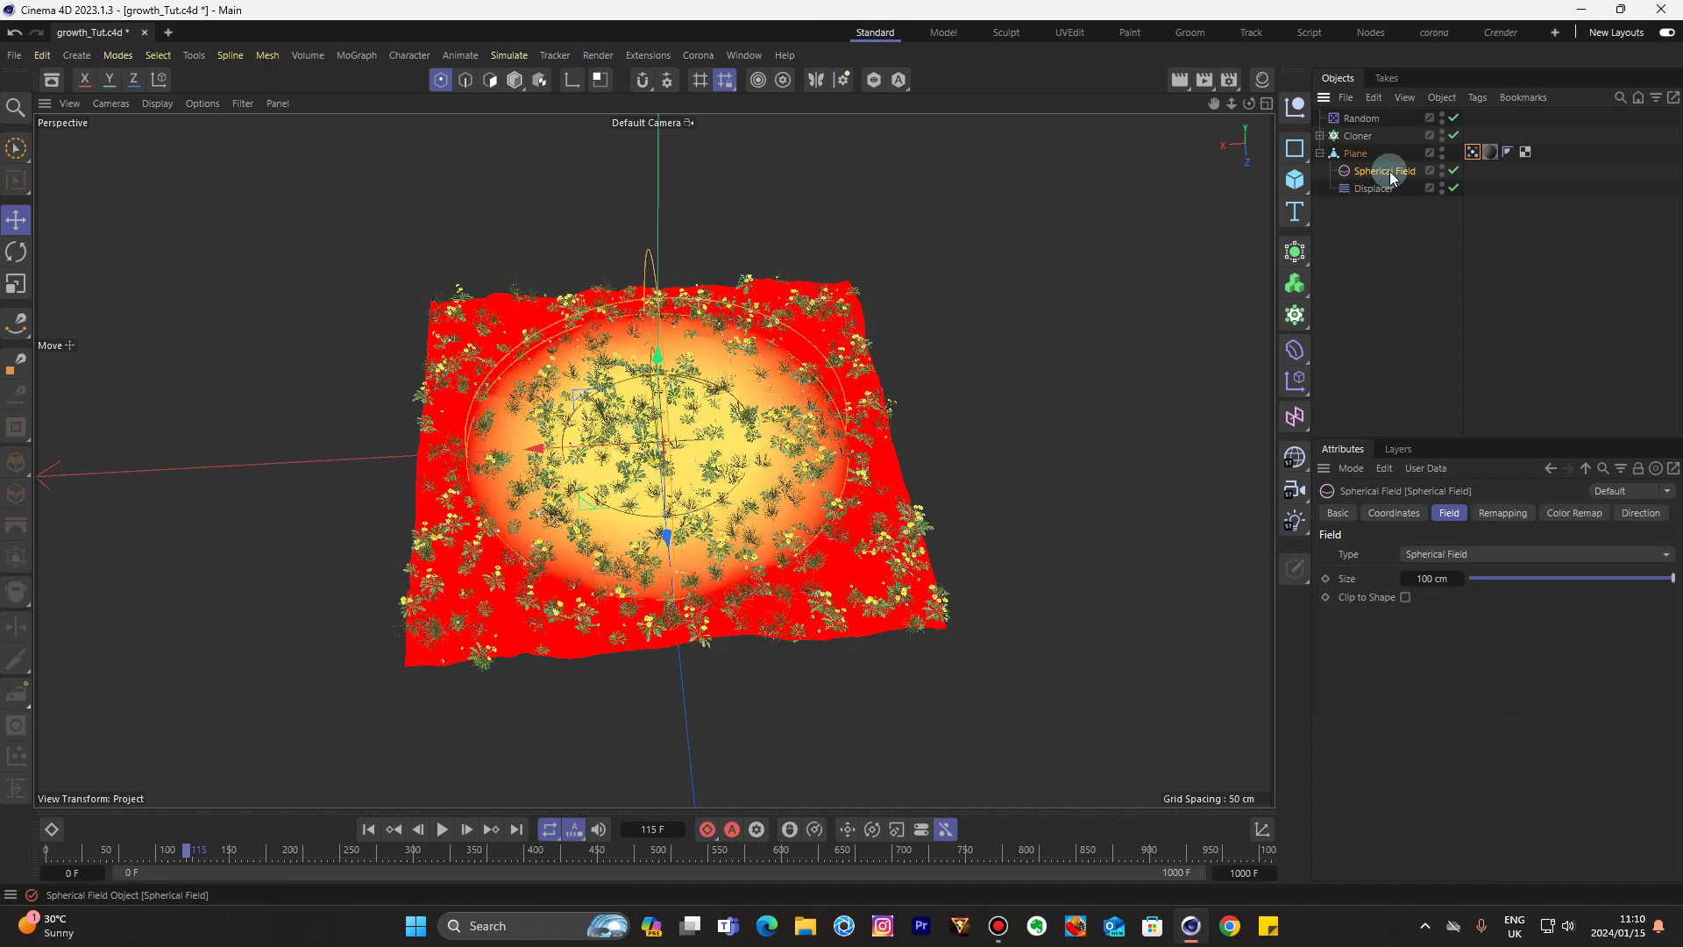
{"action": "left_click_drag", "start_coordinate": [1391, 171], "coordinate": [1357, 119]}
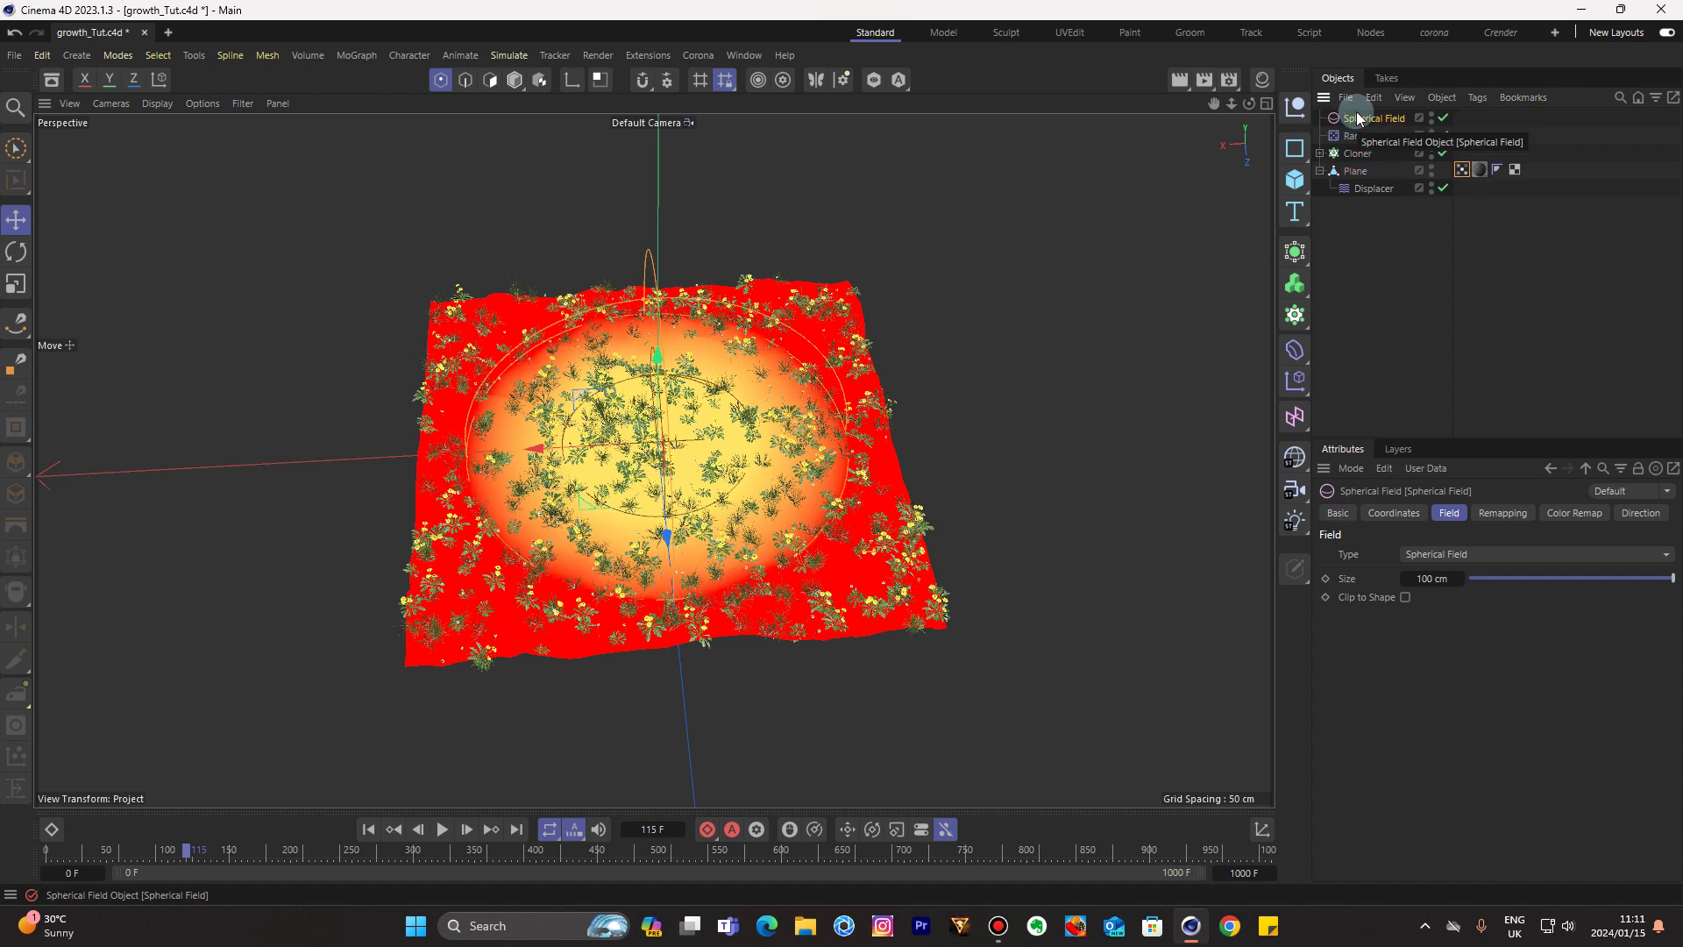
Group the Spherical Field under a Null with a Vibrate tag: position 200/0/210 cm, frequency 1
{"action": "key", "text": "alt+g"}
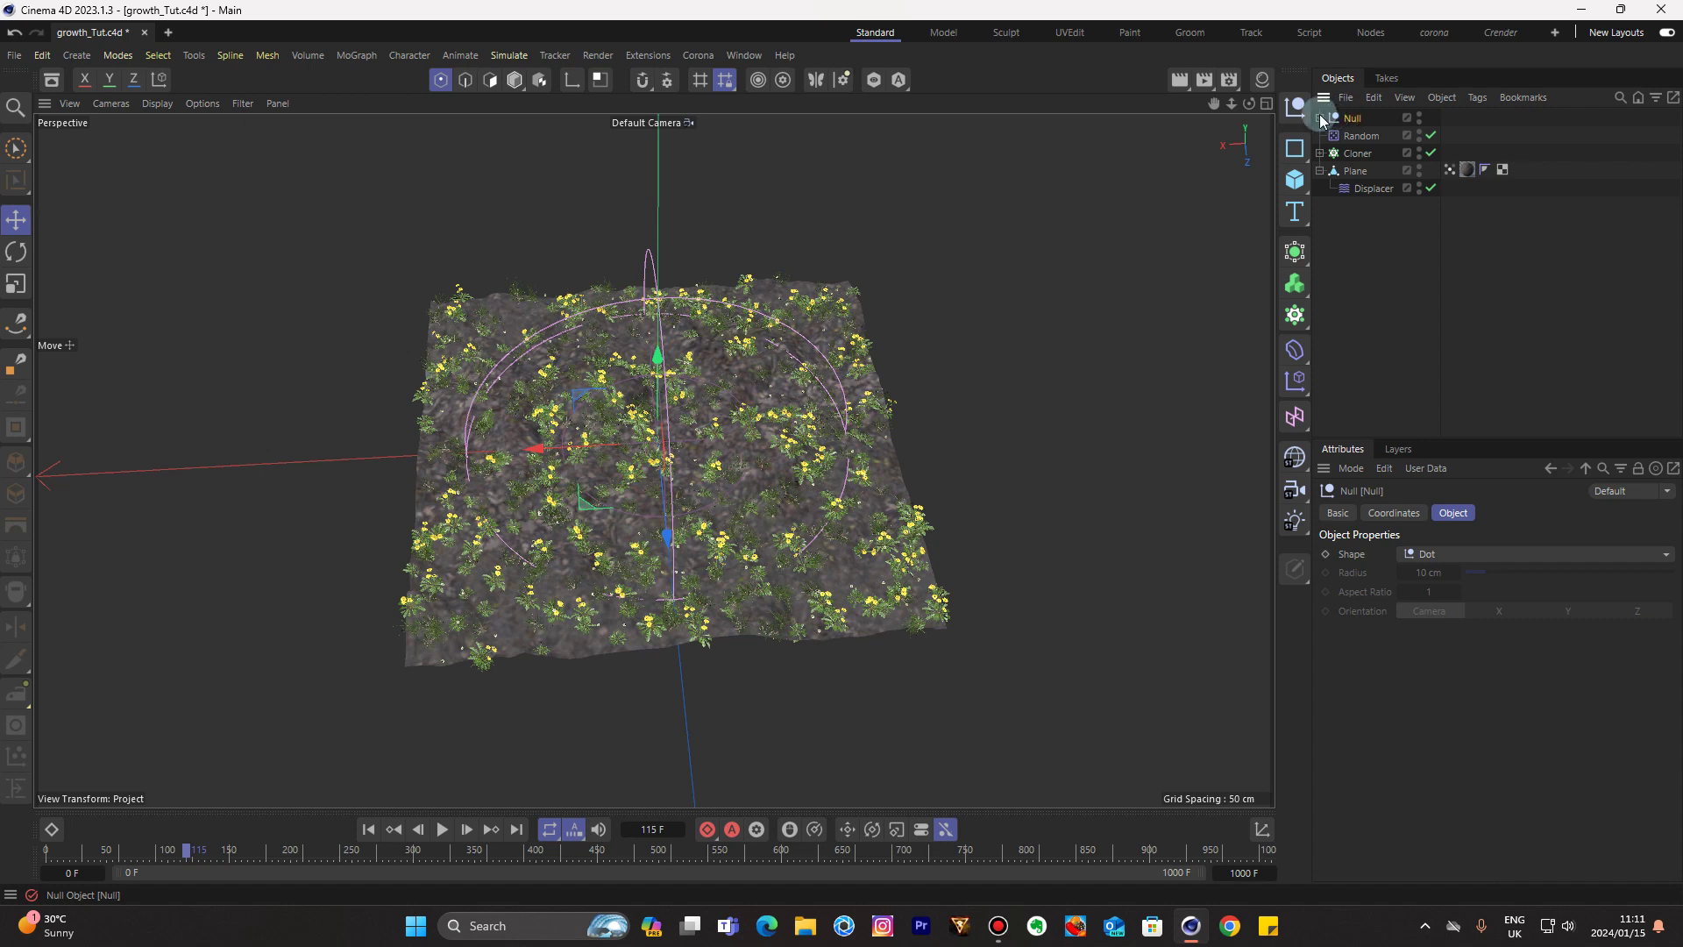
{"action": "mouse_move", "coordinate": [1250, 103]}
{"action": "left_mouse_down"}
{"action": "mouse_move", "coordinate": [1250, 131]}
{"action": "mouse_move", "coordinate": [1249, 83]}
{"action": "left_mouse_up"}
{"action": "left_click", "coordinate": [1478, 98]}
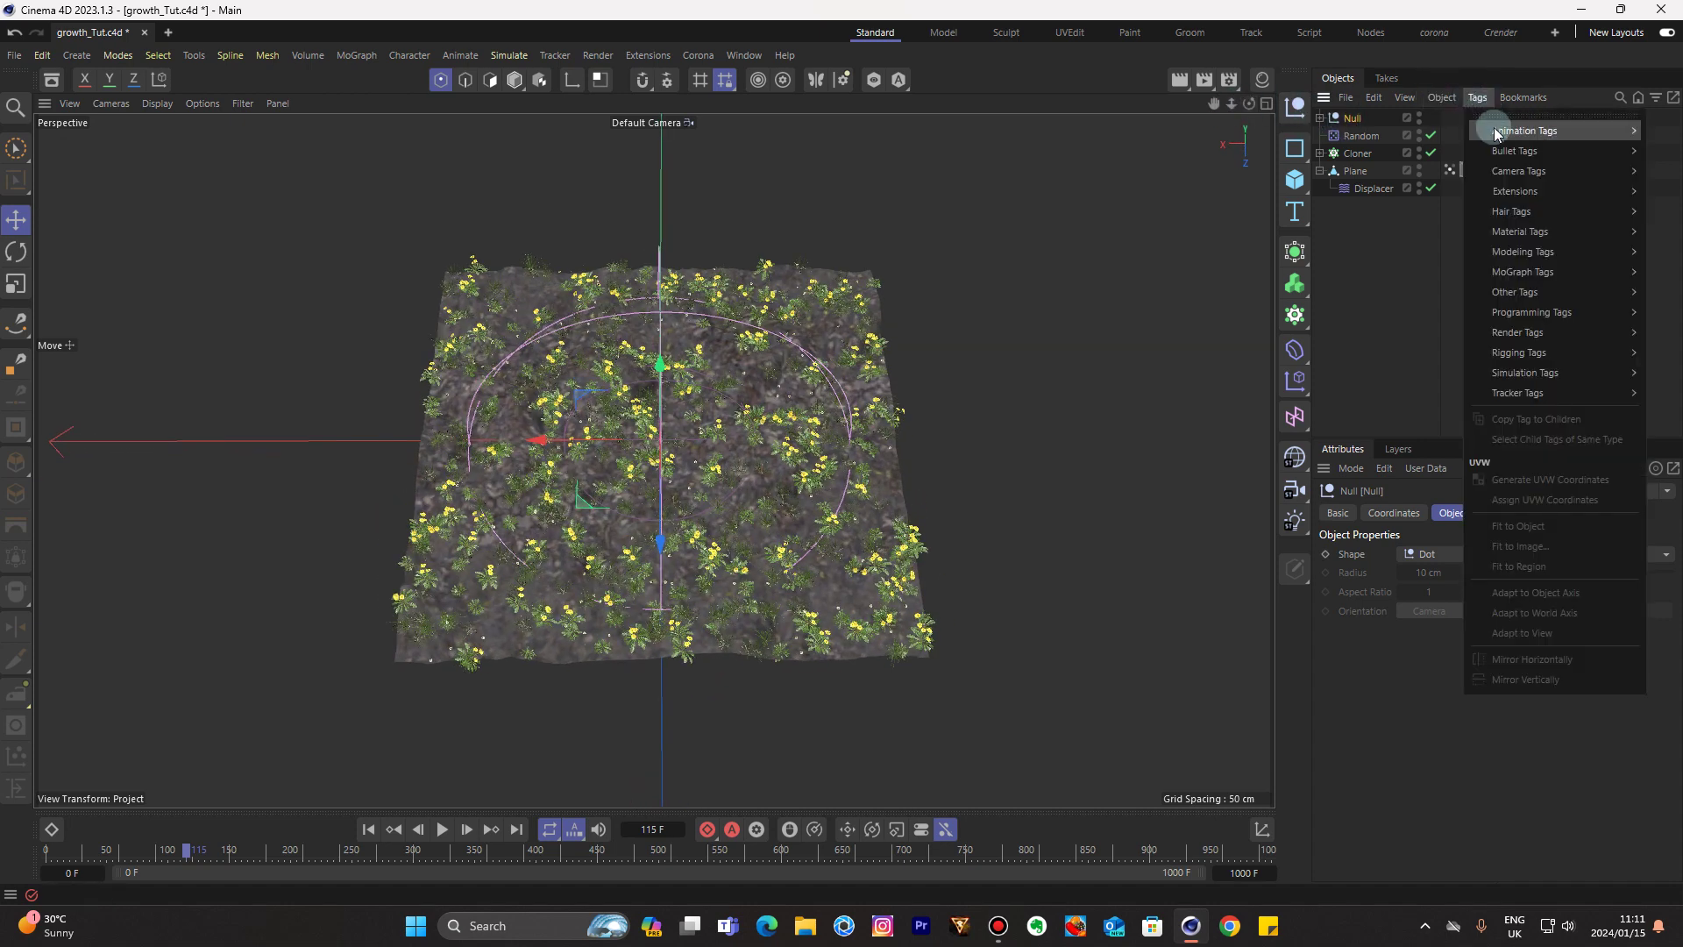
{"action": "mouse_move", "coordinate": [1496, 131]}
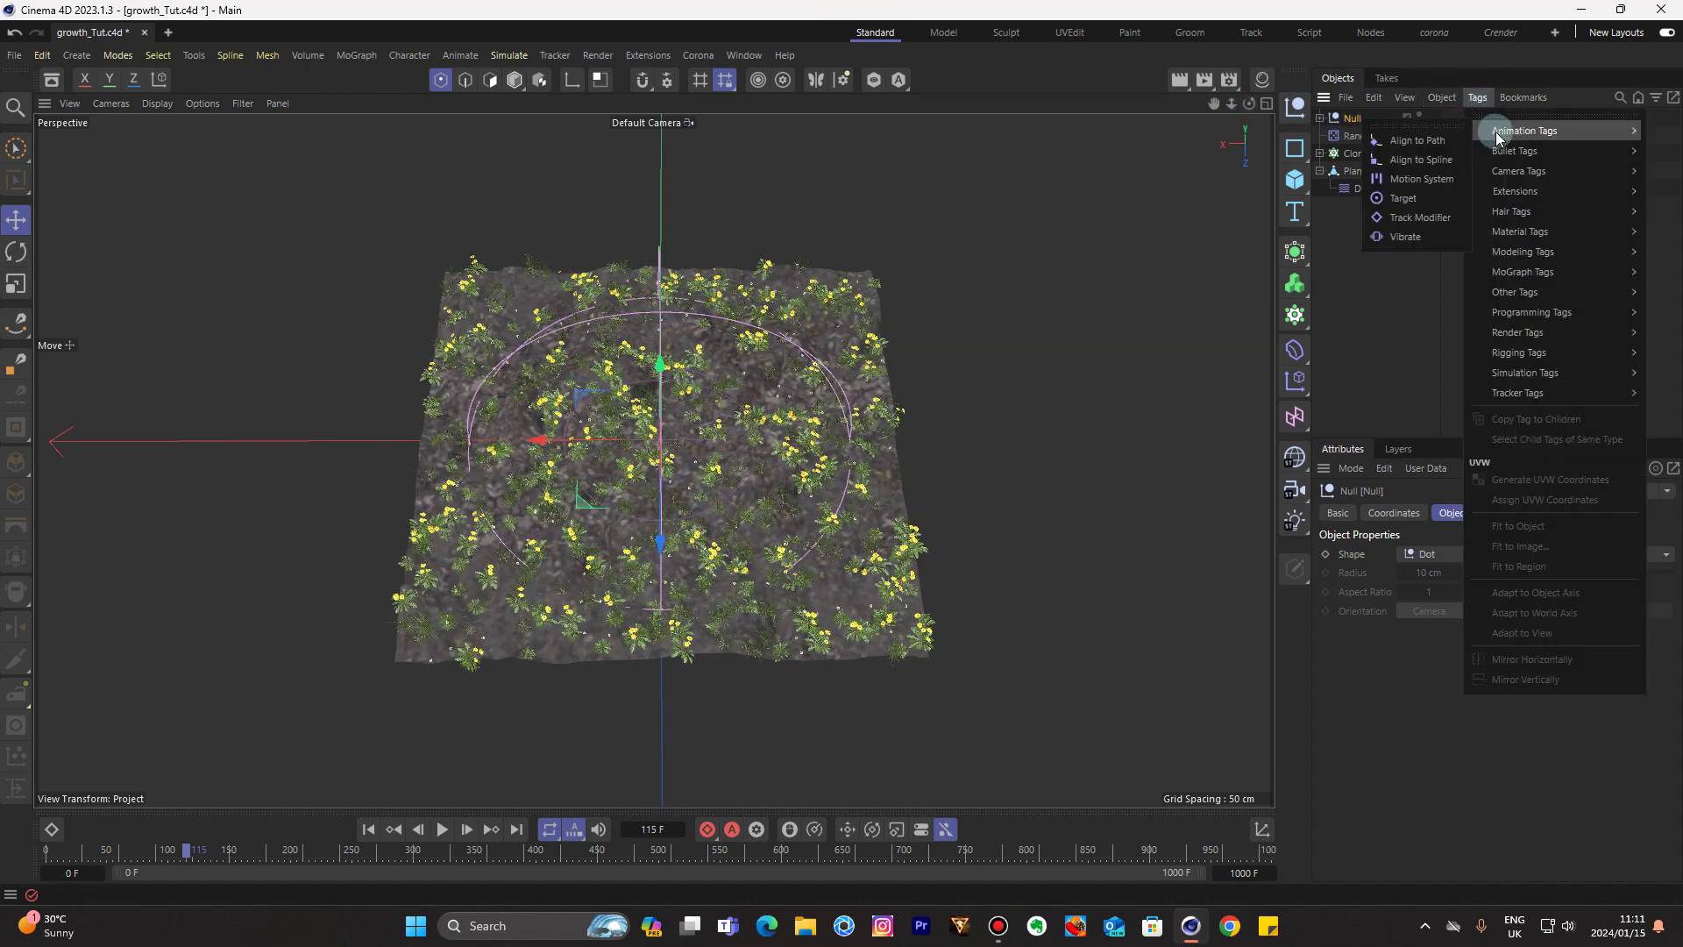
{"action": "left_click", "coordinate": [1404, 237]}
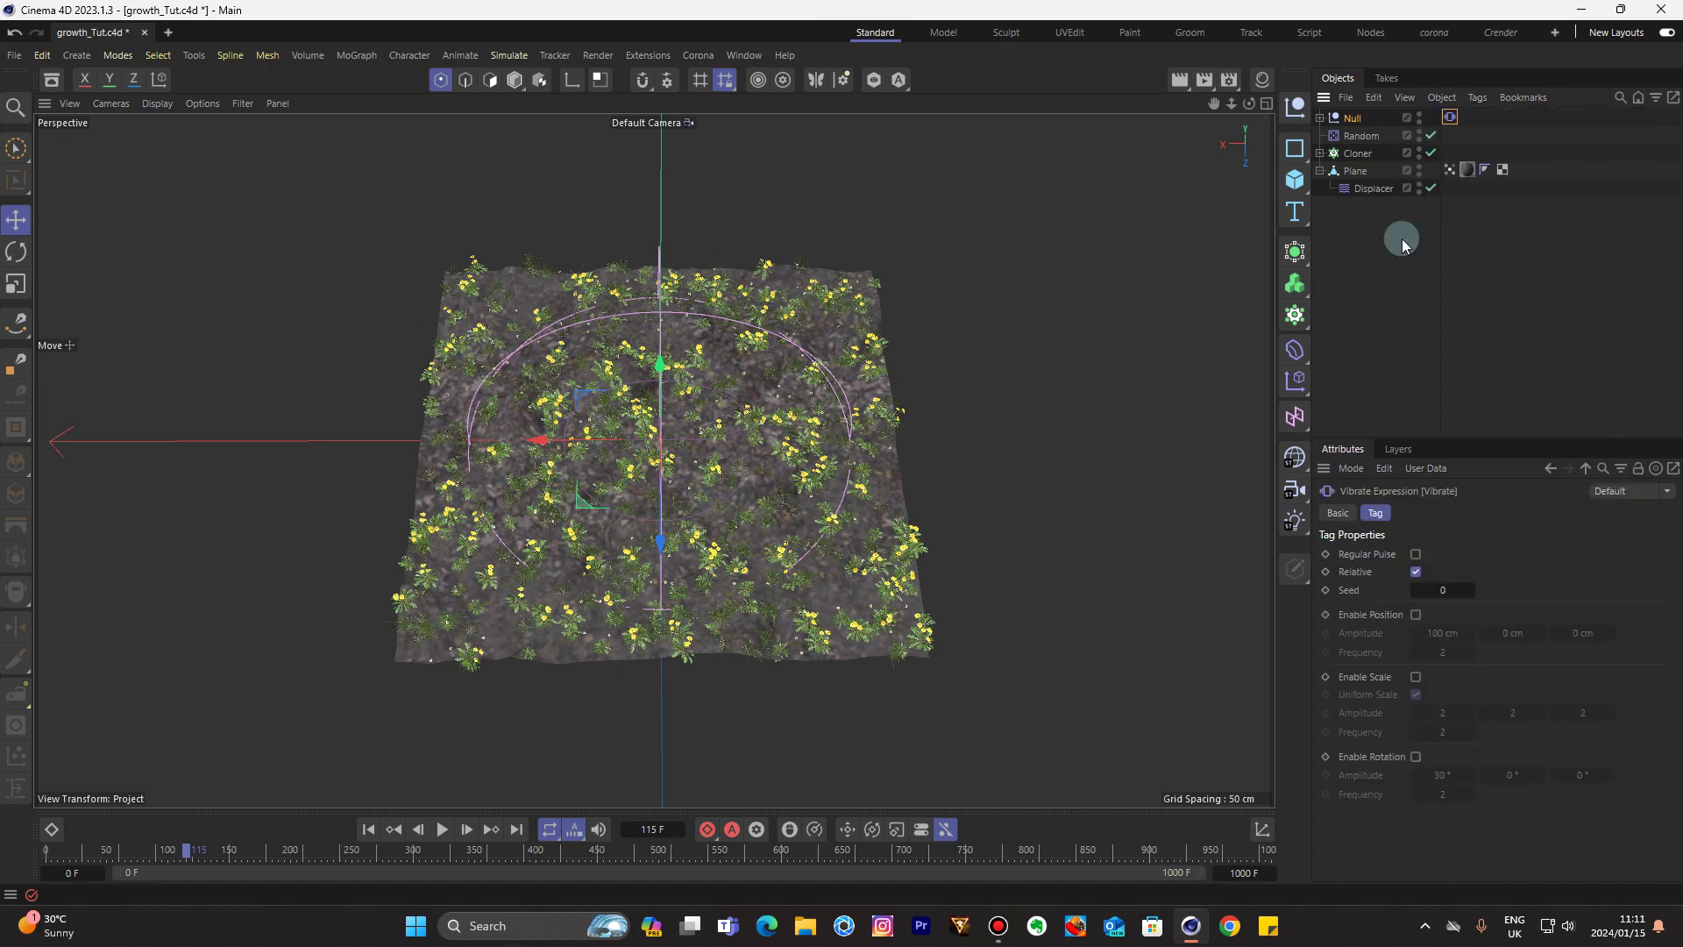
{"action": "left_click", "coordinate": [1416, 616]}
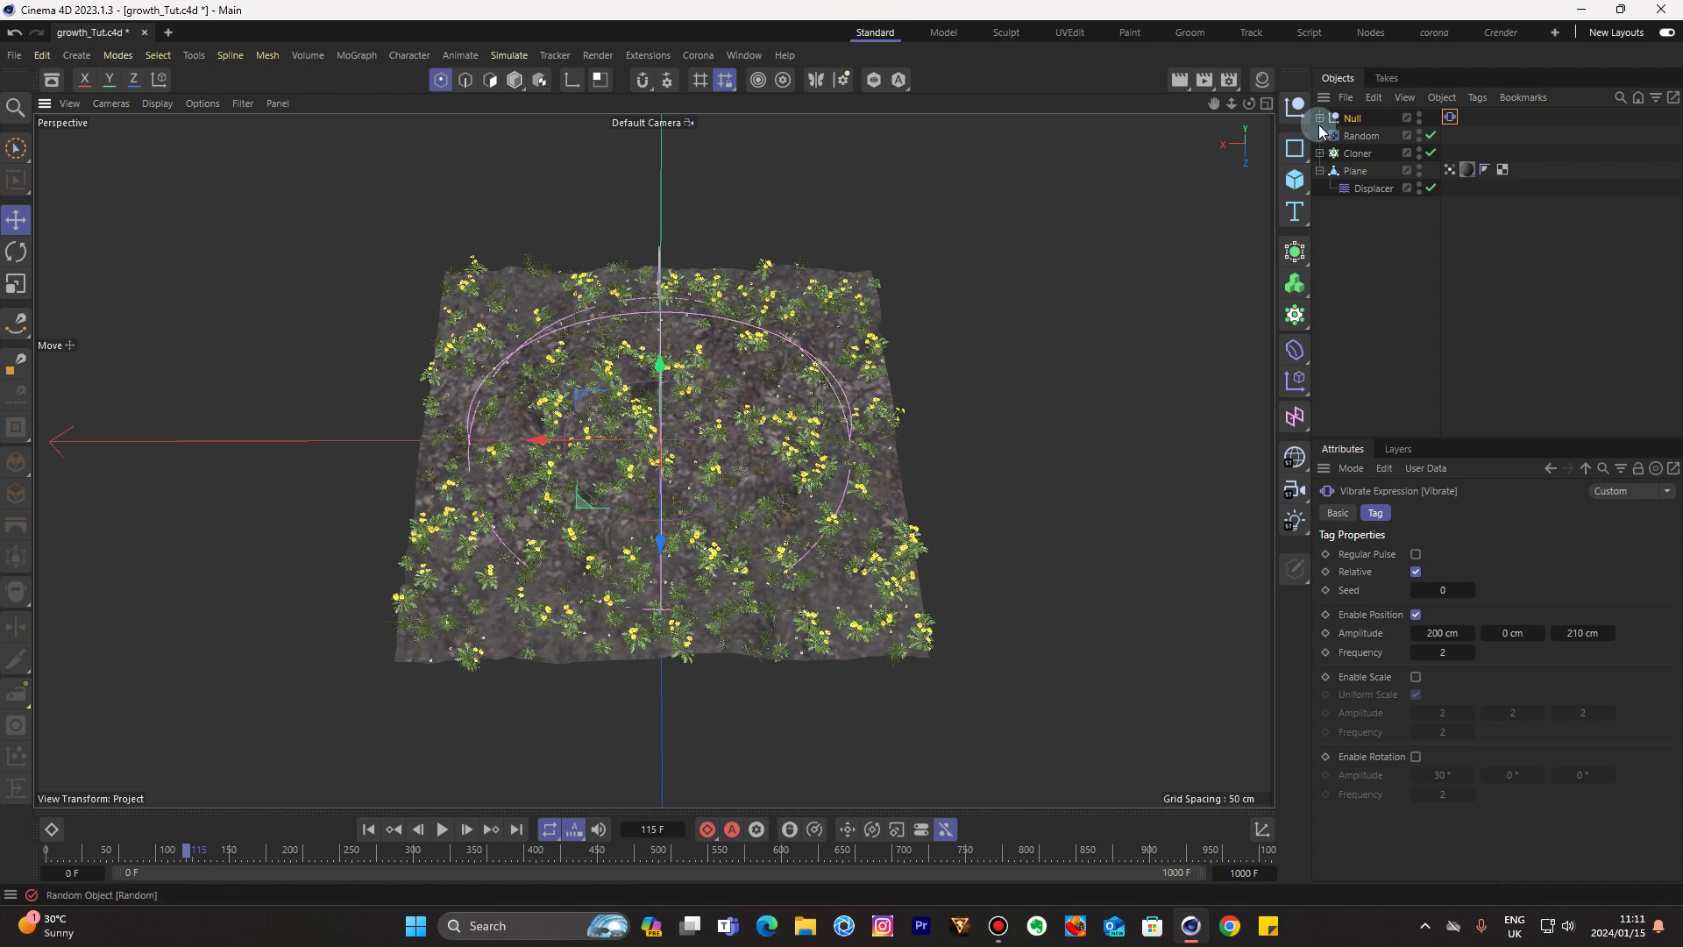
Preview the vibrating field's animation from frame 0, then select the Cloner
{"action": "left_click_drag", "start_coordinate": [1249, 109], "coordinate": [1096, 263]}
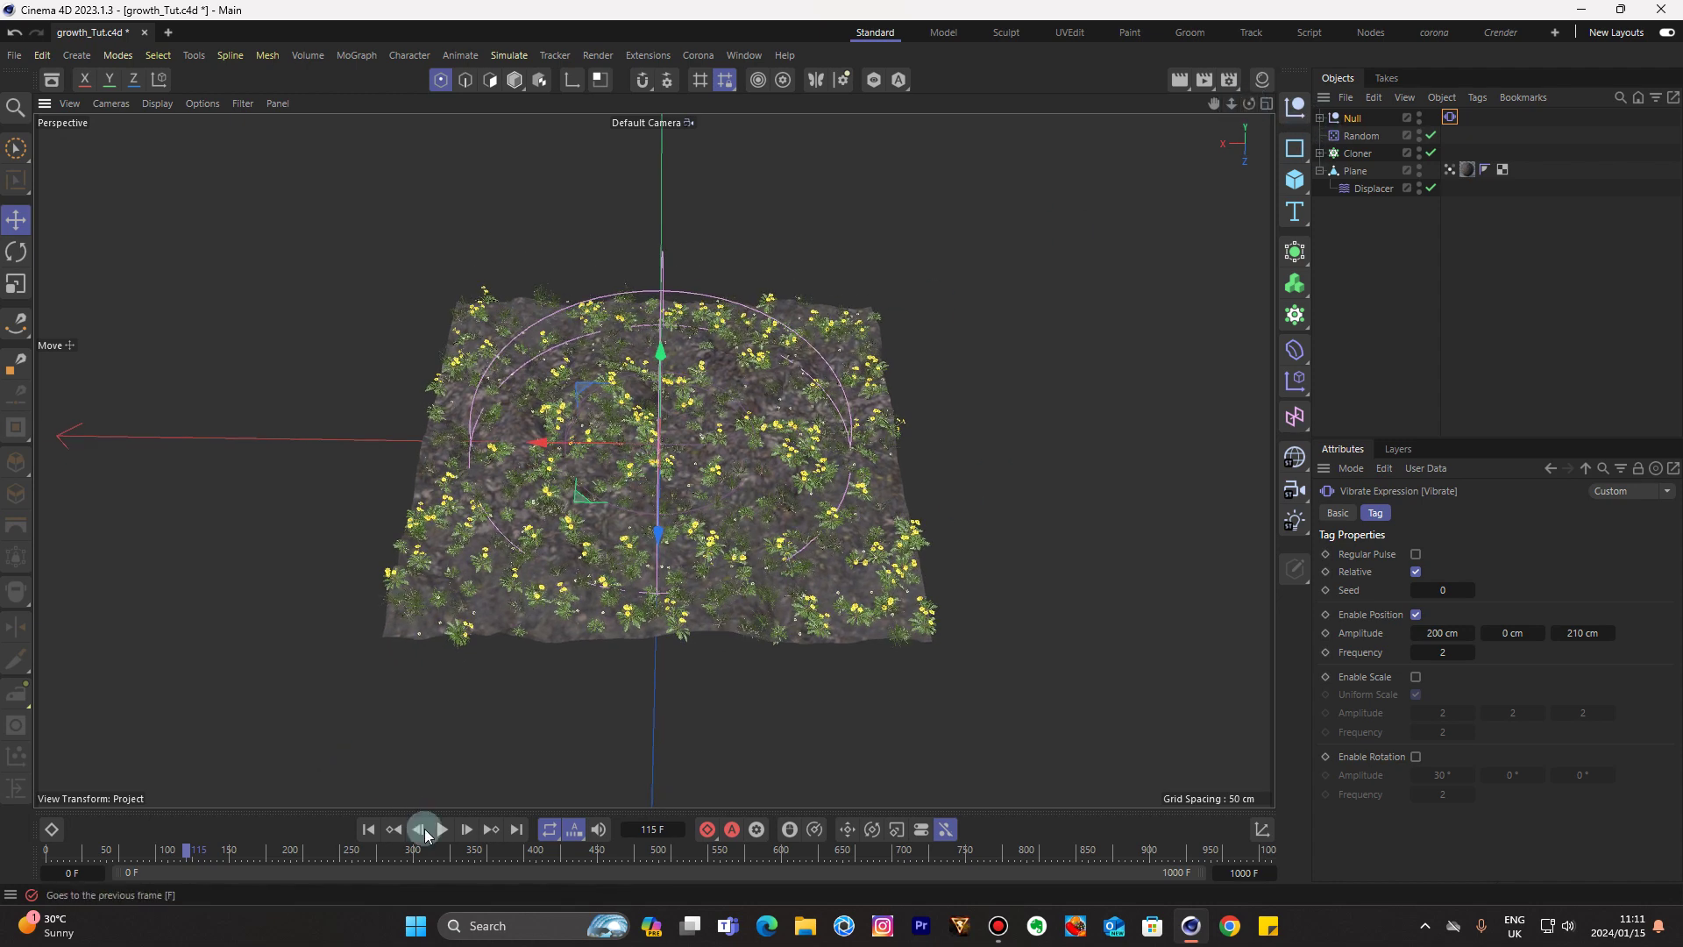
{"action": "left_click", "coordinate": [372, 833]}
{"action": "left_click", "coordinate": [442, 829]}
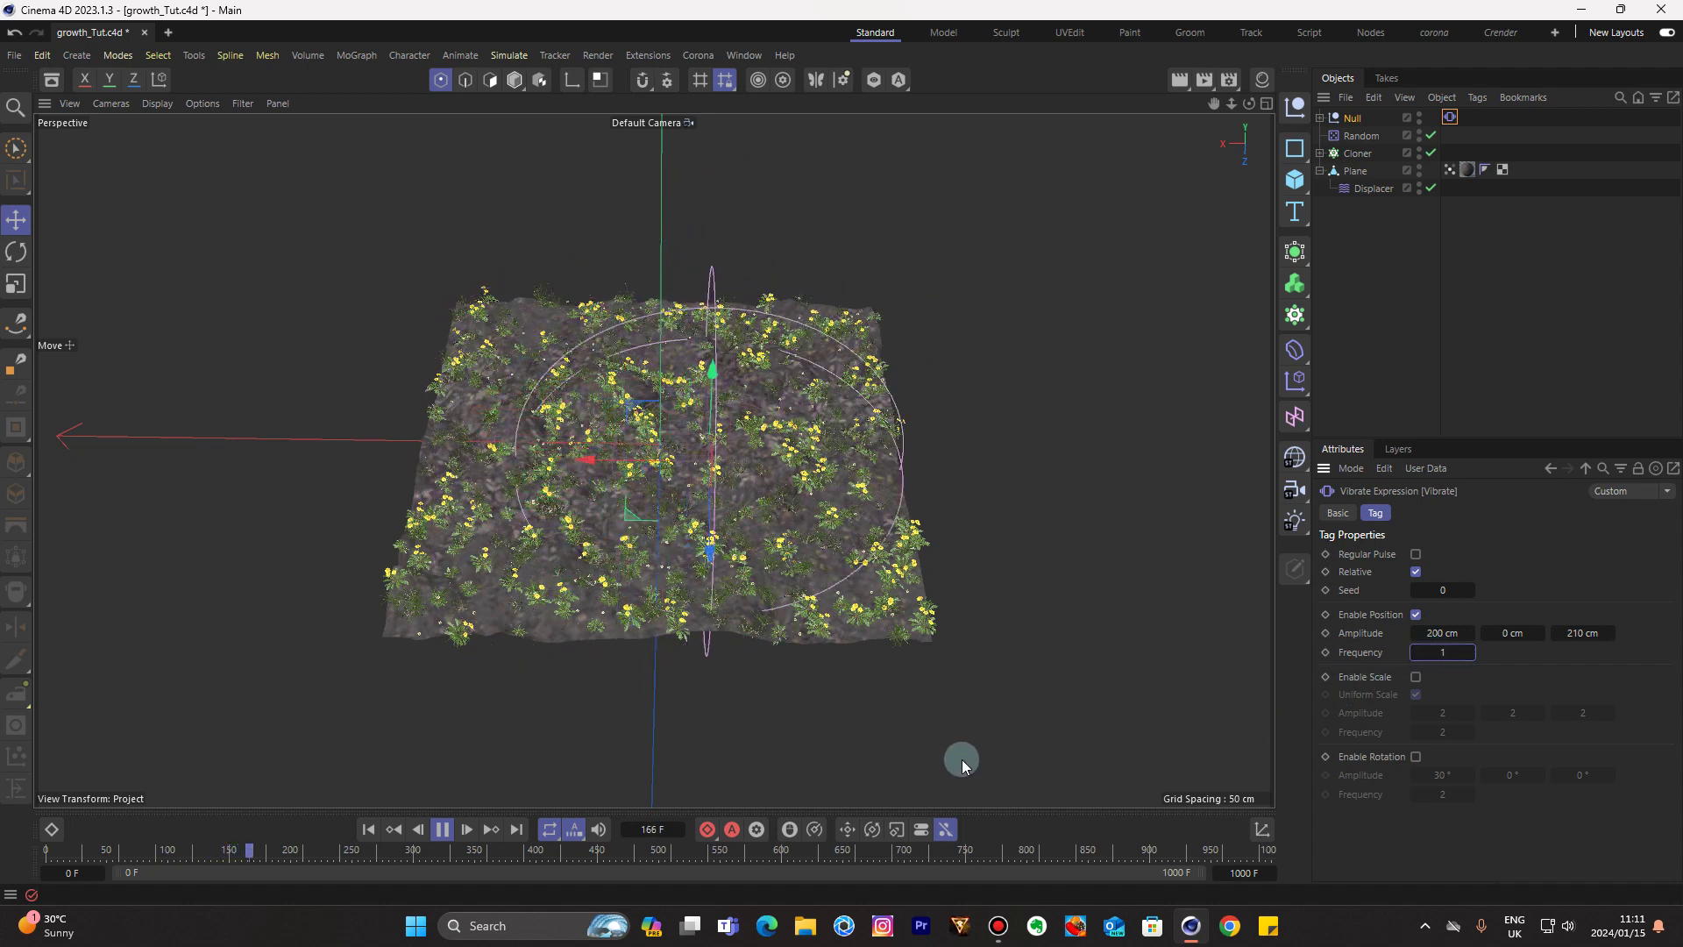
{"action": "left_click", "coordinate": [442, 829]}
{"action": "left_click", "coordinate": [368, 829]}
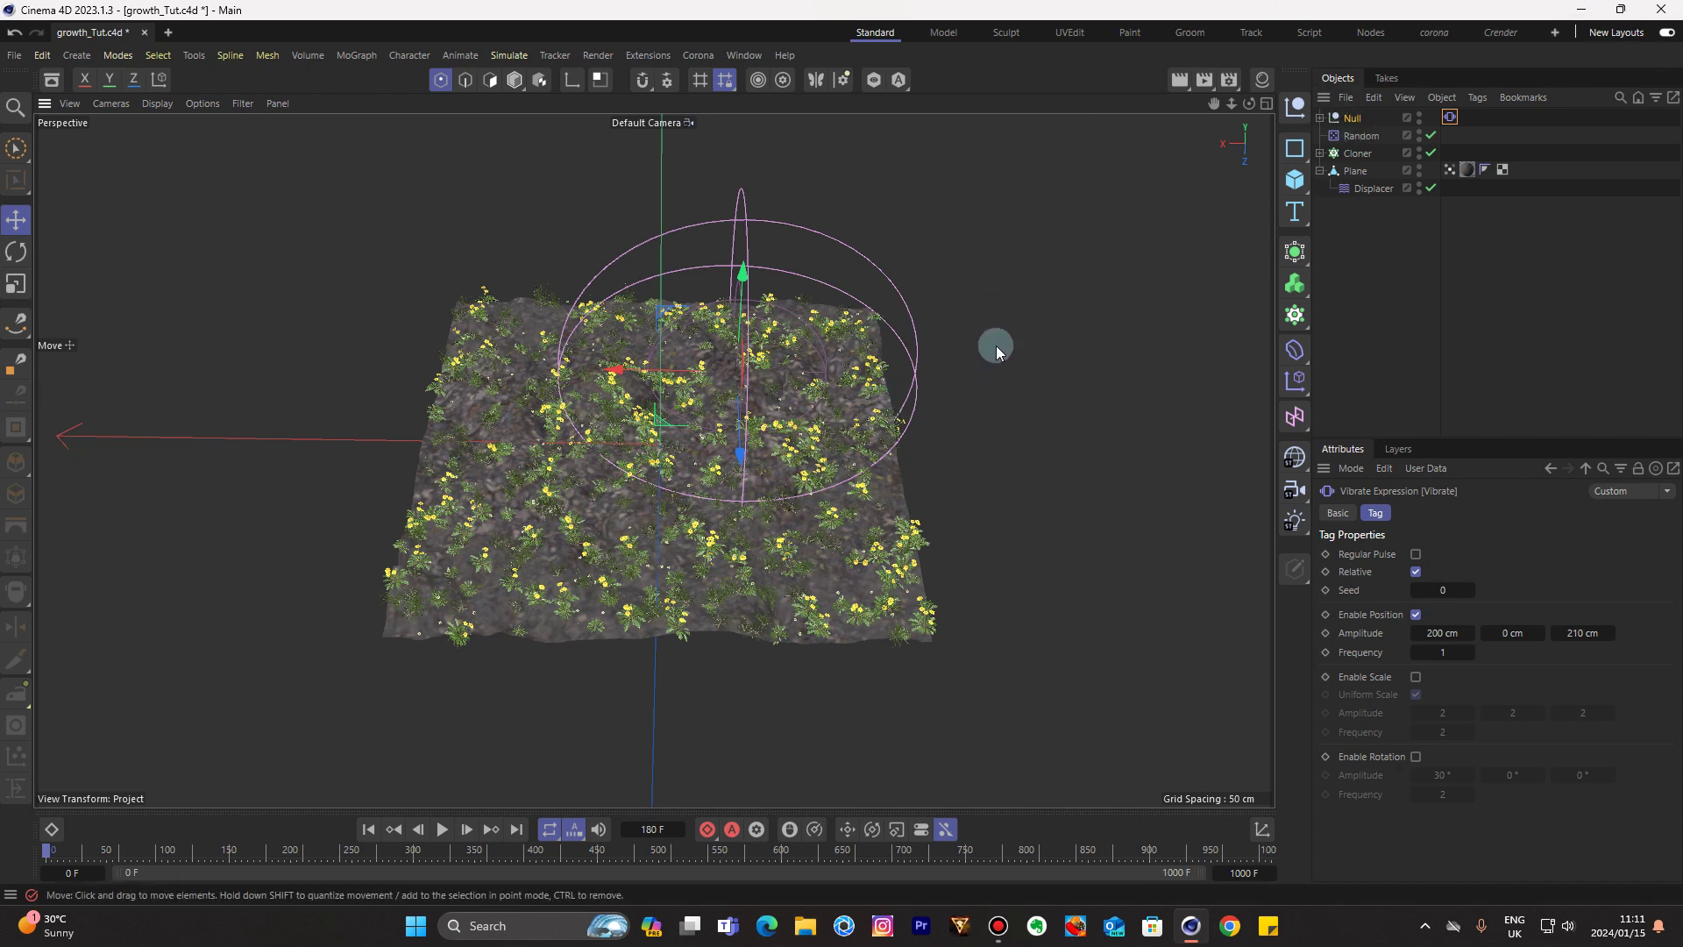
{"action": "left_click", "coordinate": [1337, 152]}
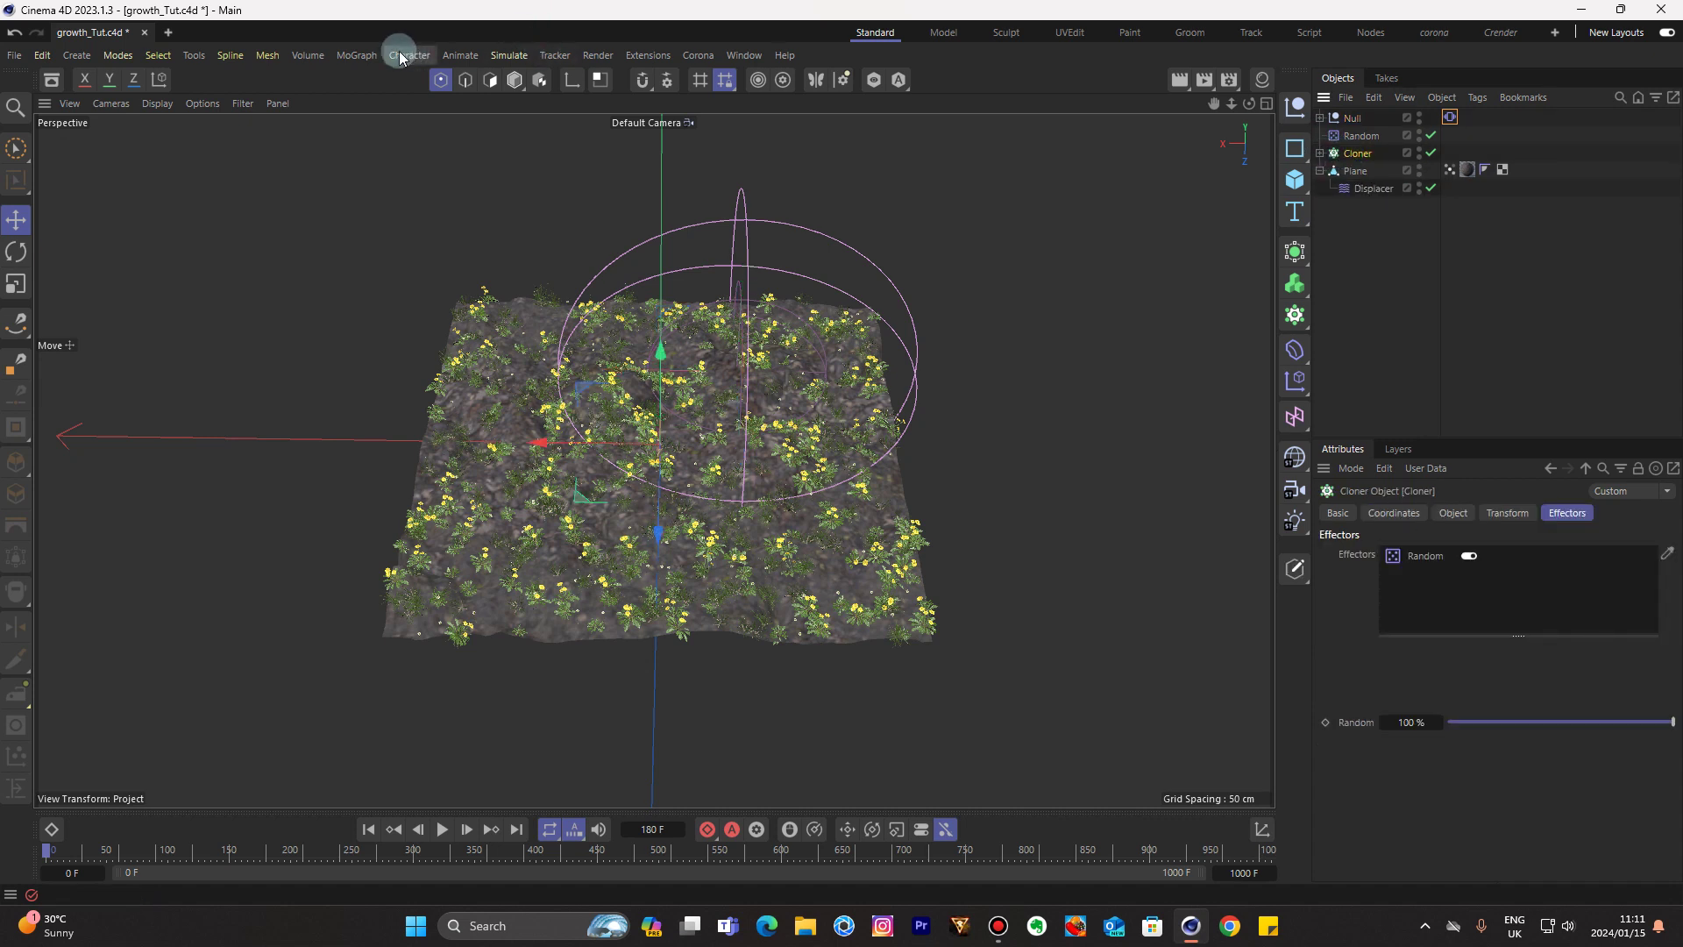
Add a Plain effector to the plant cloner
{"action": "left_click", "coordinate": [358, 55]}
{"action": "mouse_move", "coordinate": [393, 88]}
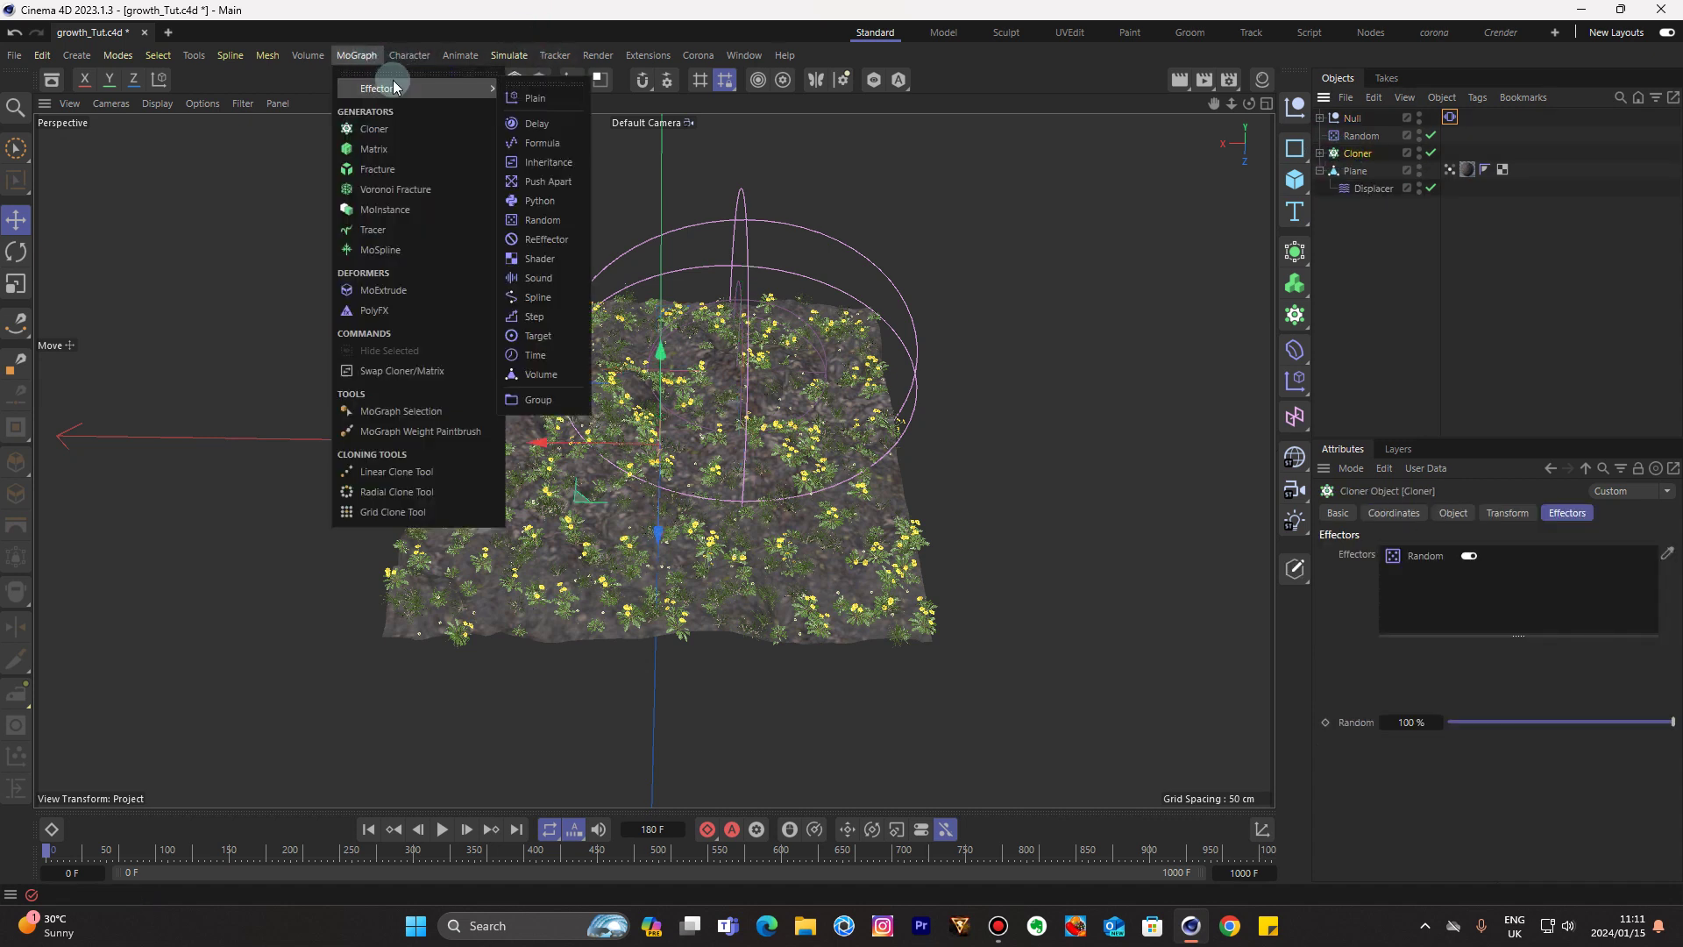
{"action": "left_click", "coordinate": [524, 103]}
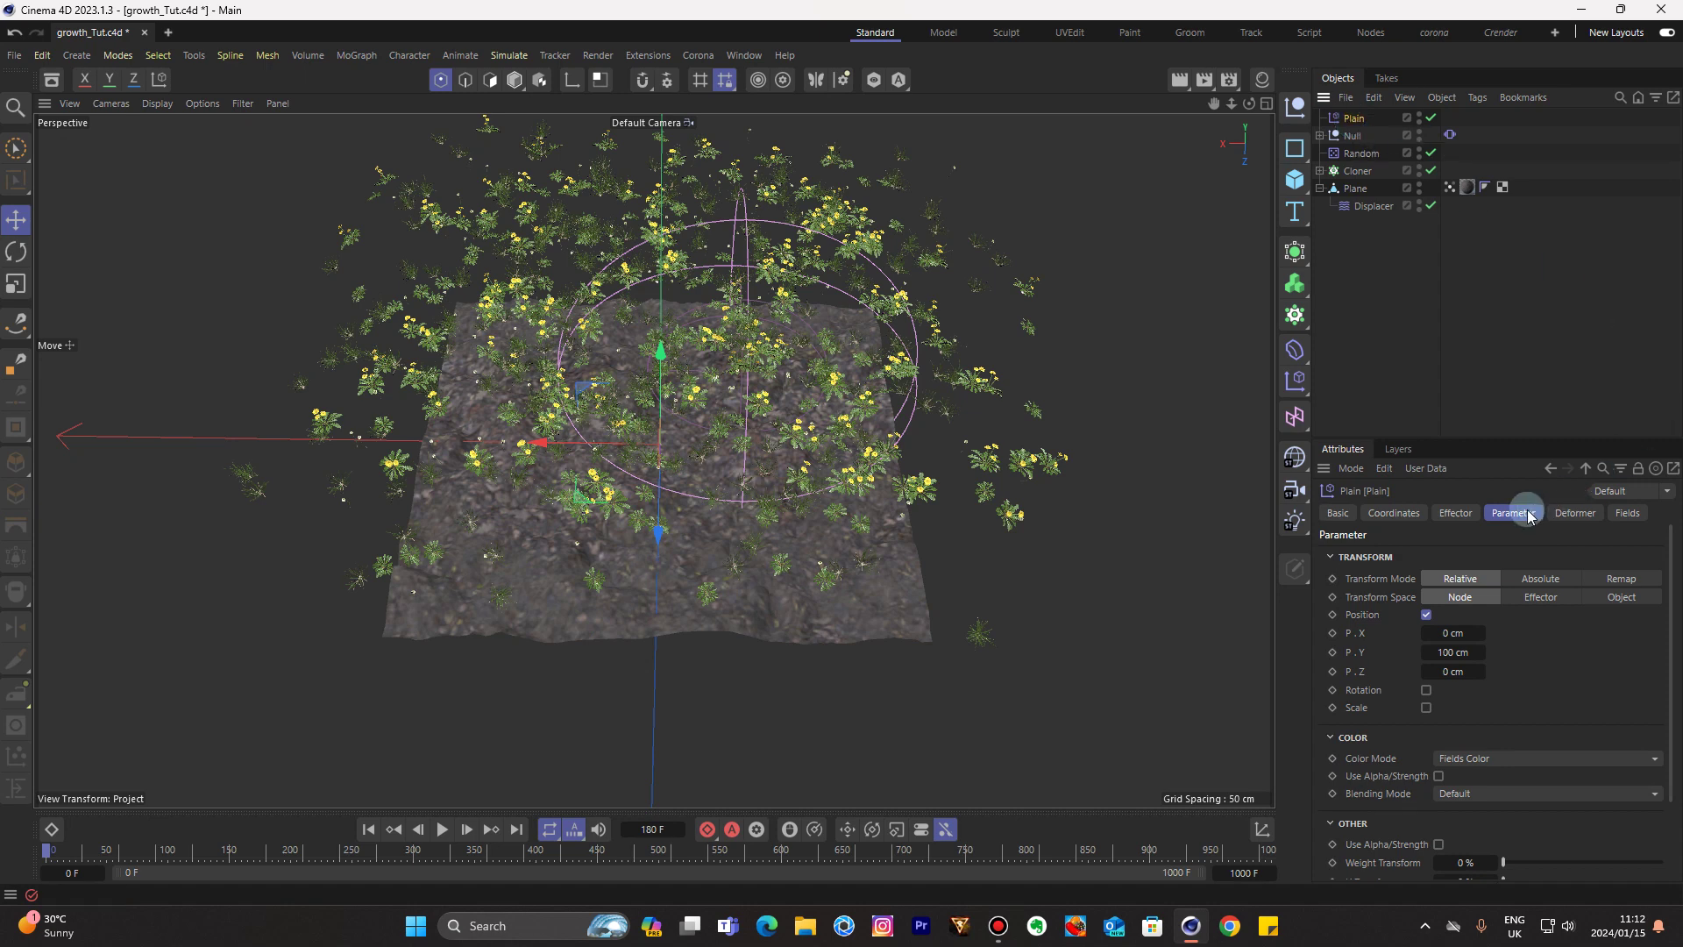
Make the Plain effector use uniform scale -1 instead of position, hiding all clones
{"action": "left_click", "coordinate": [1426, 615]}
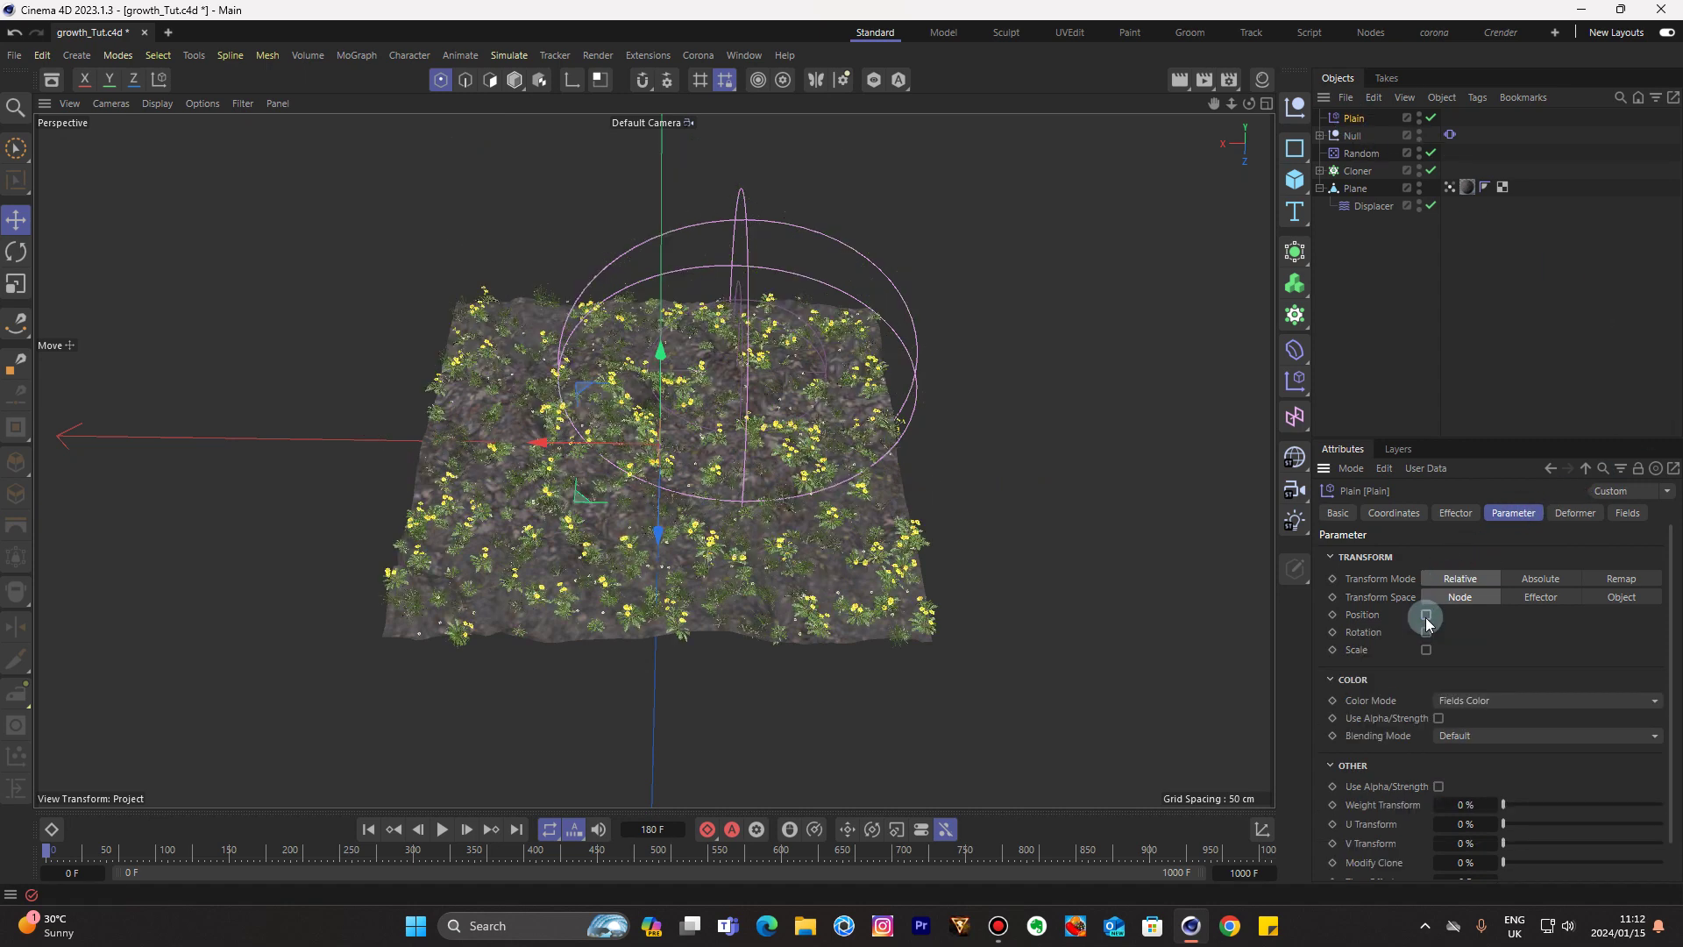
{"action": "left_click", "coordinate": [1427, 650]}
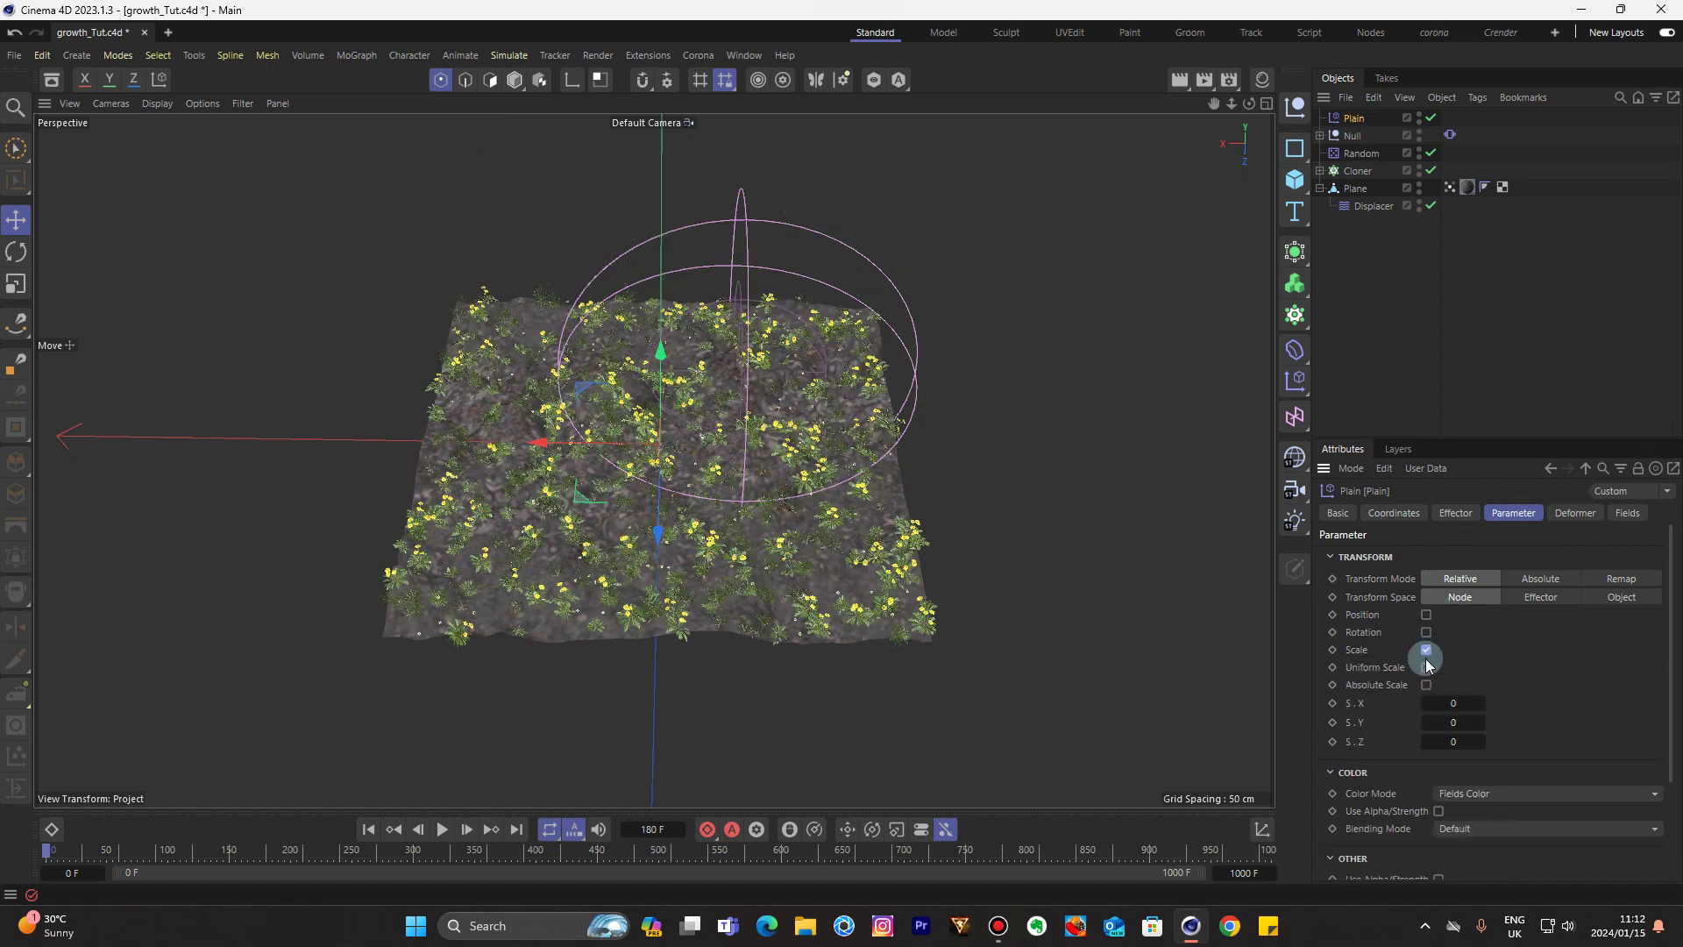
{"action": "left_click", "coordinate": [1427, 668]}
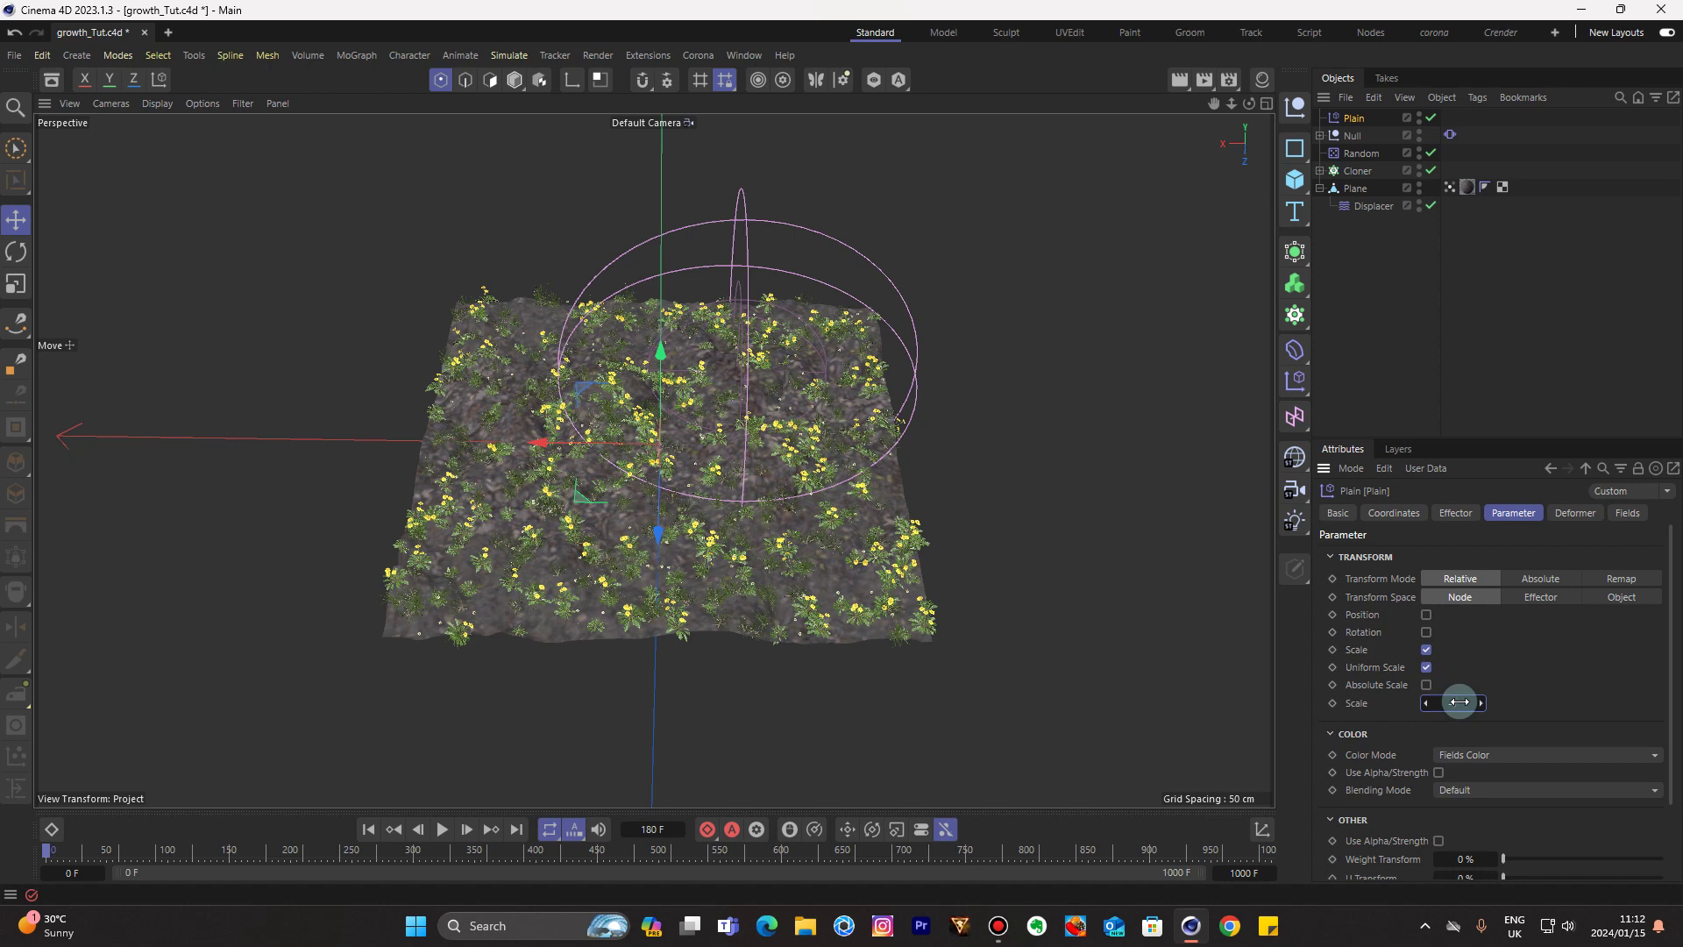
{"action": "left_click_drag", "start_coordinate": [1459, 702], "coordinate": [1459, 701]}
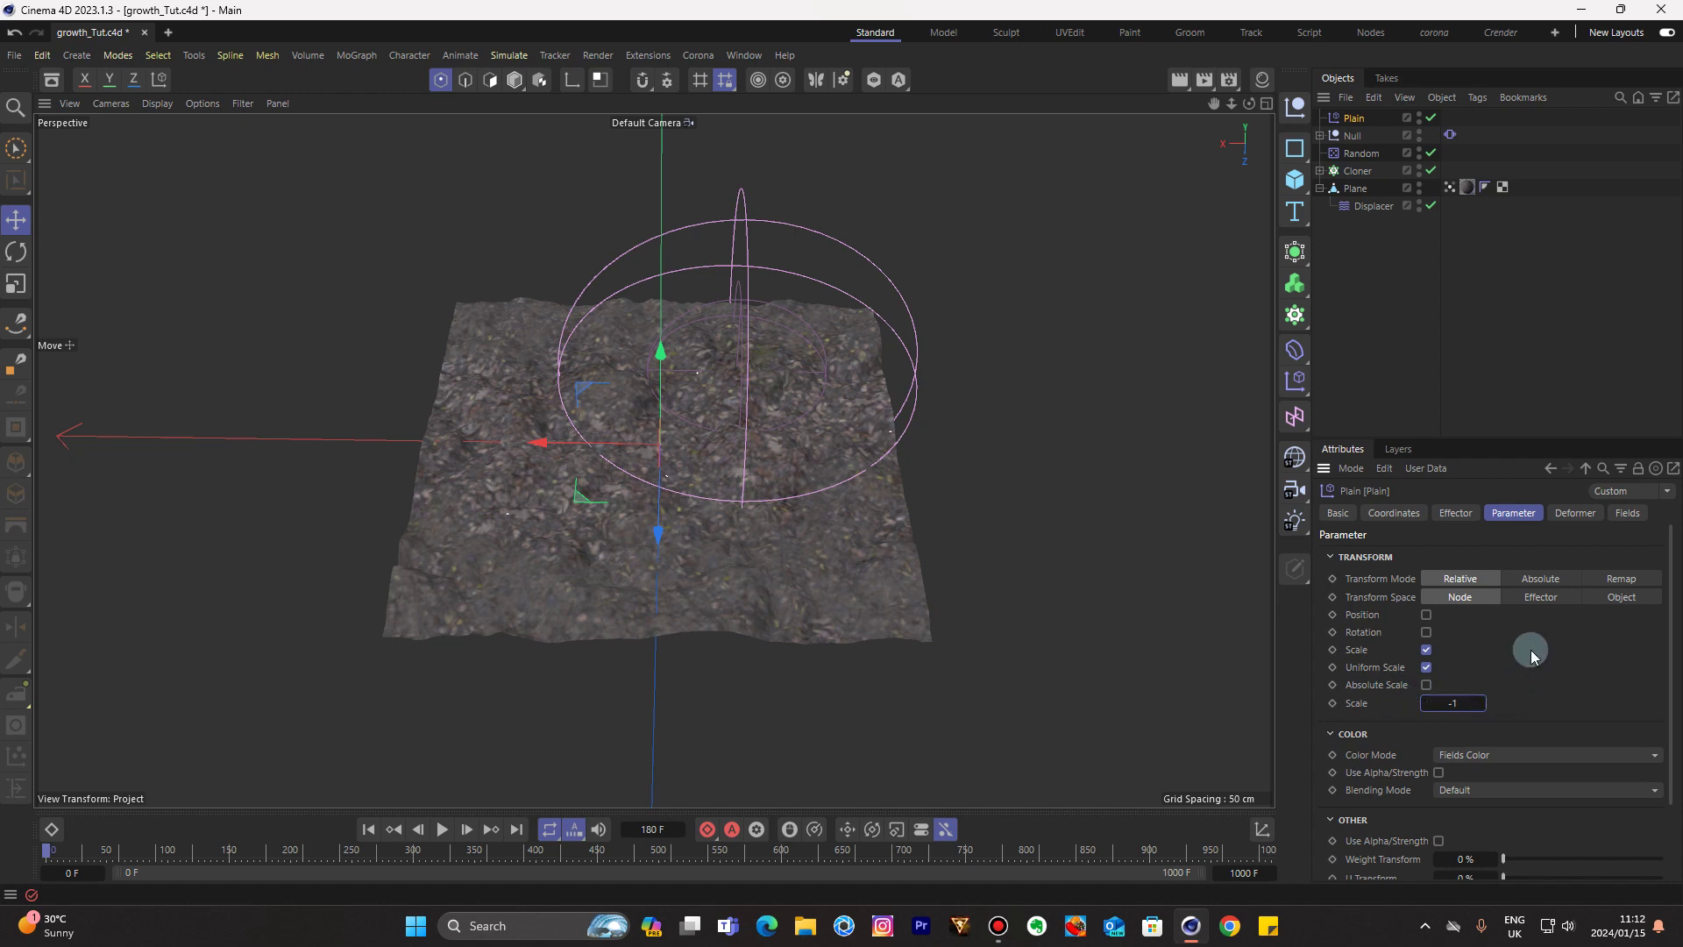
{"action": "left_click", "coordinate": [1628, 513]}
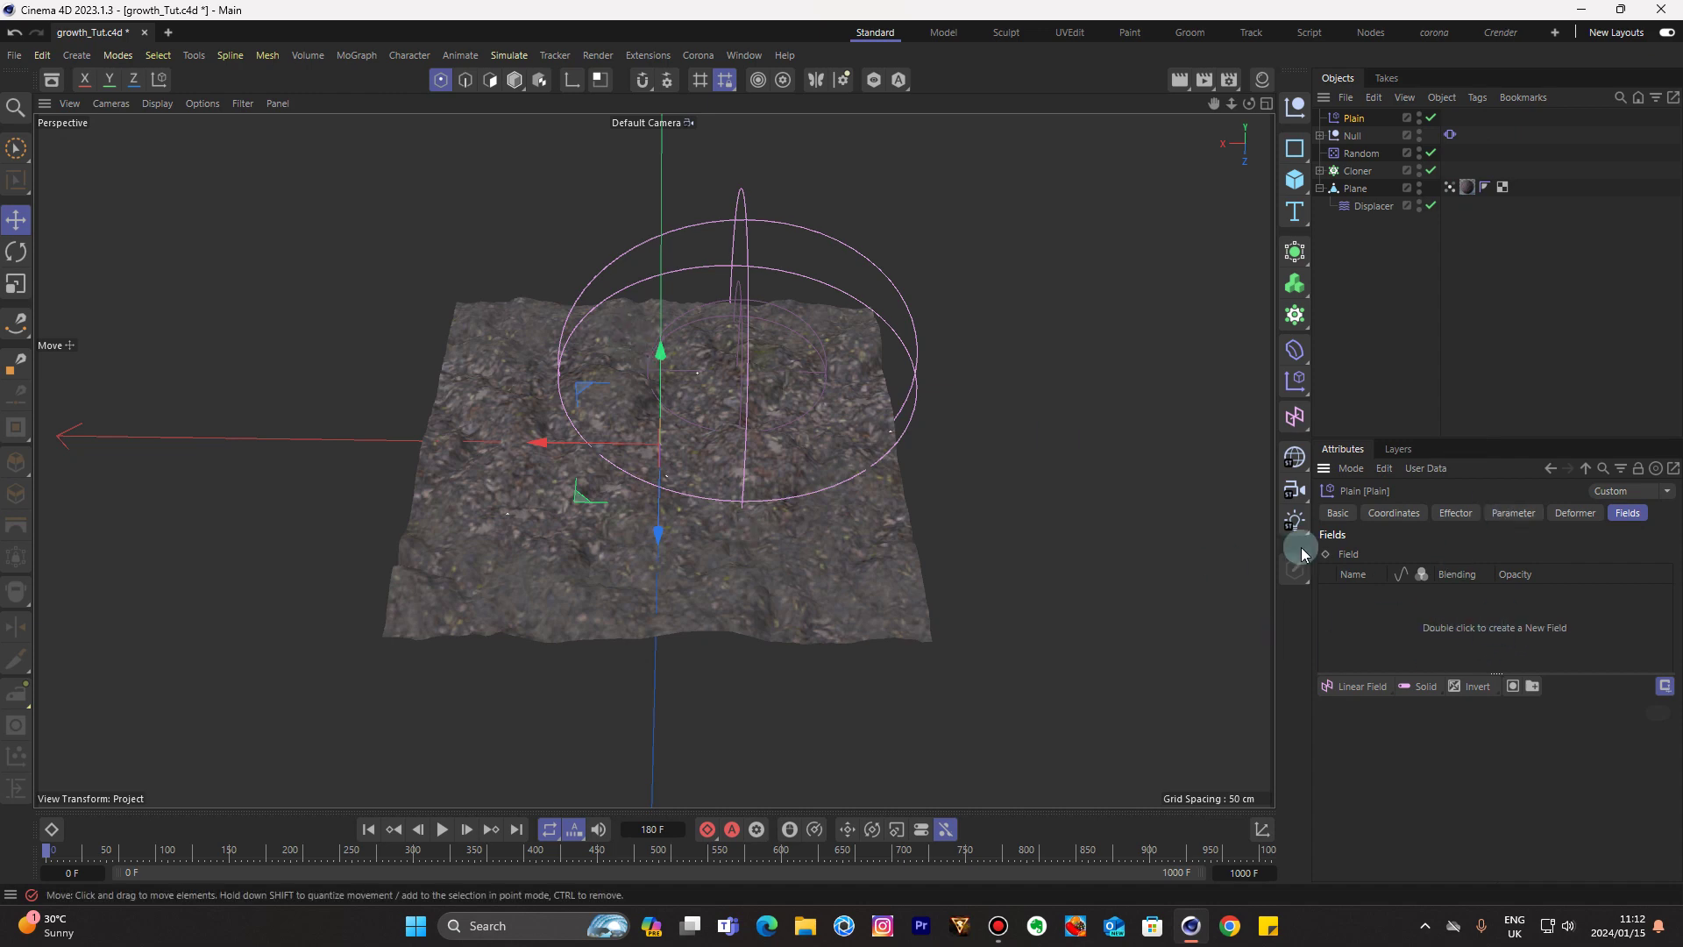
Use the Plane's Vertex Map as the Plain effector's field and play the animation
{"action": "left_click_drag", "start_coordinate": [1453, 193], "coordinate": [1426, 601]}
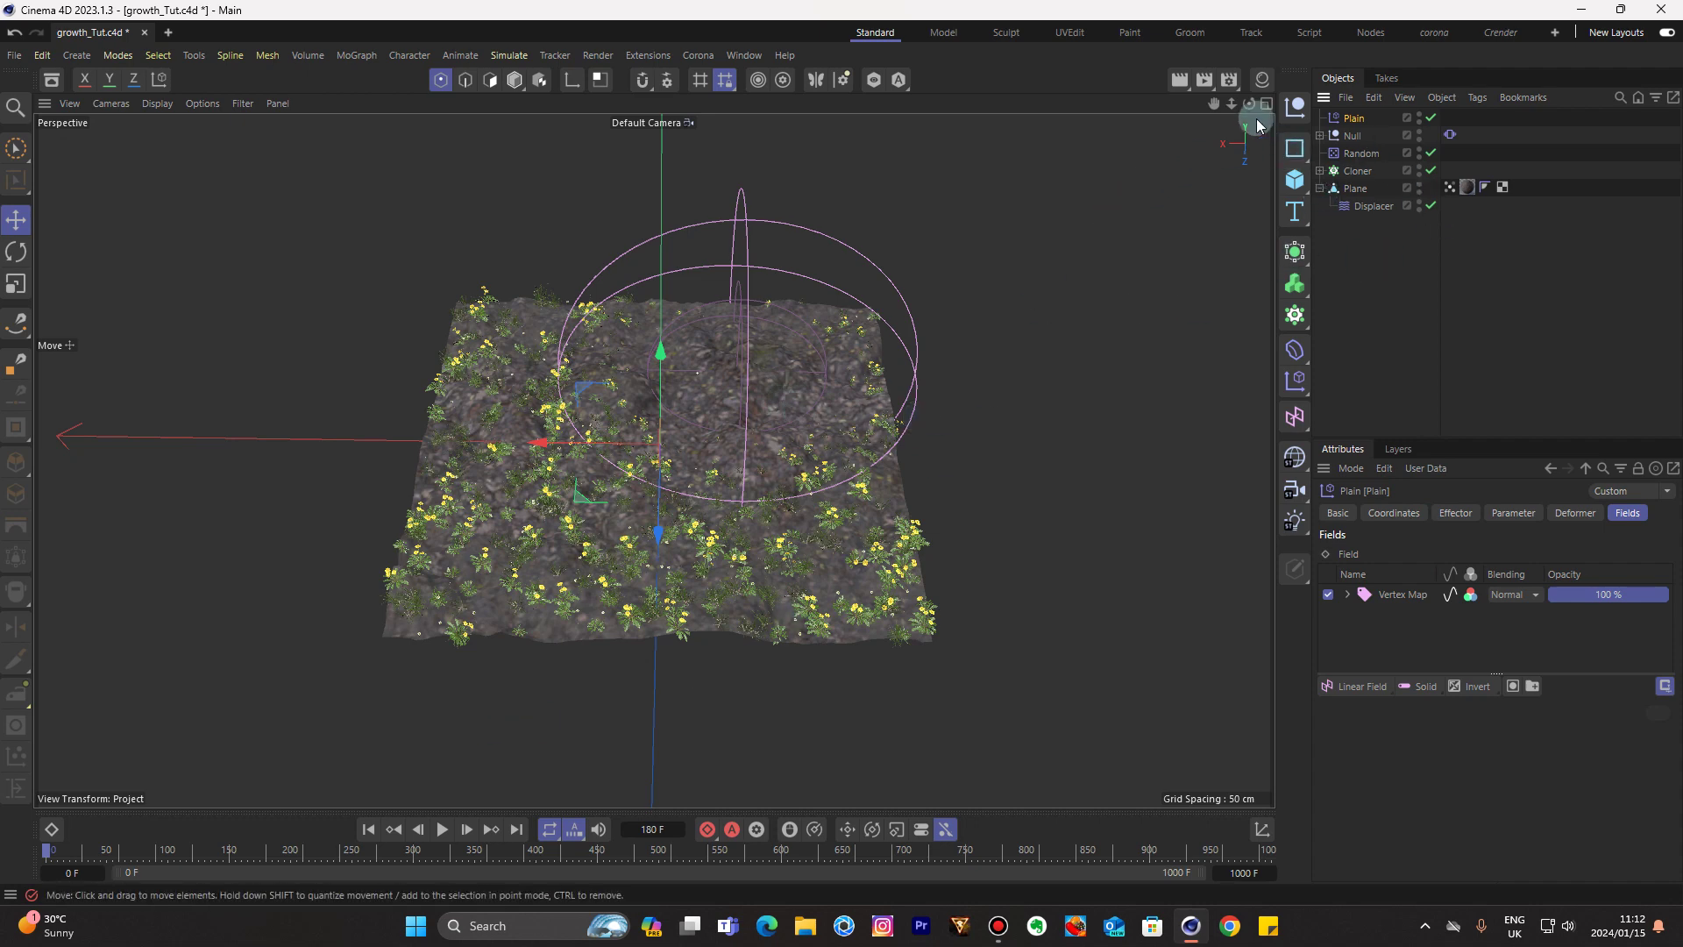
{"action": "left_click_drag", "start_coordinate": [1249, 103], "coordinate": [655, 681]}
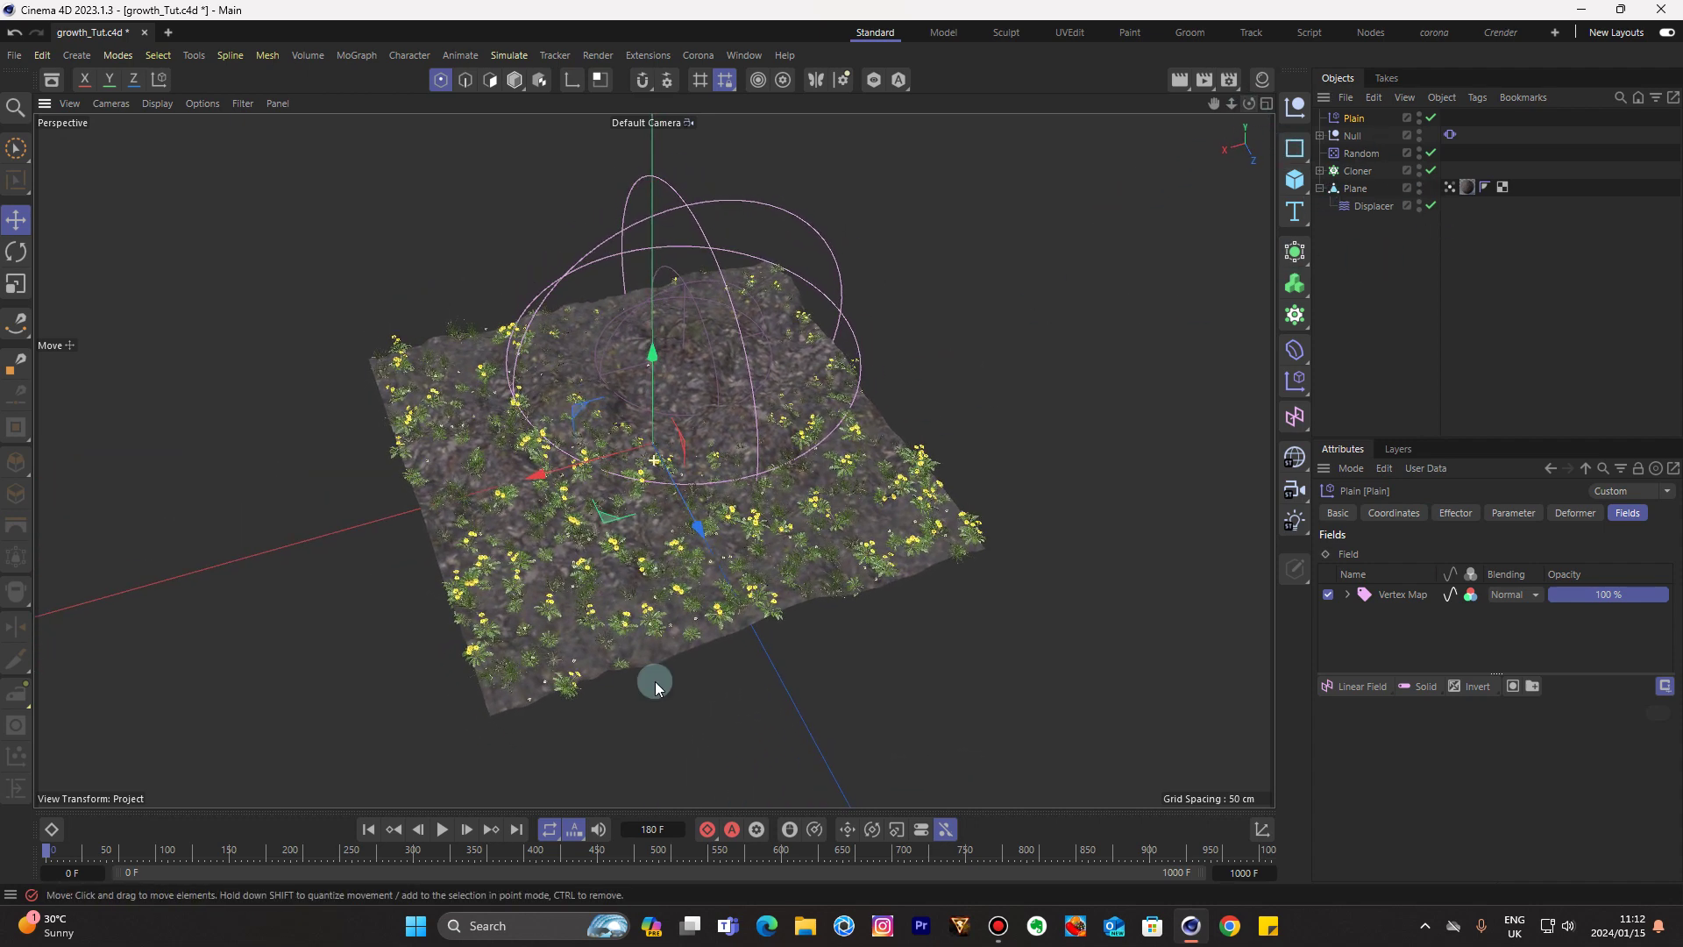
{"action": "left_click", "coordinate": [445, 829]}
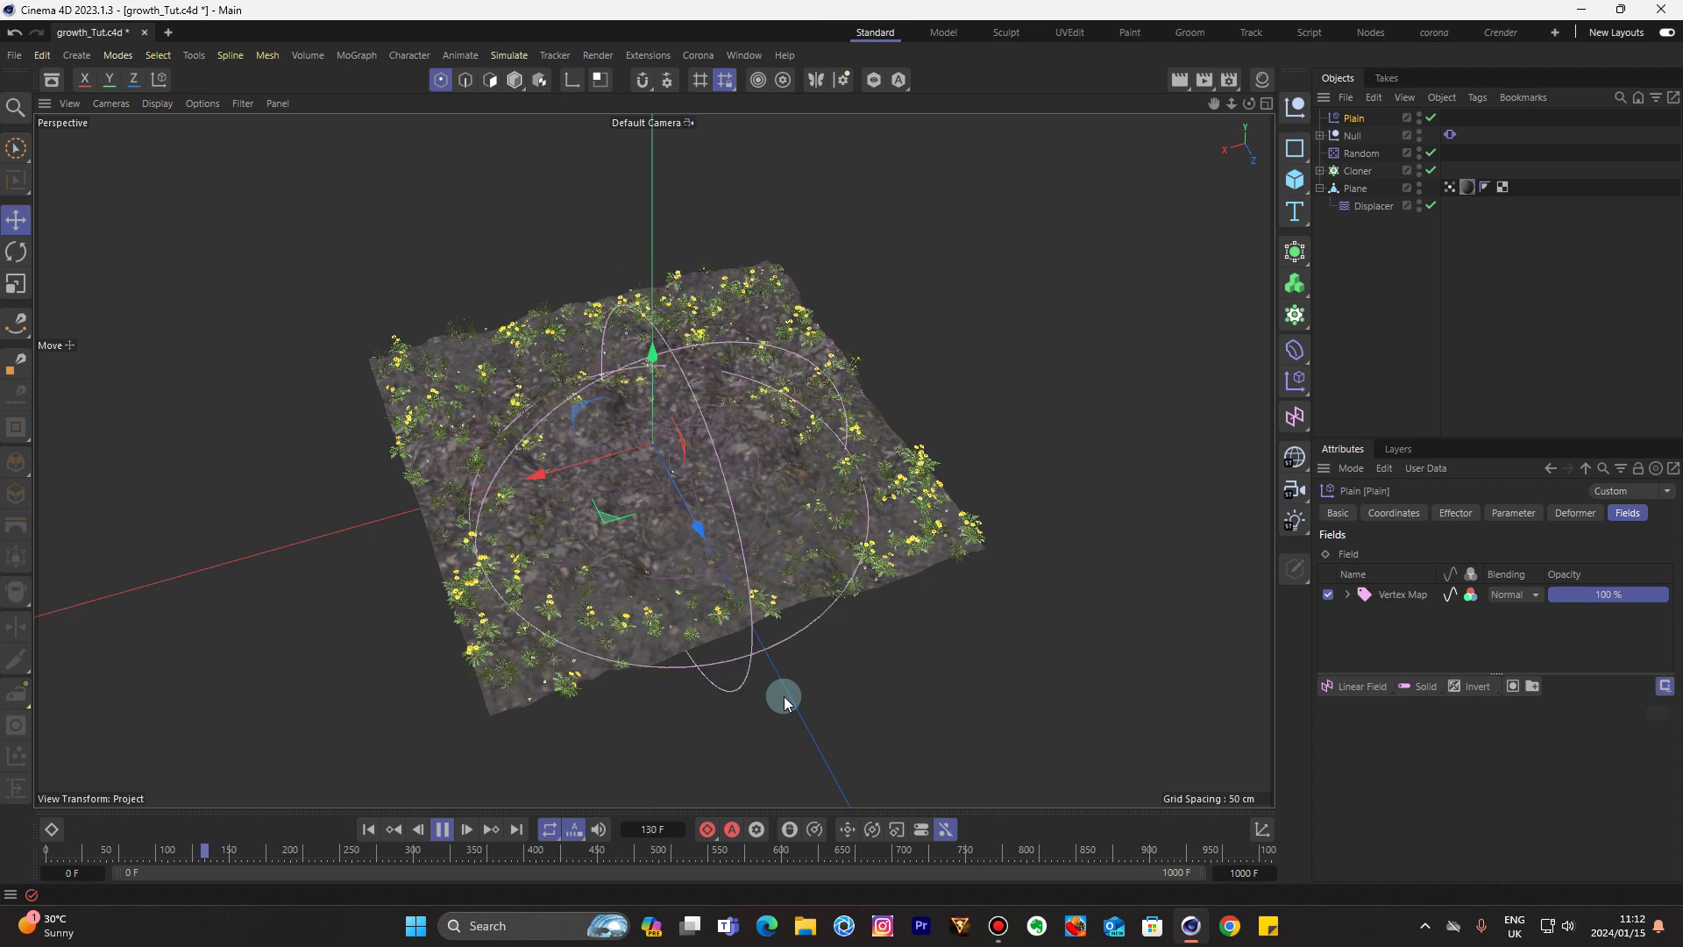
Set the Spherical Field inside the Null to about 65 cm, then reselect the Plain effector
{"action": "left_click", "coordinate": [1320, 135]}
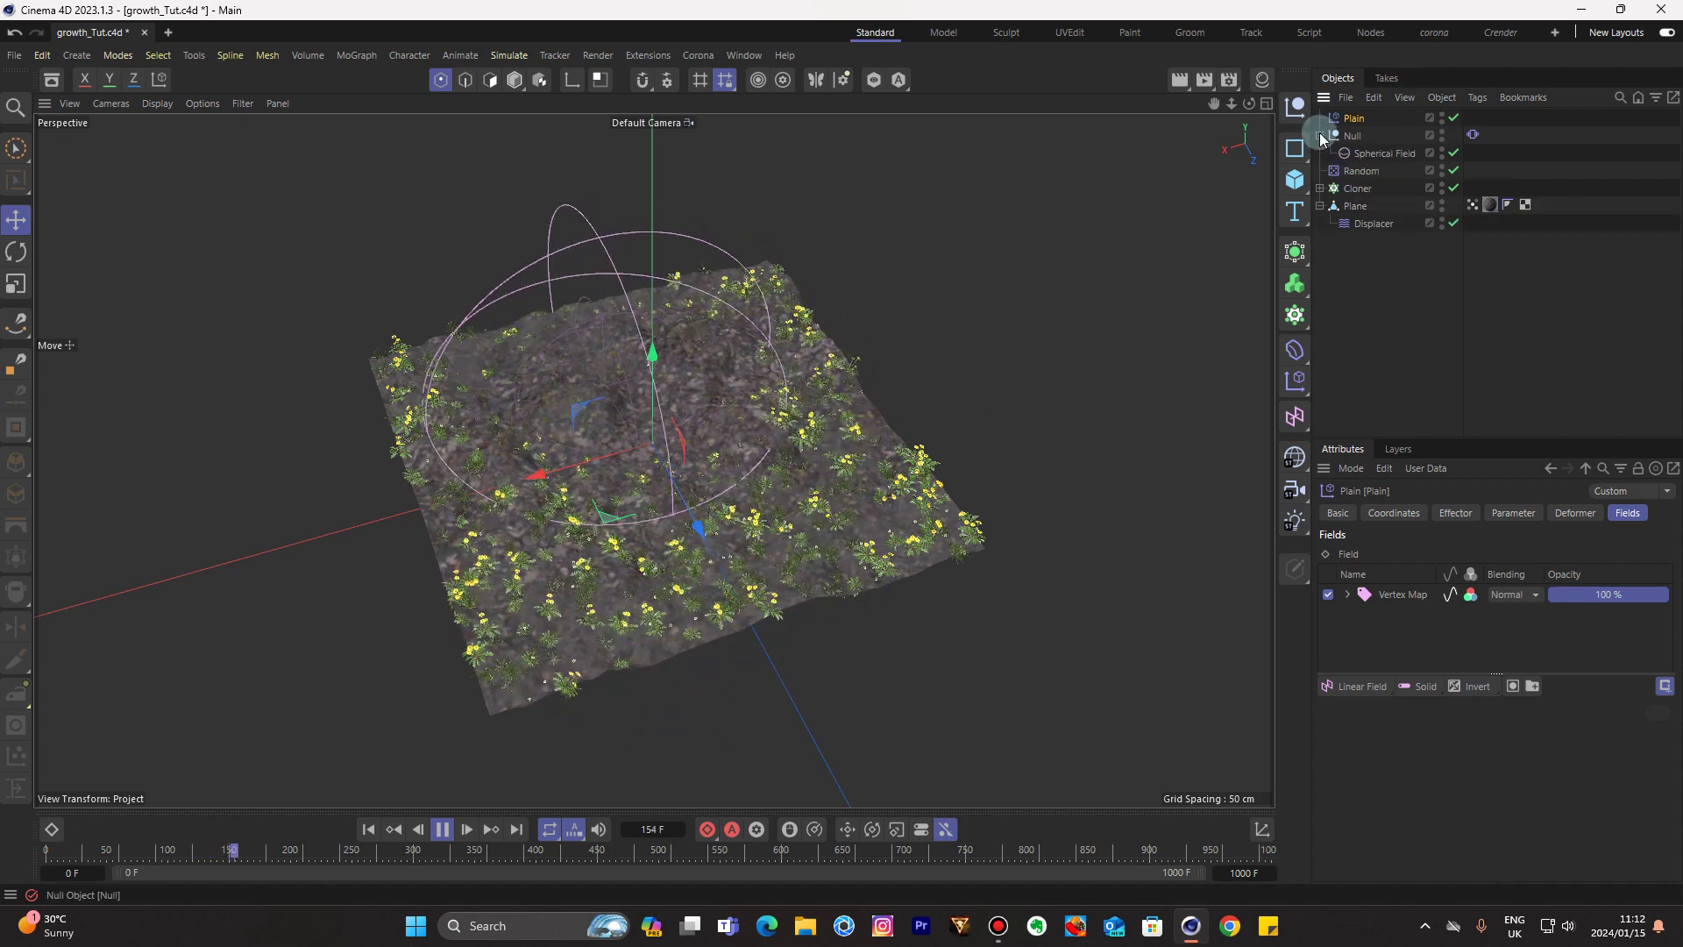
{"action": "left_click", "coordinate": [1380, 153]}
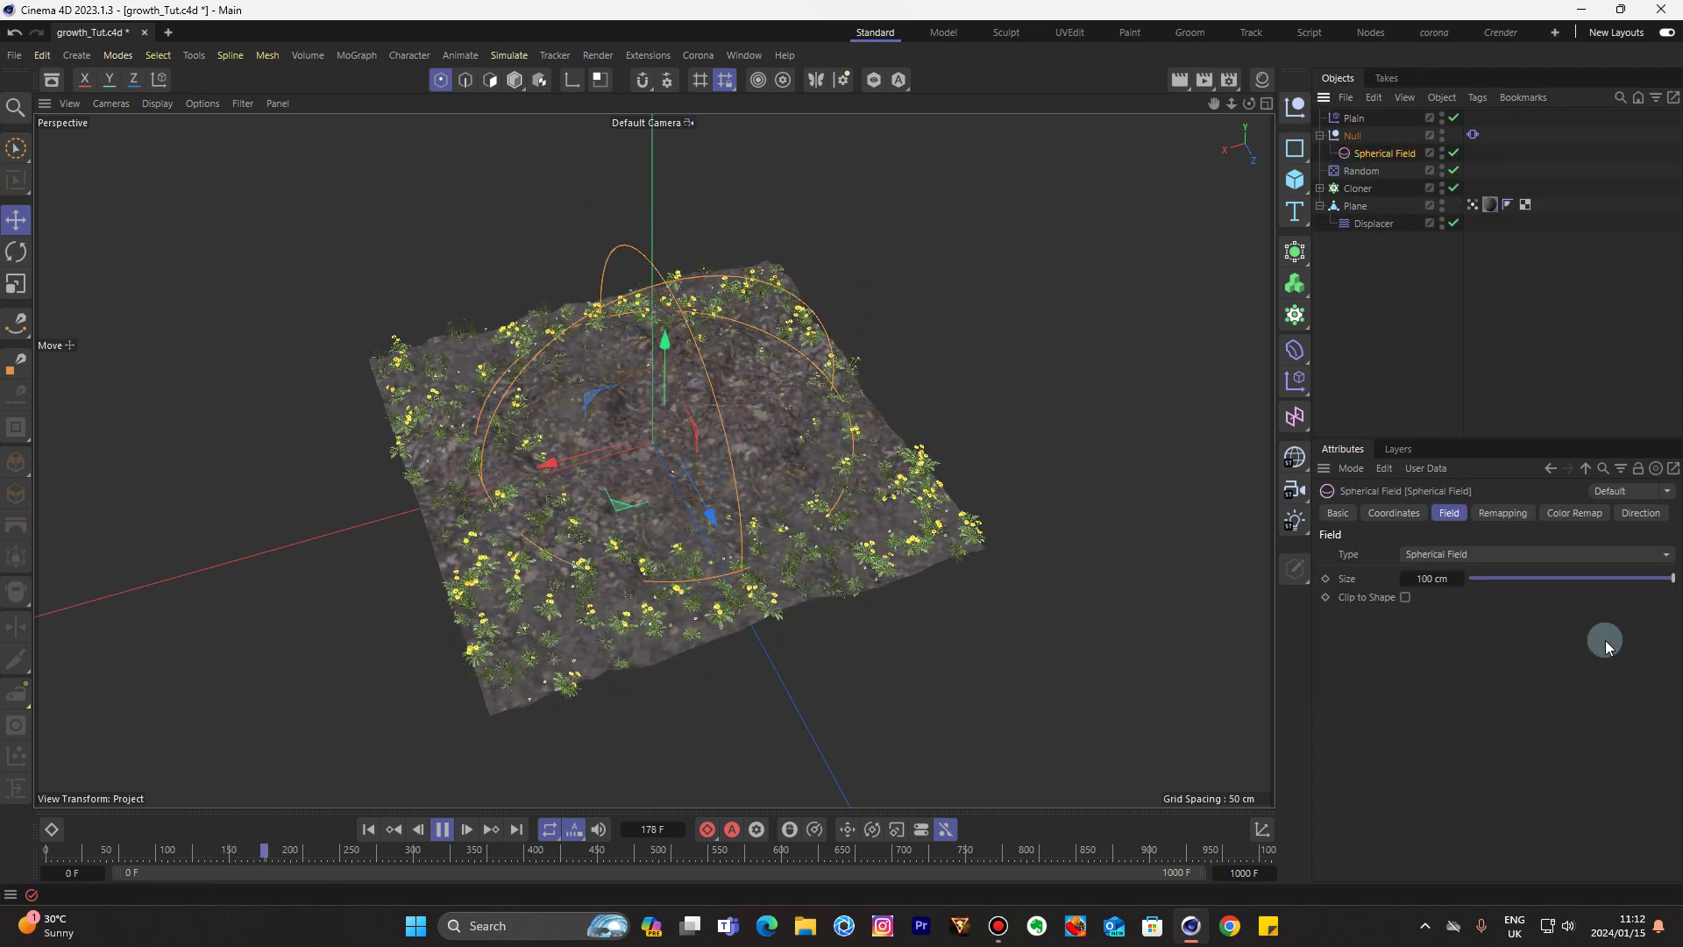
{"action": "left_click", "coordinate": [1548, 578]}
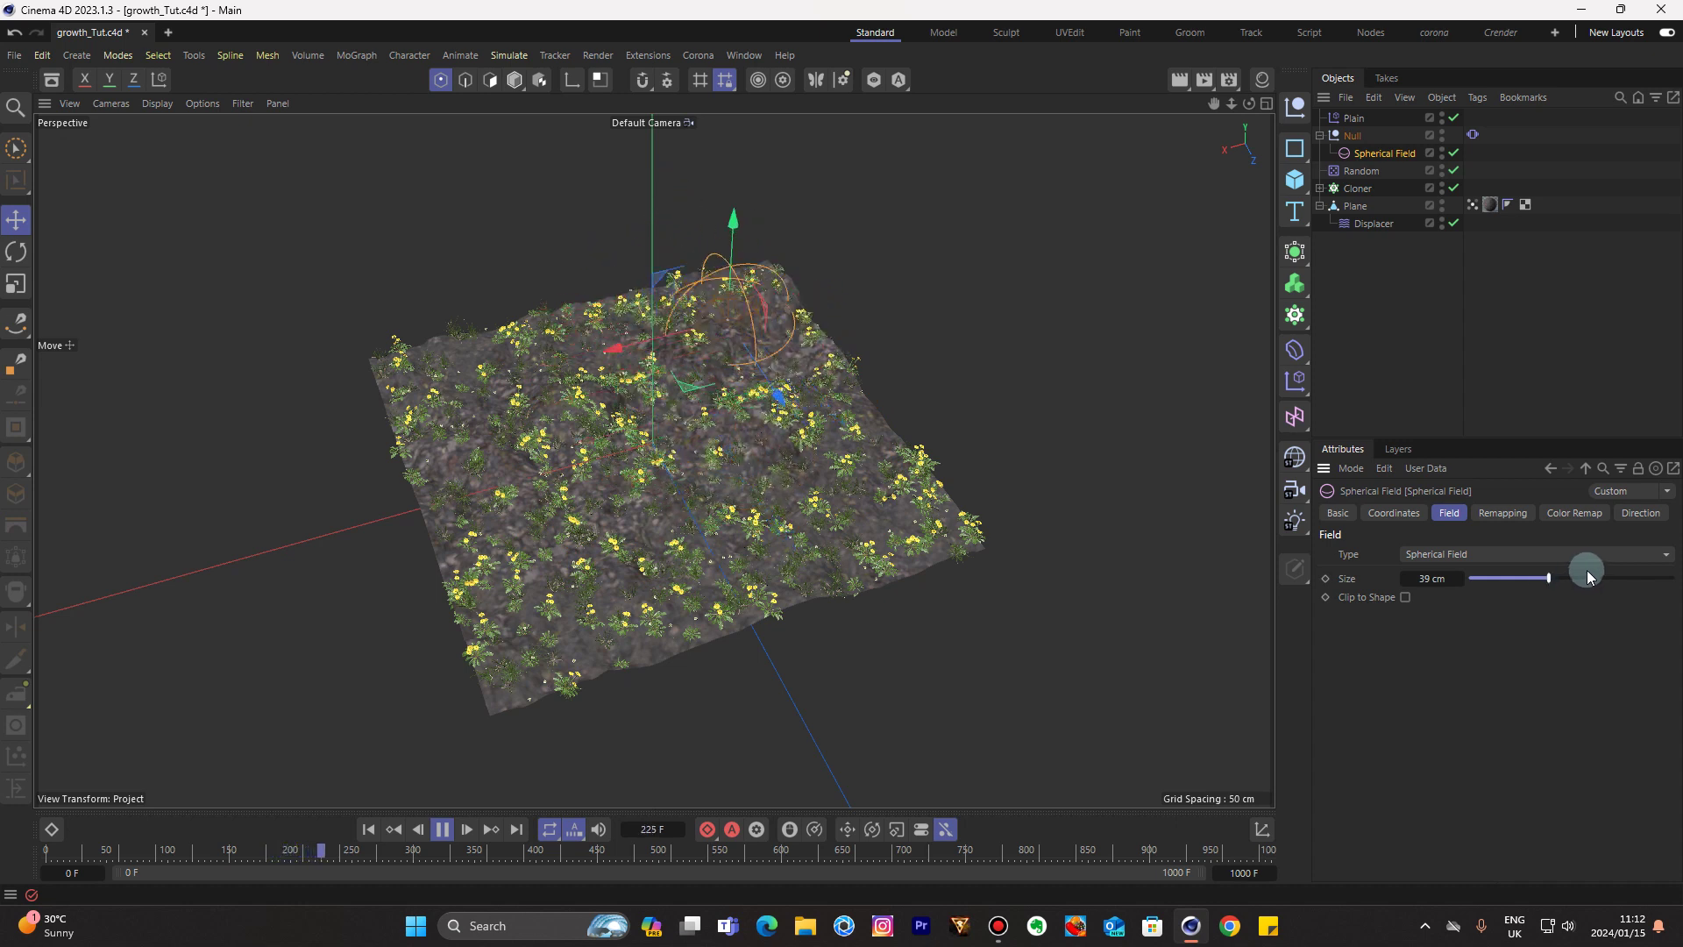
{"action": "left_click", "coordinate": [1587, 577]}
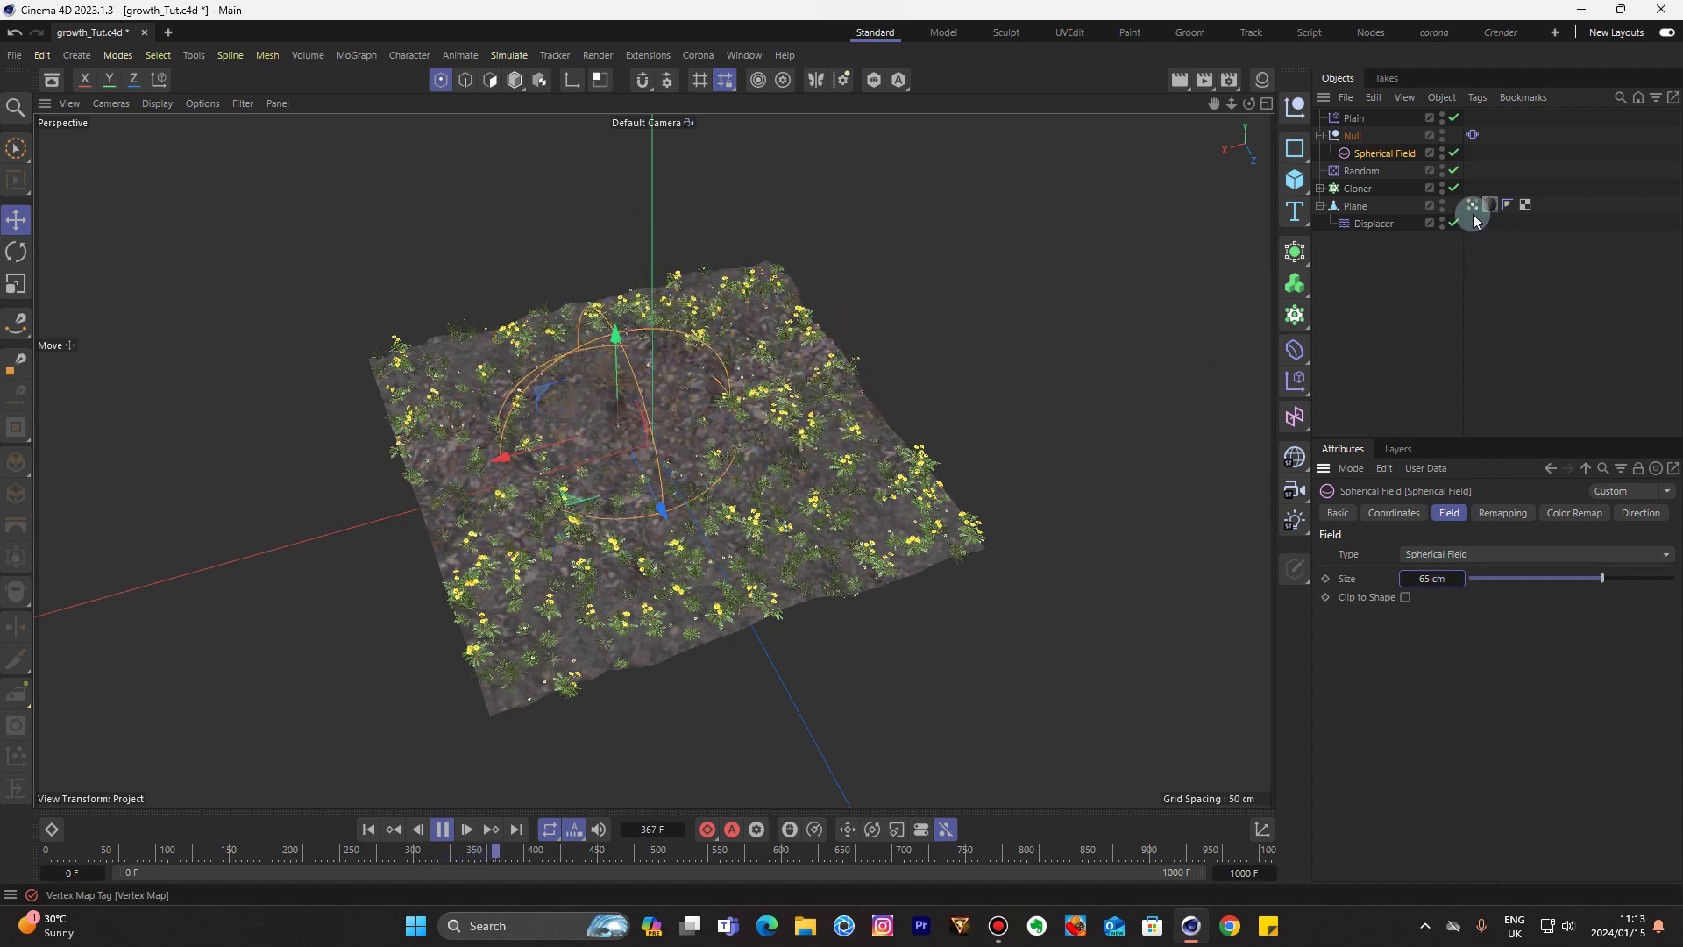
{"action": "left_click", "coordinate": [1364, 120]}
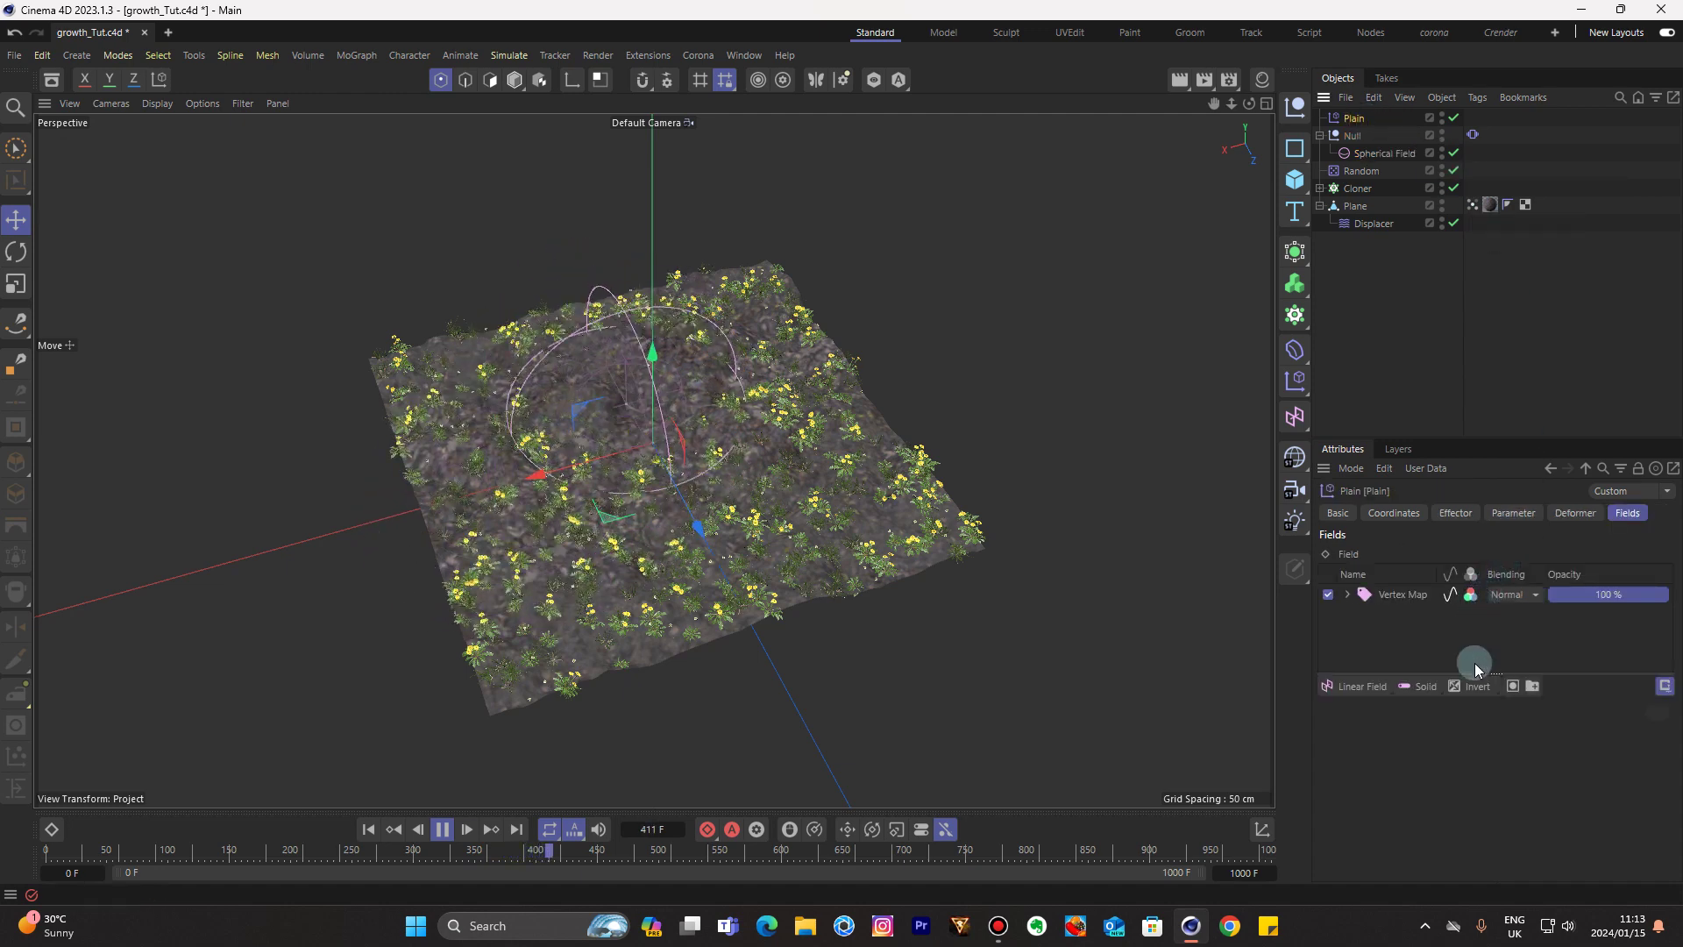
Add an Invert modifier layer above the Vertex Map in Plain's fields and stop playback
{"action": "left_click", "coordinate": [1494, 692]}
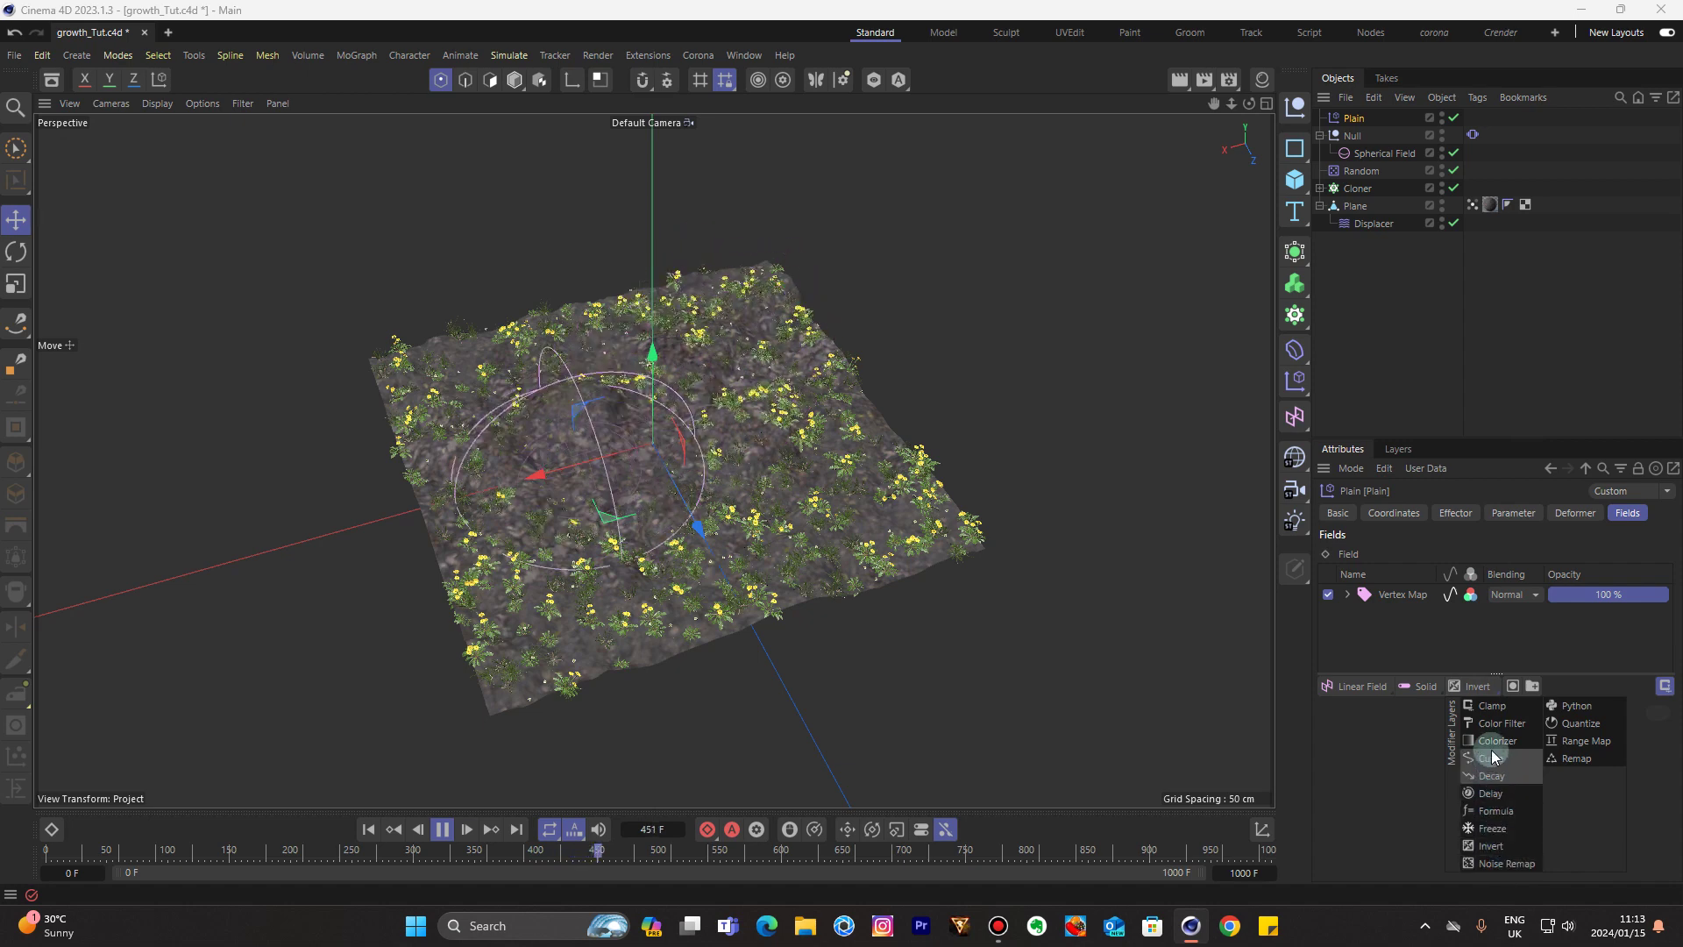
{"action": "left_click", "coordinate": [1490, 846]}
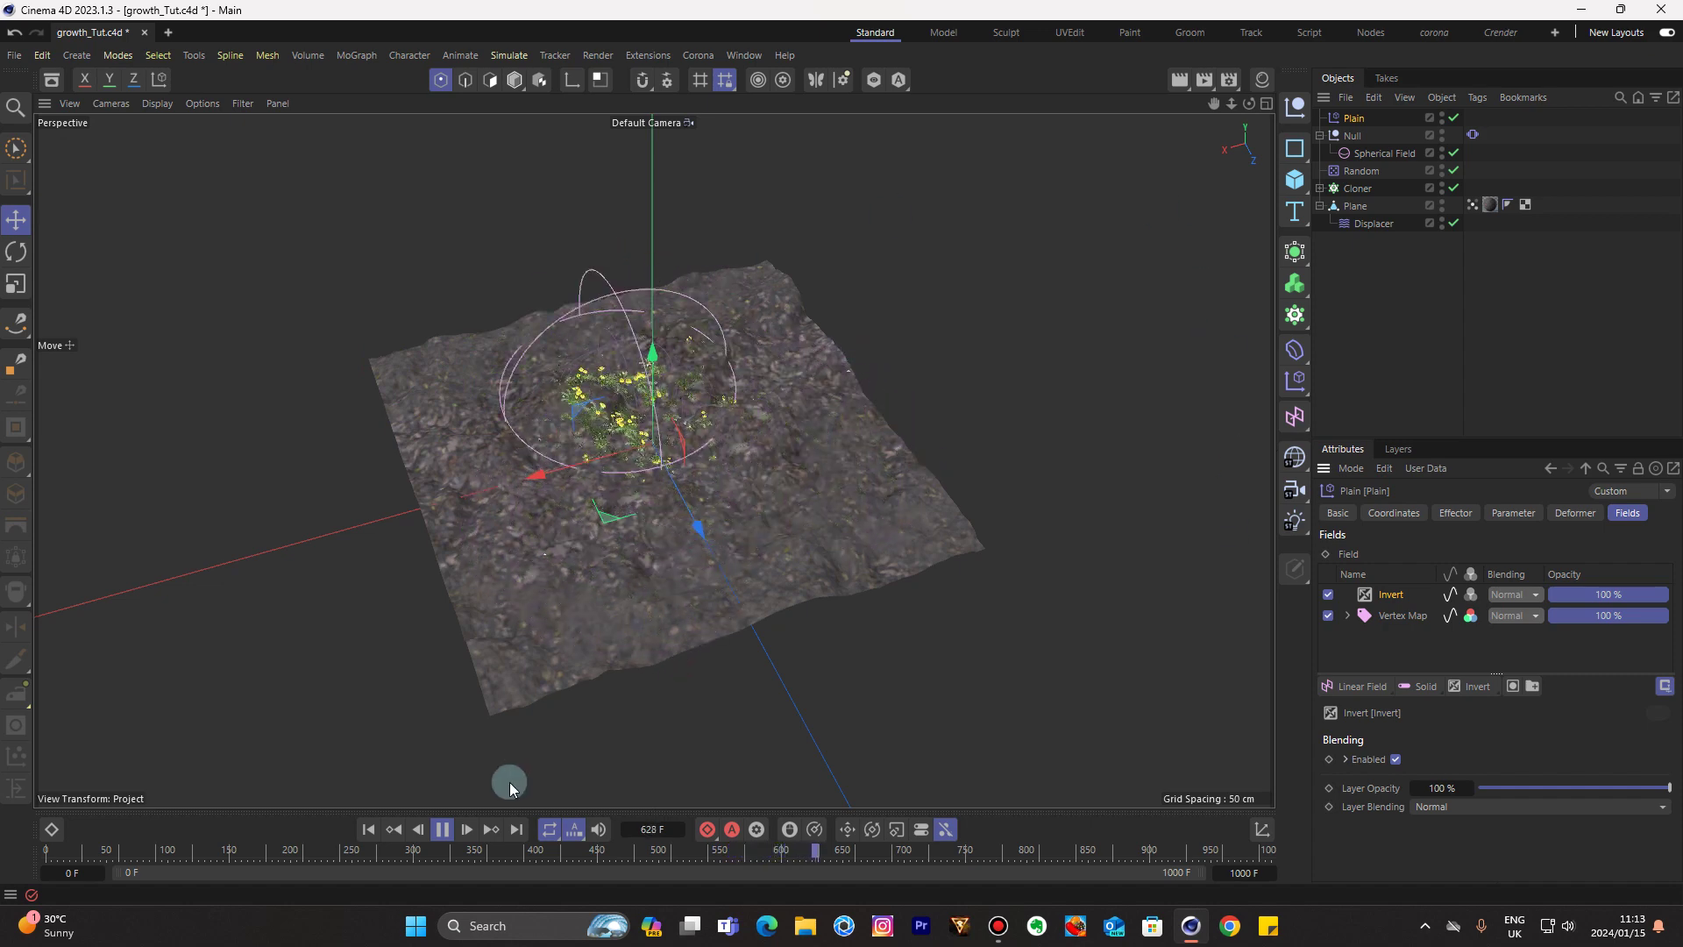
{"action": "left_click", "coordinate": [447, 835]}
{"action": "left_click", "coordinate": [368, 829]}
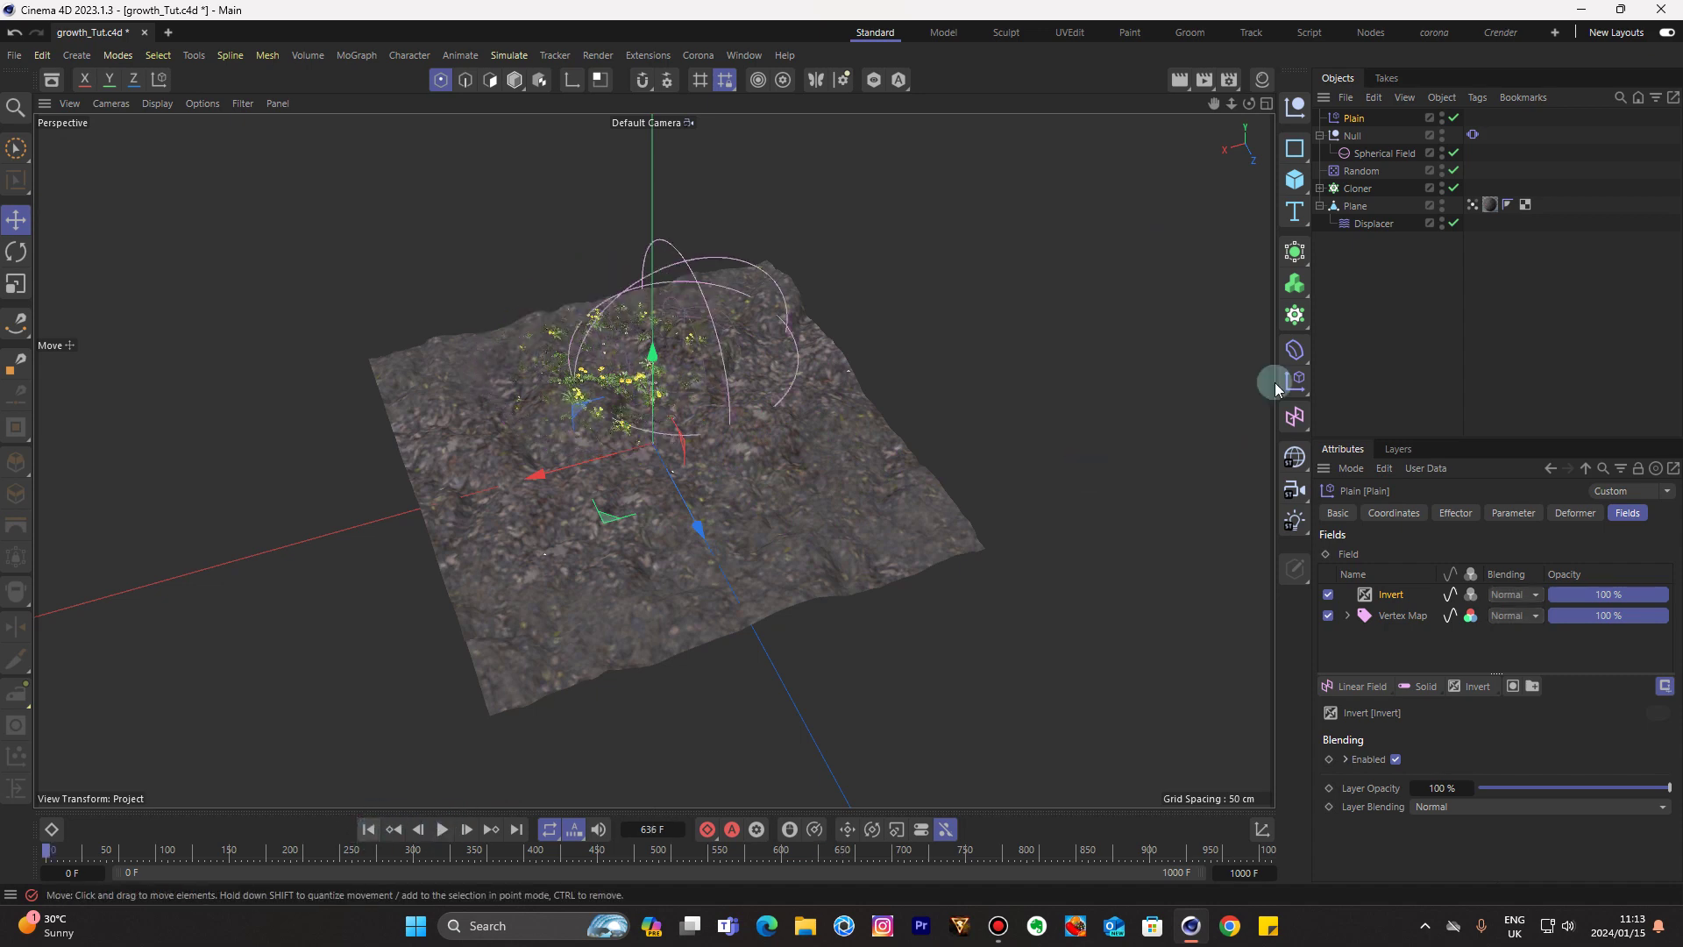
Make Roses, Barren Brome 02 and Dandelion 03 visible in the viewport and replay the growth
{"action": "left_click", "coordinate": [1322, 188]}
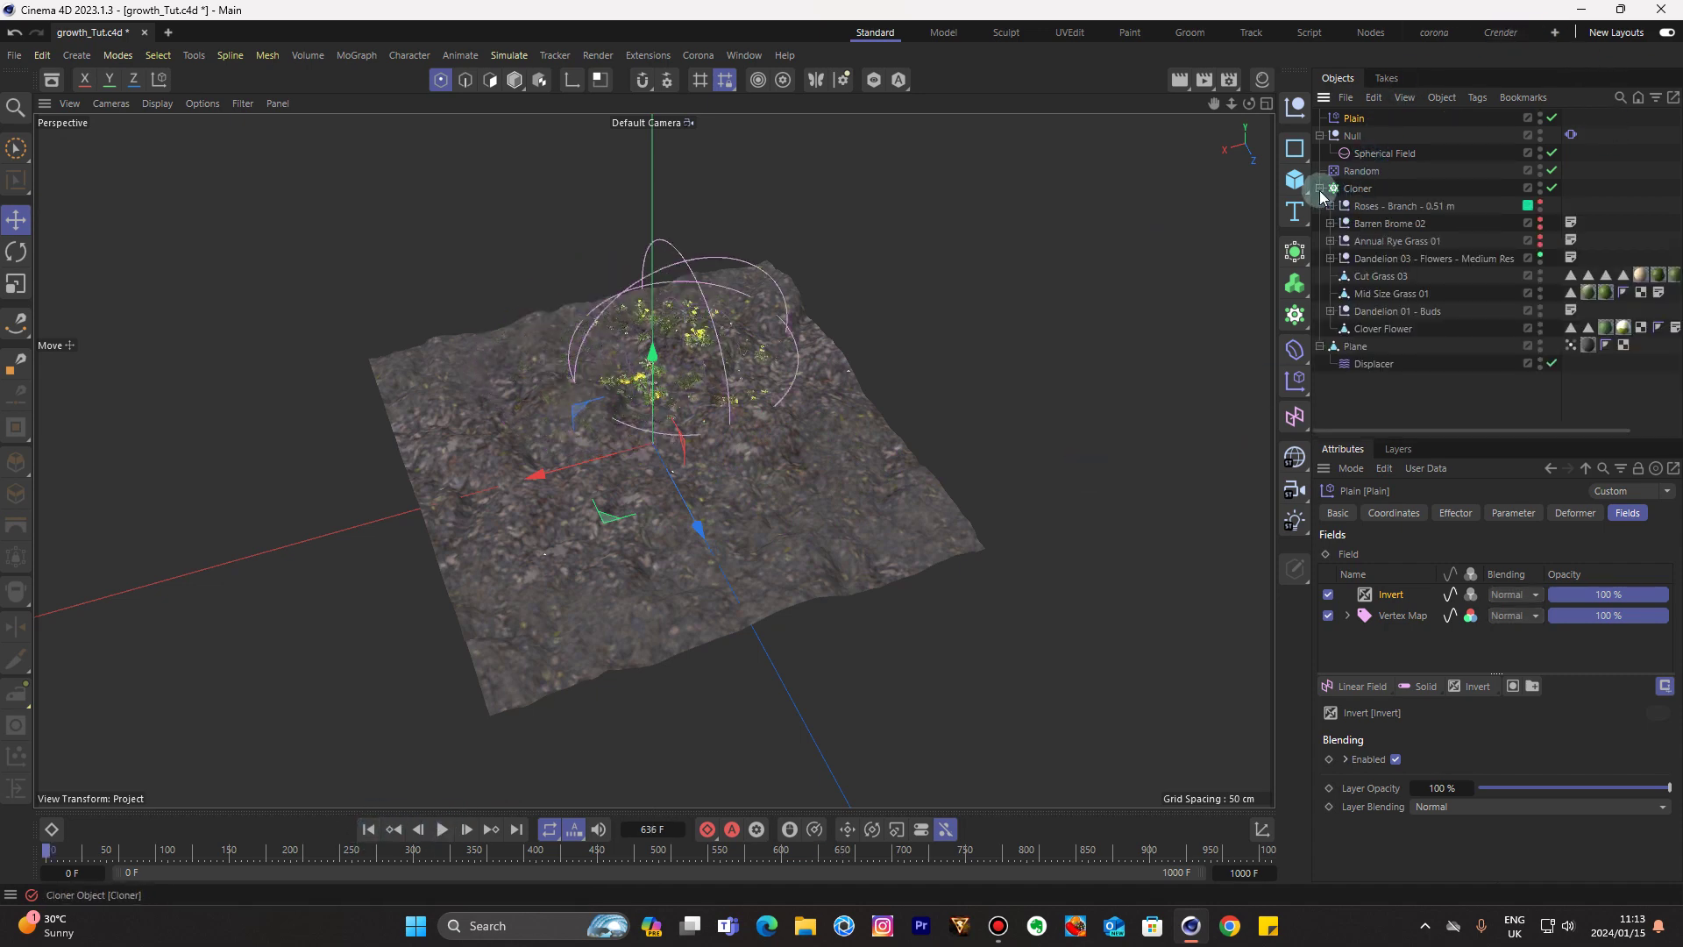
{"action": "left_click", "coordinate": [1540, 202]}
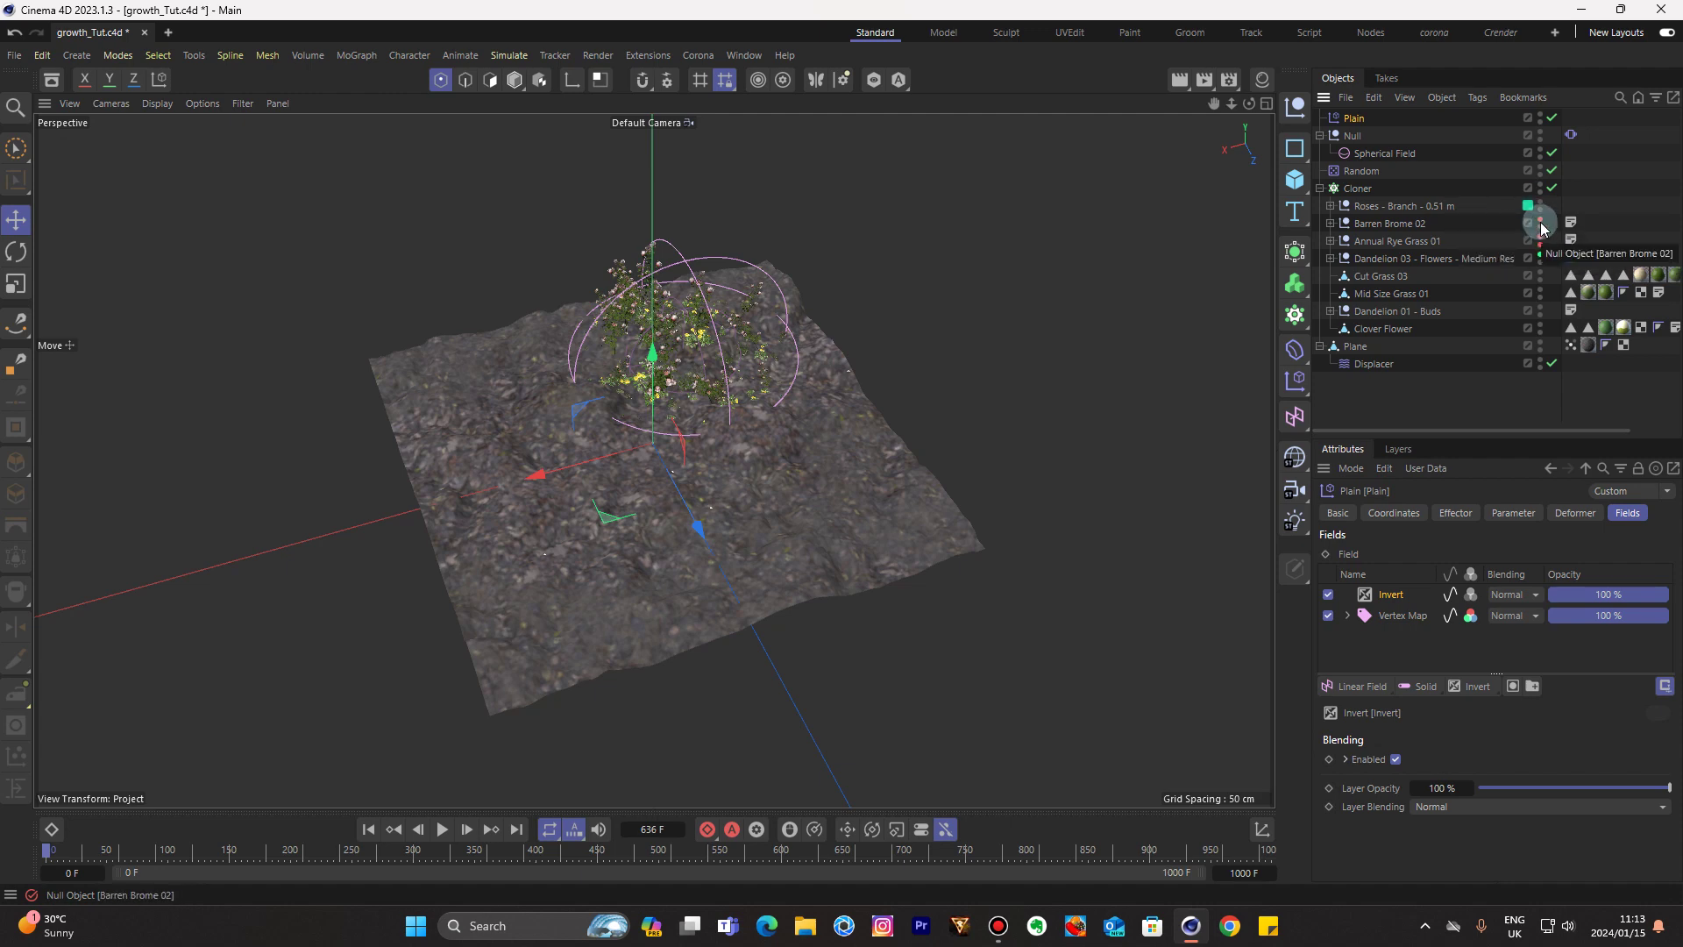
{"action": "left_click", "coordinate": [1541, 222]}
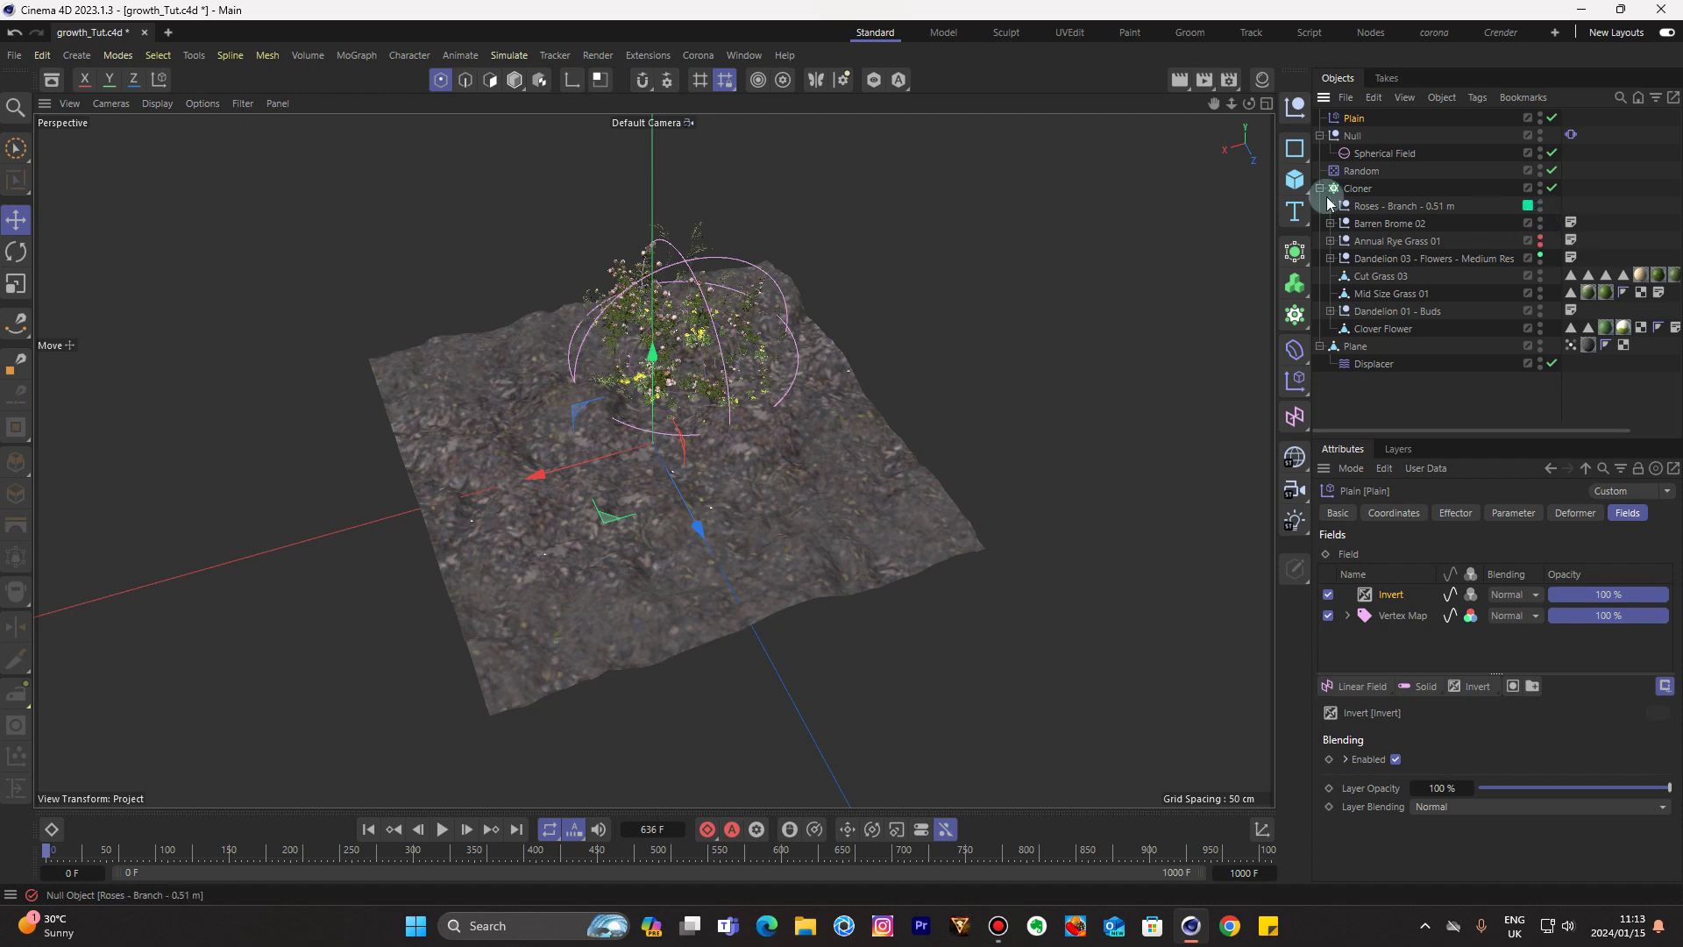
{"action": "left_click_drag", "start_coordinate": [1249, 104], "coordinate": [1288, 110]}
{"action": "left_click_drag", "start_coordinate": [654, 460], "coordinate": [688, 456]}
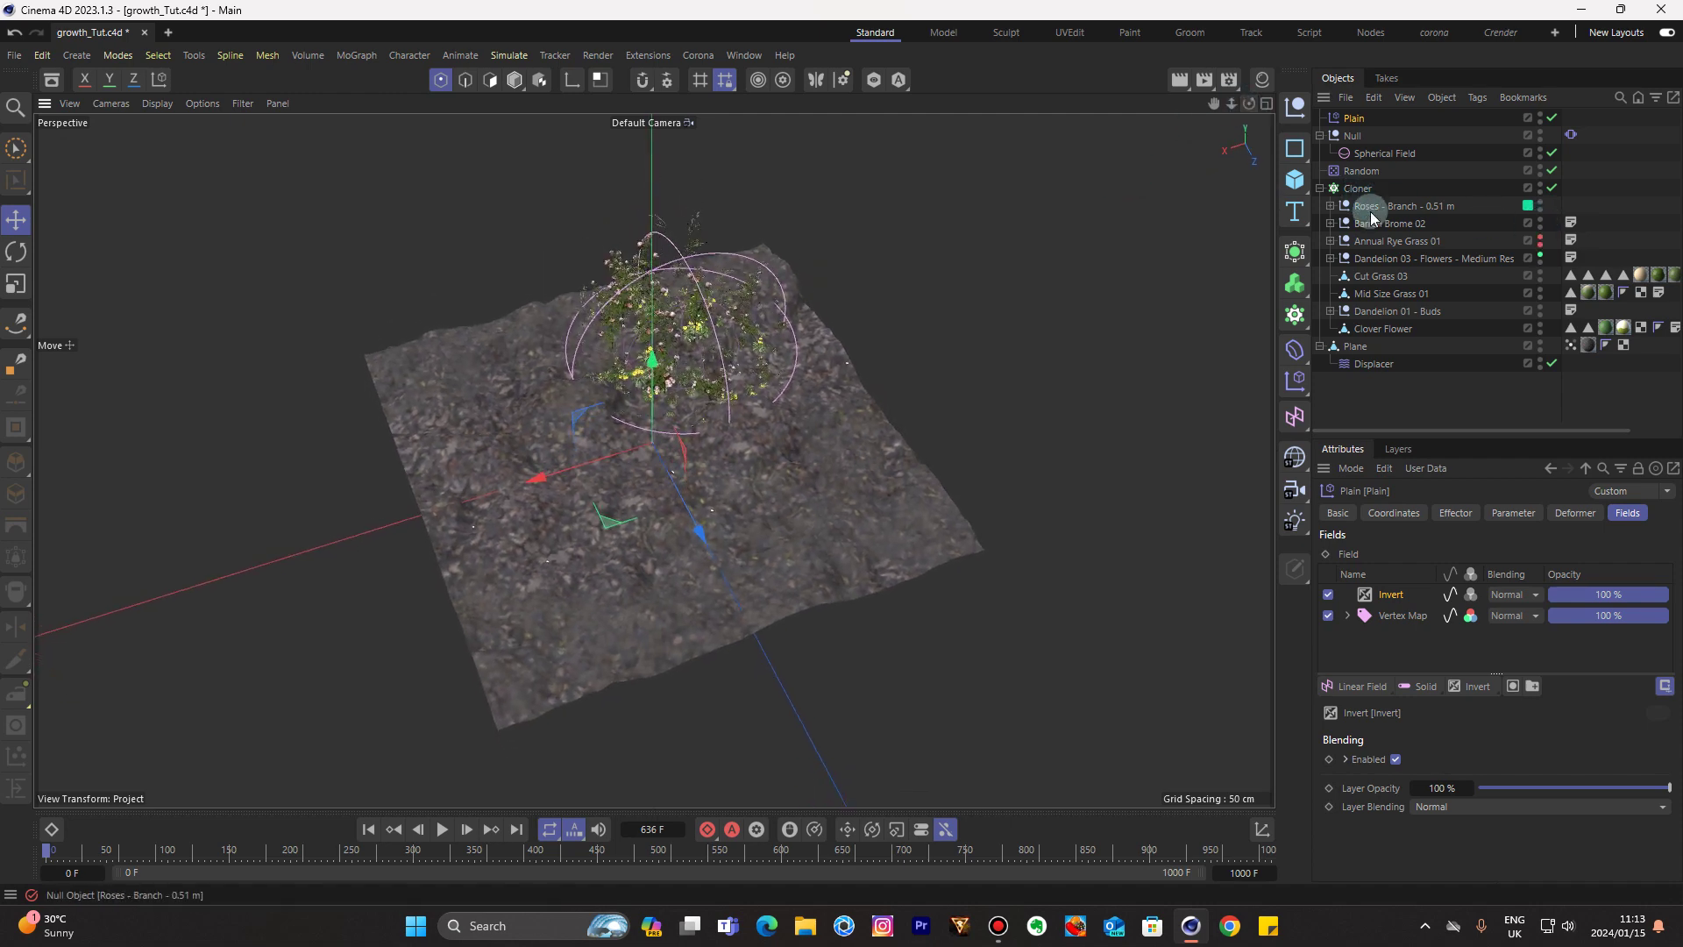
{"action": "left_click", "coordinate": [1541, 256]}
{"action": "left_click_drag", "start_coordinate": [1249, 103], "coordinate": [1289, 106]}
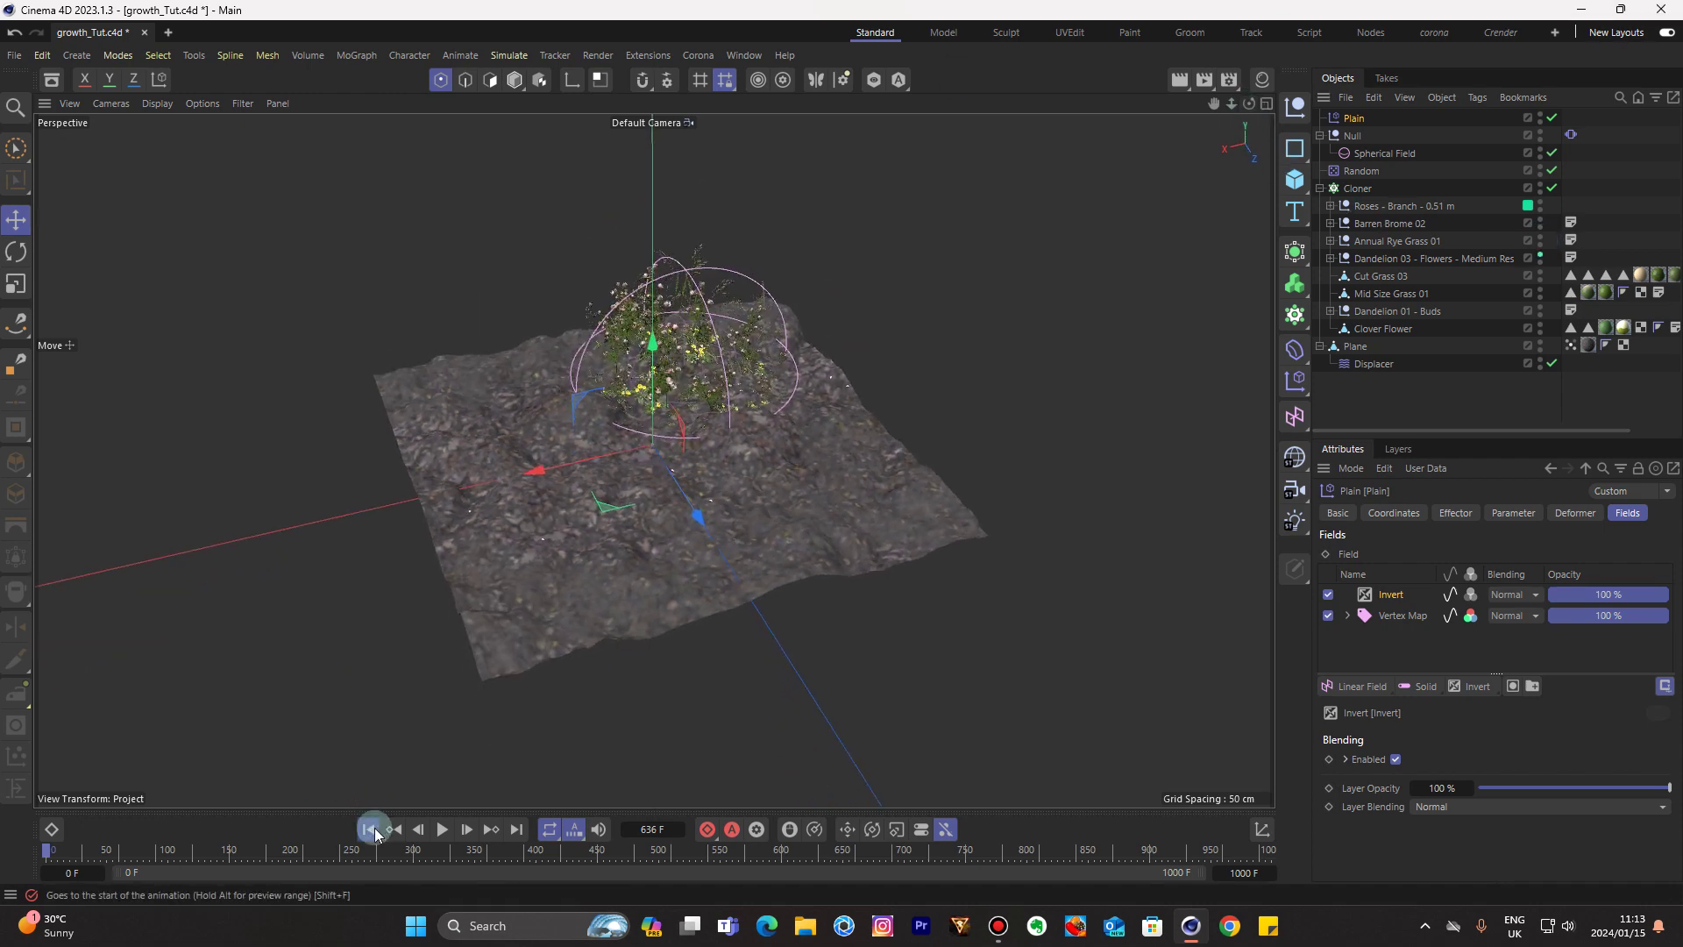
{"action": "left_click", "coordinate": [368, 830]}
{"action": "left_click", "coordinate": [442, 830]}
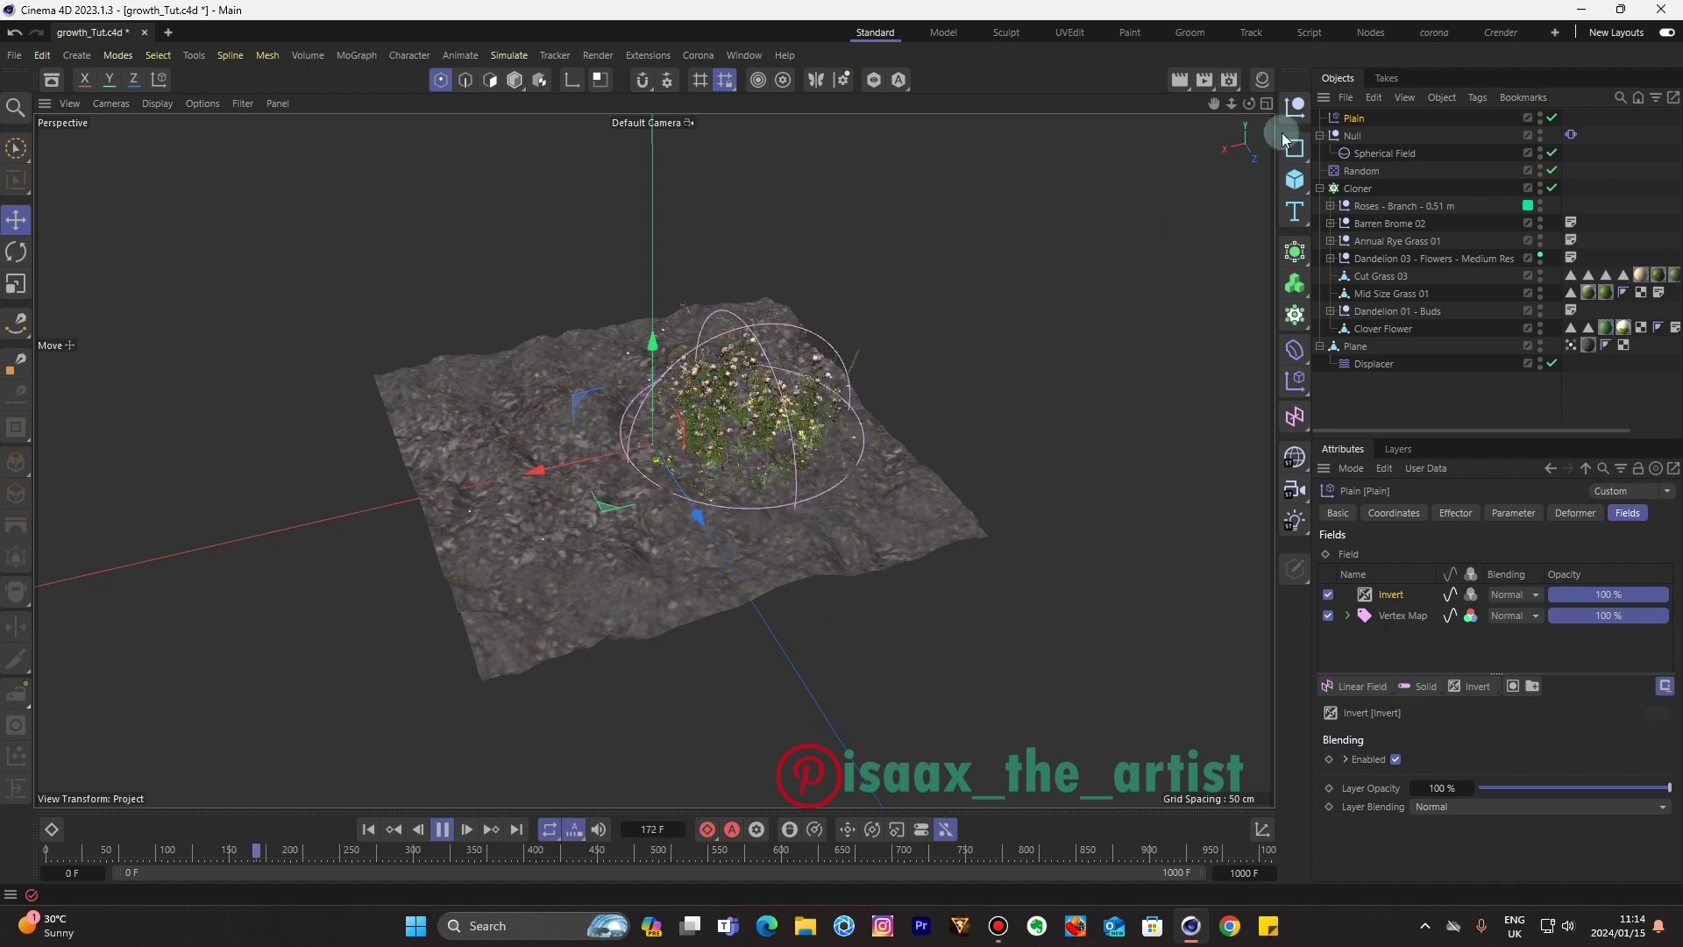
{"action": "left_click_drag", "start_coordinate": [1251, 107], "coordinate": [1142, 204]}
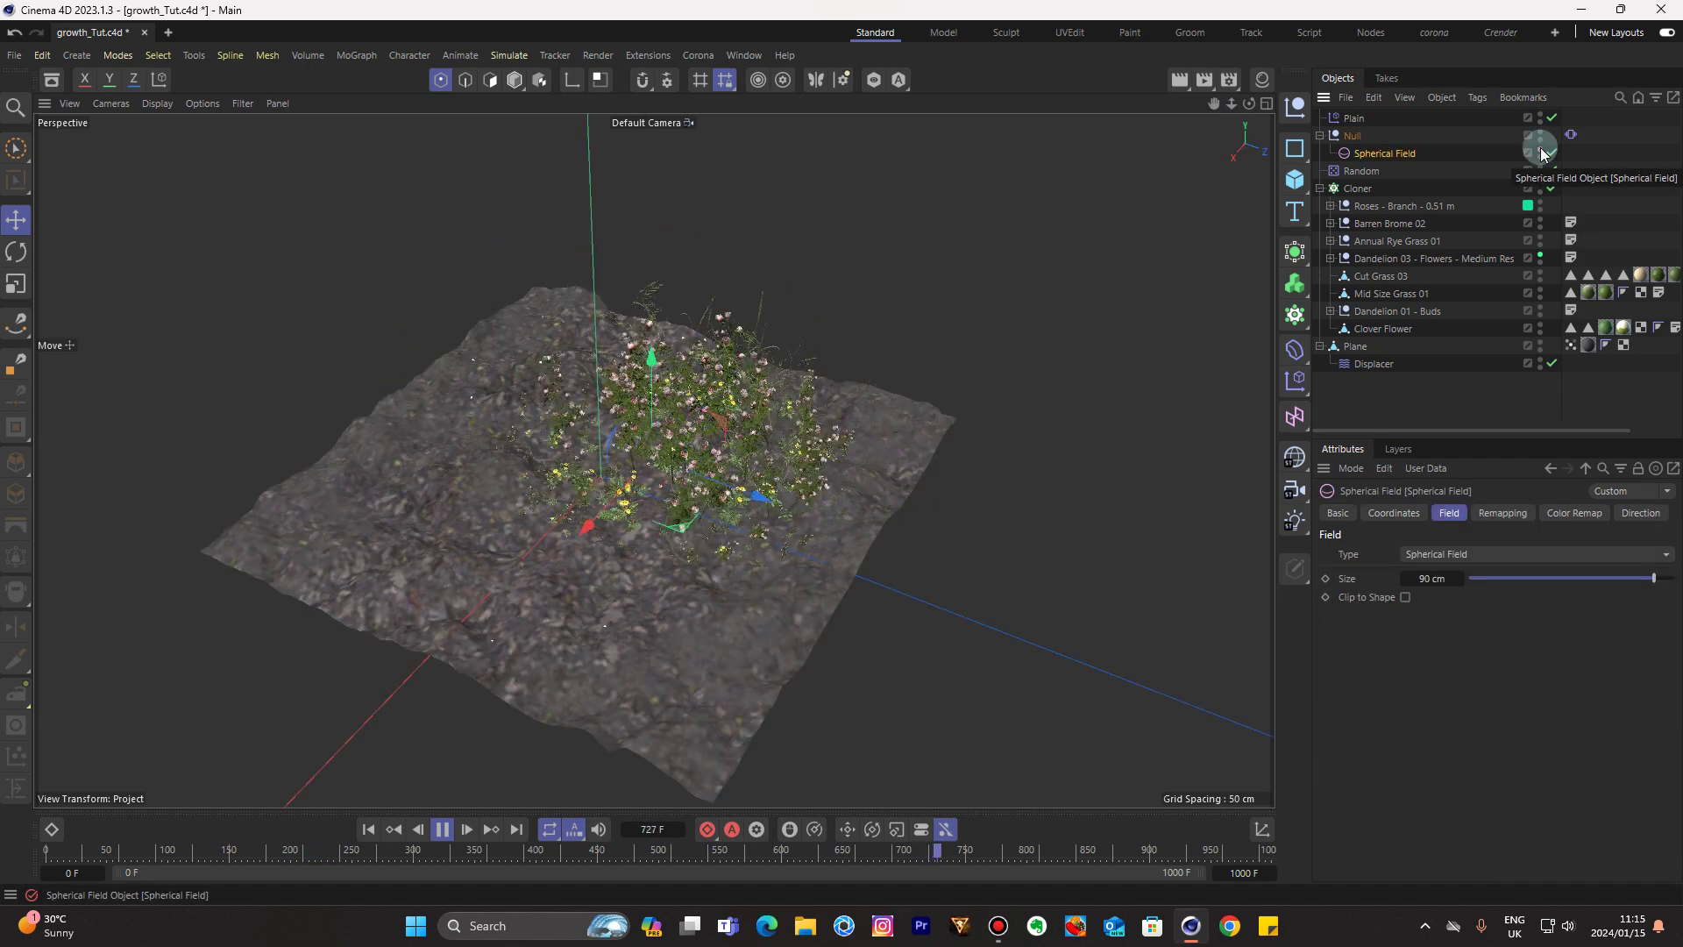
{"action": "left_click", "coordinate": [1419, 397]}
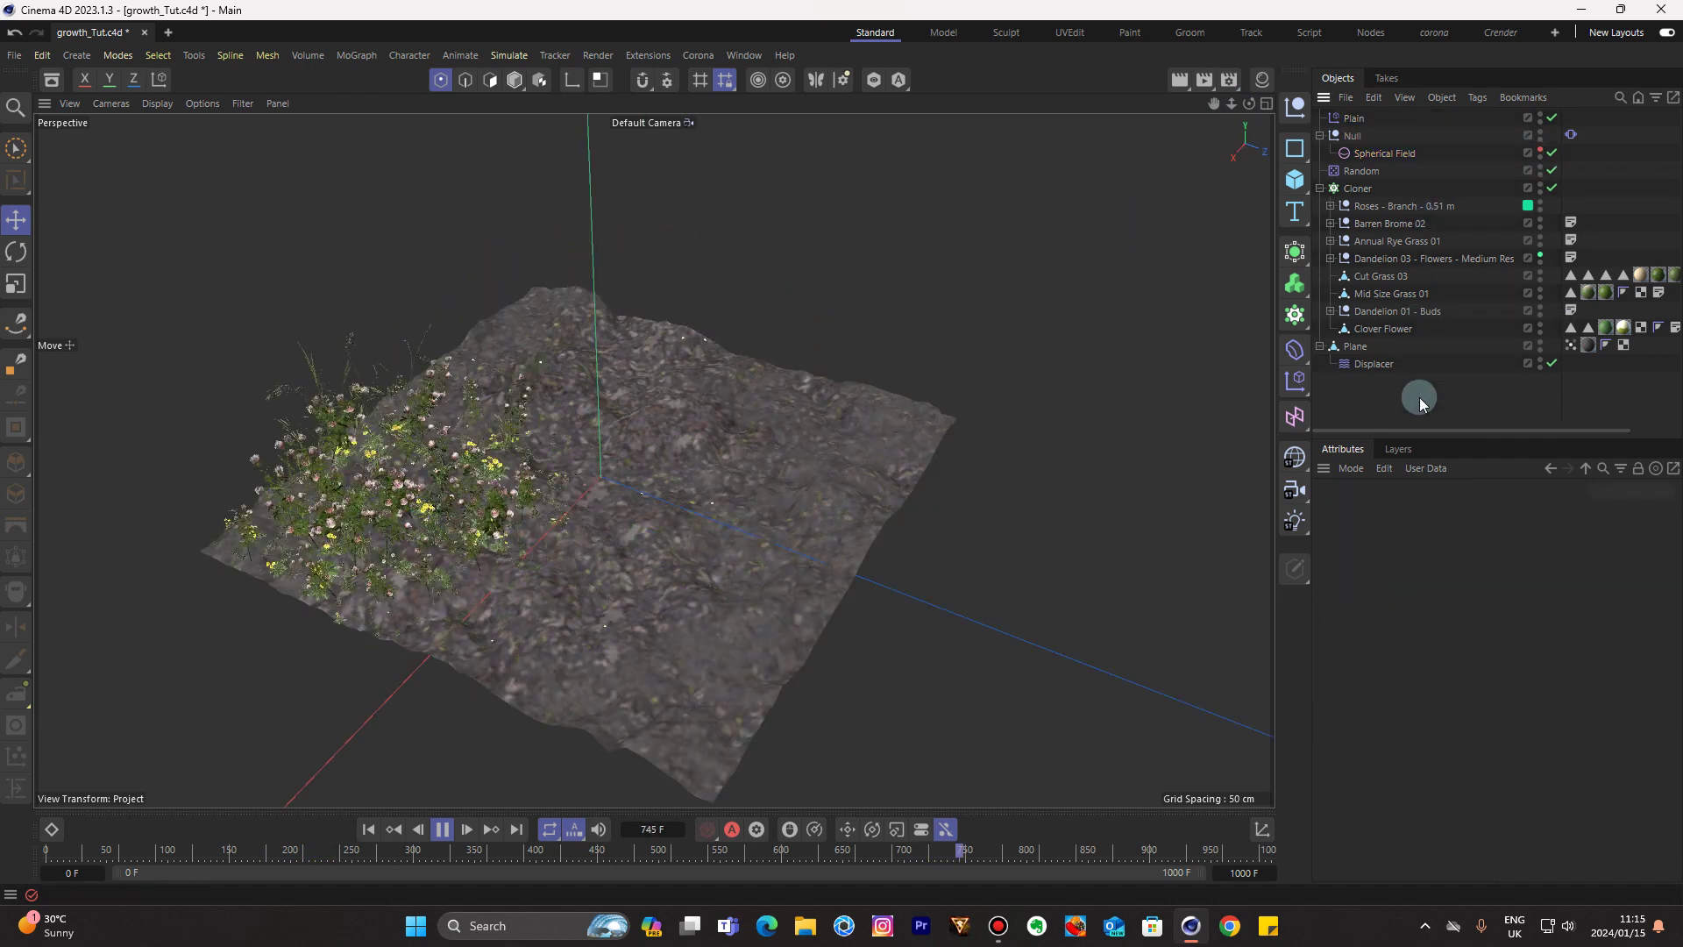